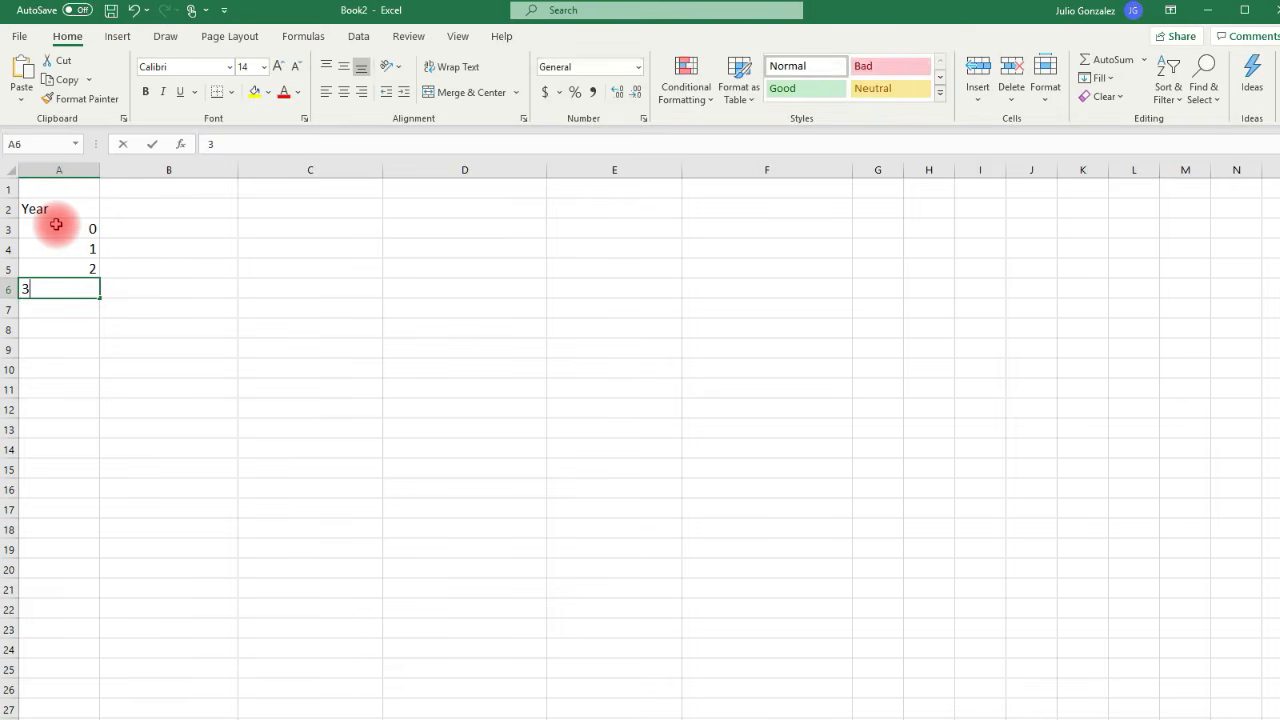
Complete the Year column through year 5 by entering 3, 4 and 5 in cells A6 to A8
{"action": "key", "text": "Return"}
{"action": "type", "text": "5"}
{"action": "key", "text": "Return"}
Enter the column heading "Cash Flows" in cell B2, beside the Year heading
{"action": "key", "text": "Right"}
{"action": "key", "text": "Up"}
{"action": "key", "text": "Up"}
{"action": "key", "text": "Up"}
{"action": "key", "text": "Up"}
{"action": "key", "text": "Up"}
{"action": "key", "text": "Up"}
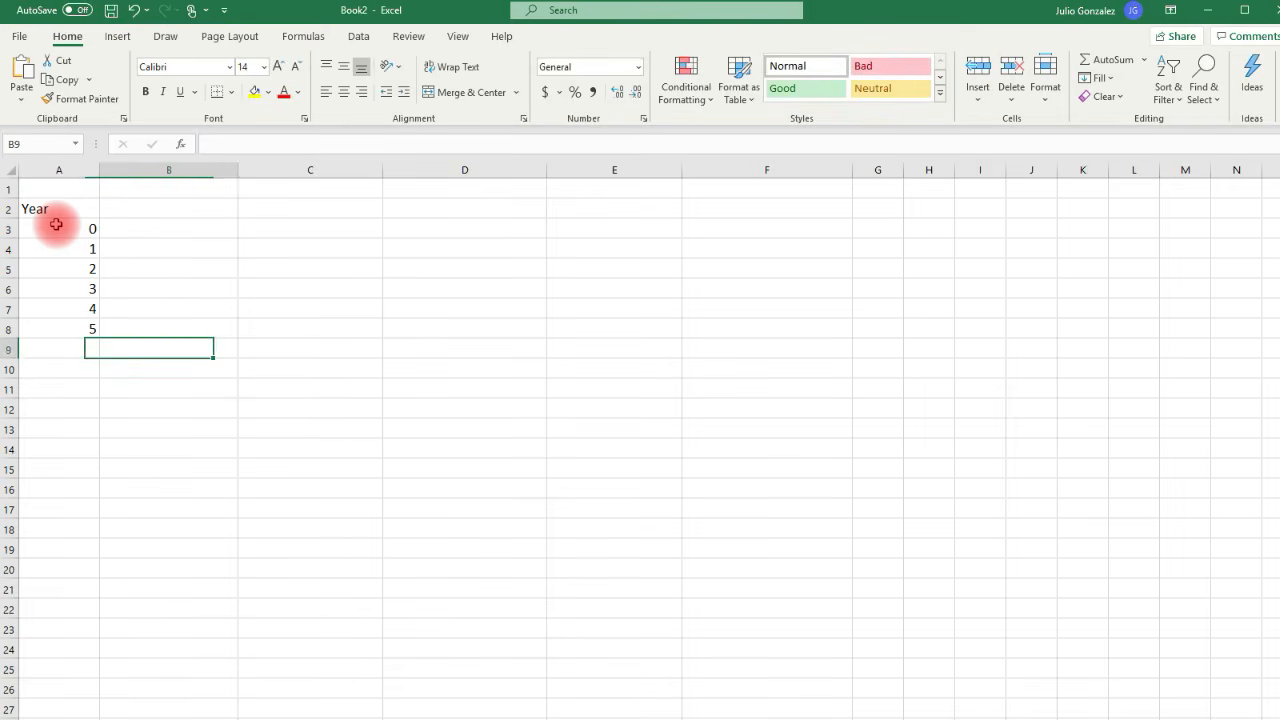
{"action": "key", "text": "Up"}
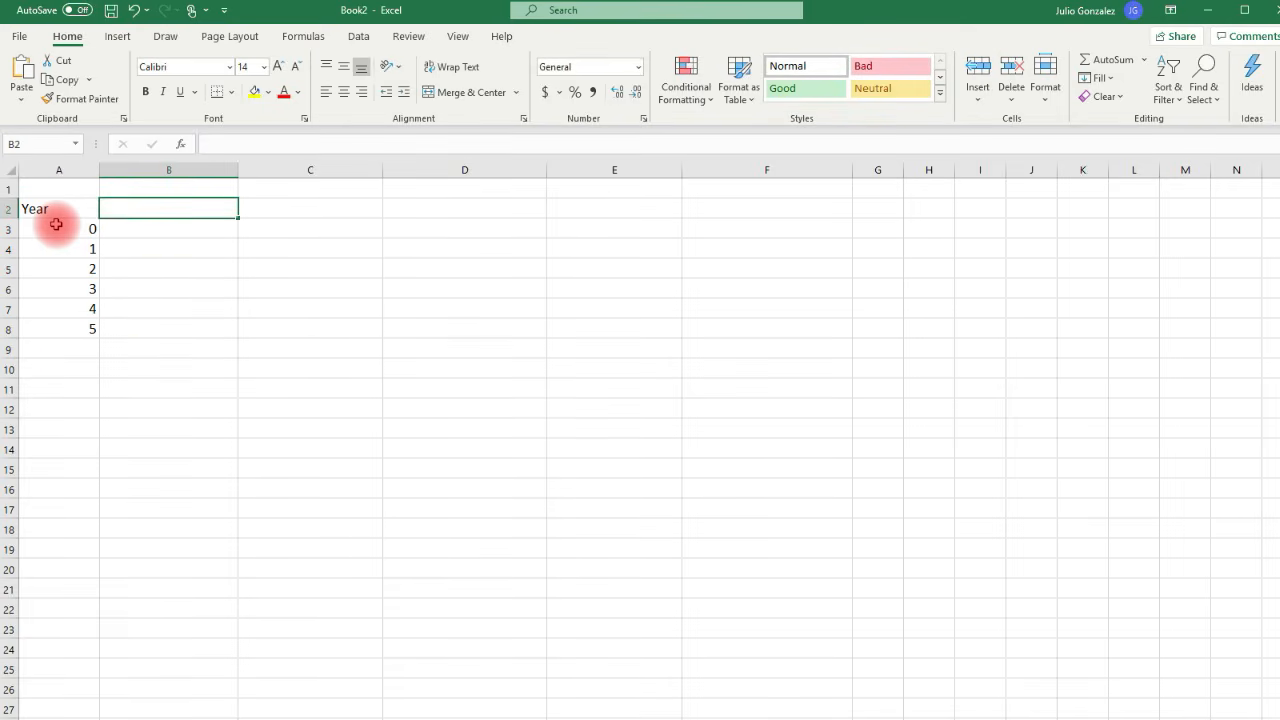
{"action": "type", "text": "Cash Flows"}
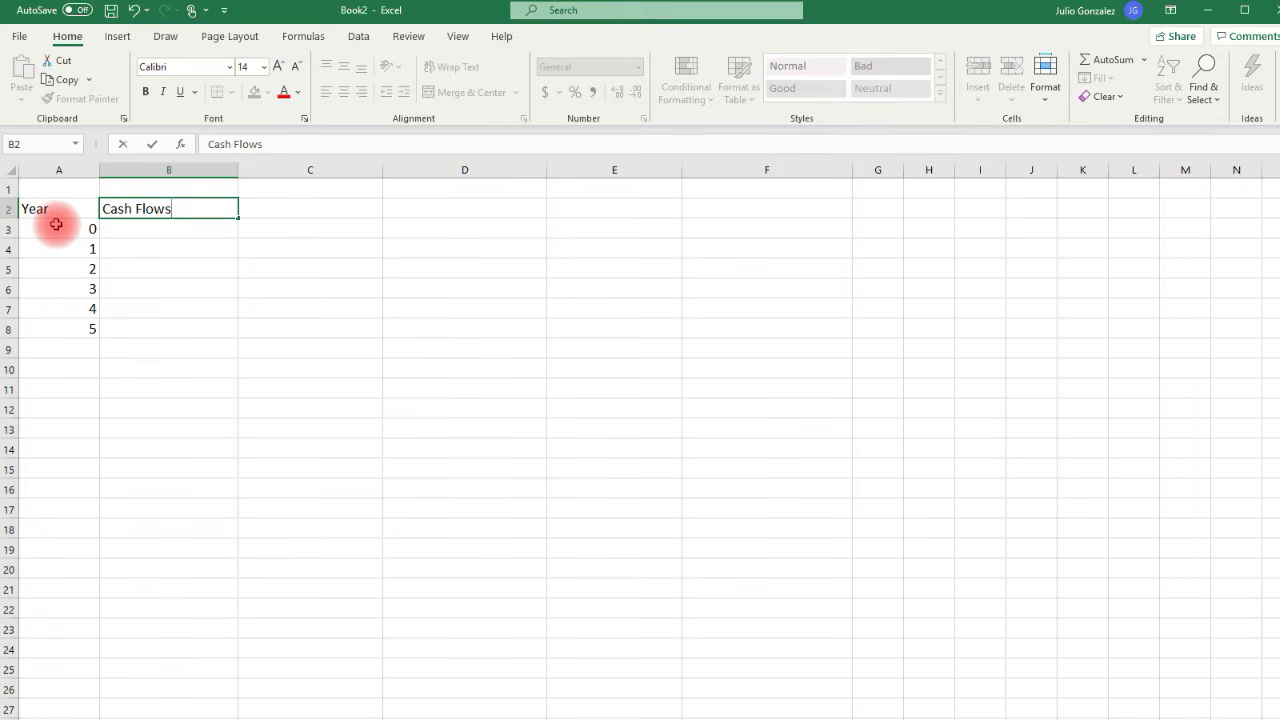
{"action": "key", "text": "Return"}
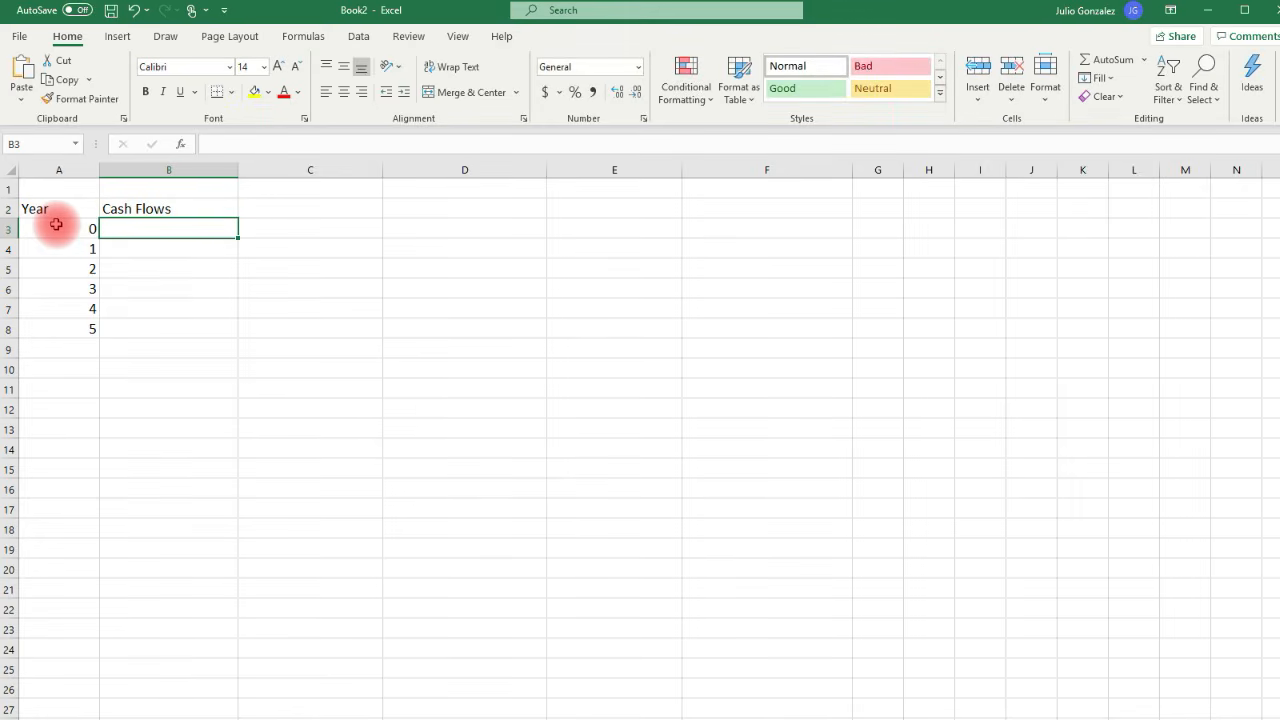
Enter the year 0 cash flow of -$40,000 in cell B3
{"action": "type", "text": "-$40"}
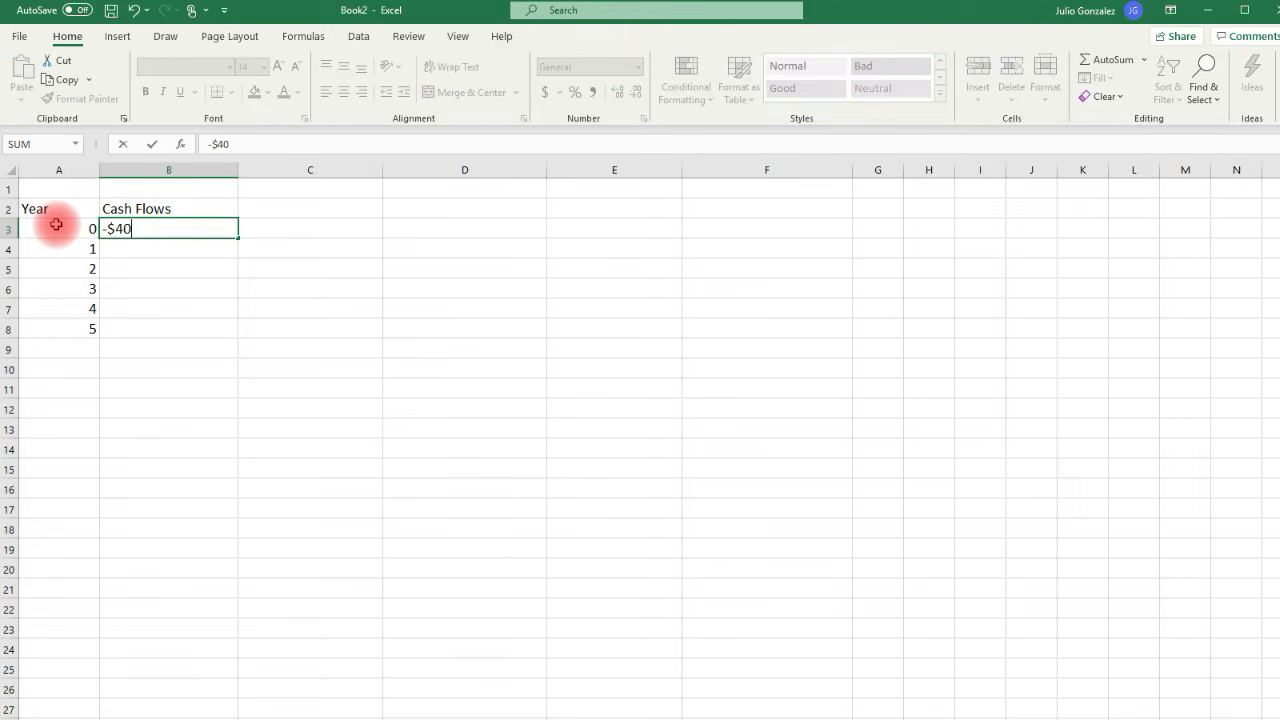
{"action": "type", "text": ",0000"}
{"action": "key", "text": "Return"}
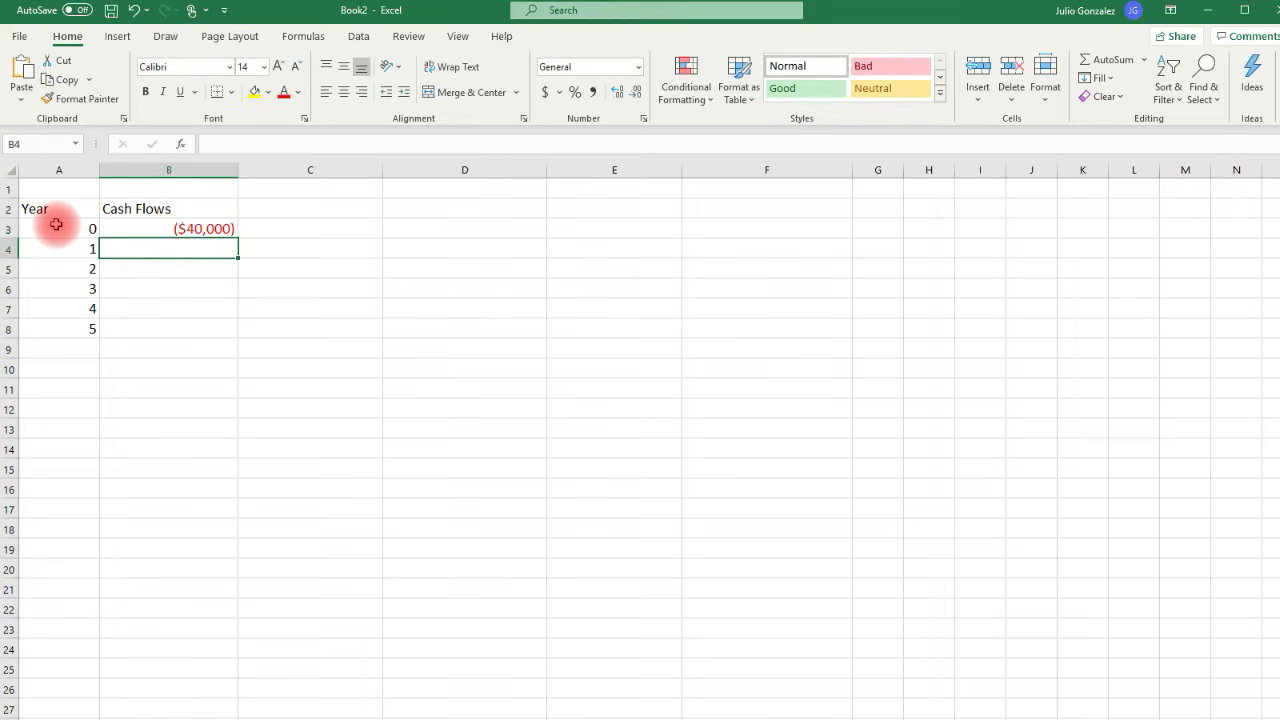
Enter cash flows of $12,000 for each of years 1 to 4 and $32,000 for year 5 in B4:B8
{"action": "type", "text": "+$"}
{"action": "key", "text": "BackSpace"}
{"action": "key", "text": "BackSpace"}
{"action": "type", "text": "$12,000"}
{"action": "key", "text": "Return"}
{"action": "type", "text": "$12,000"}
{"action": "key", "text": "Return"}
{"action": "type", "text": "$12,000"}
{"action": "key", "text": "Return"}
{"action": "type", "text": "$12,000"}
{"action": "key", "text": "Return"}
{"action": "type", "text": "$32000"}
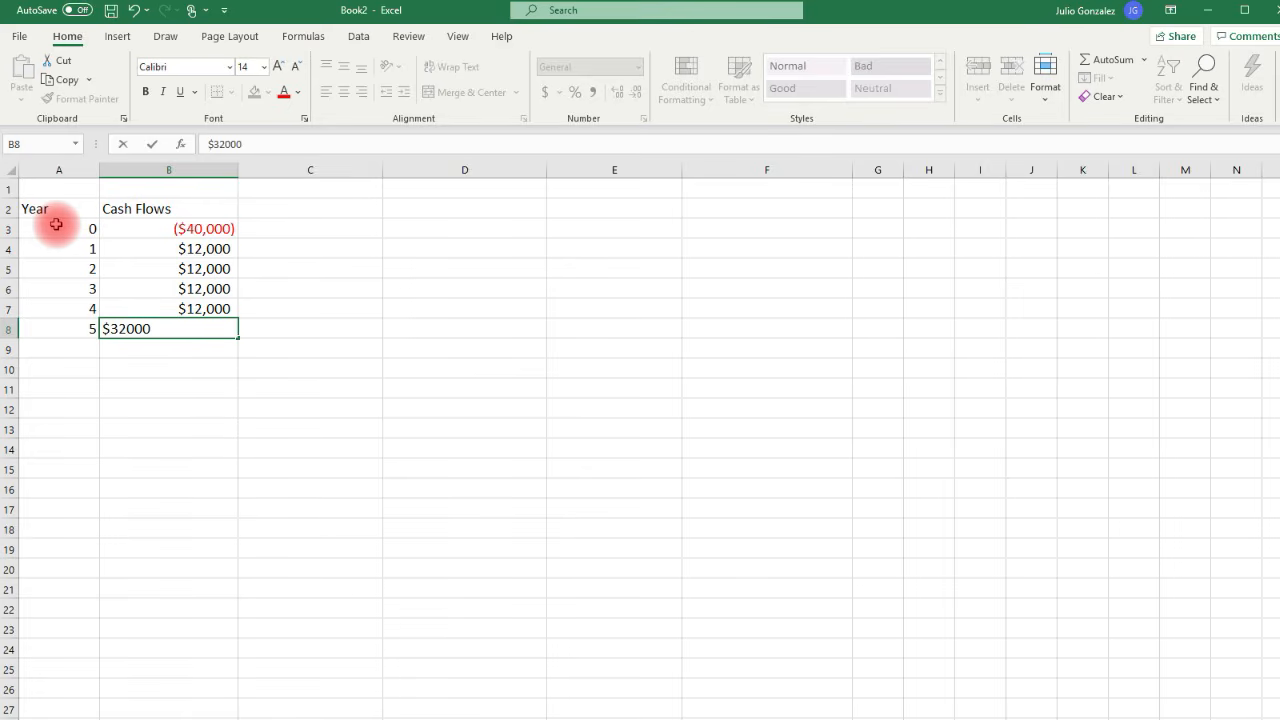
{"action": "key", "text": "Return"}
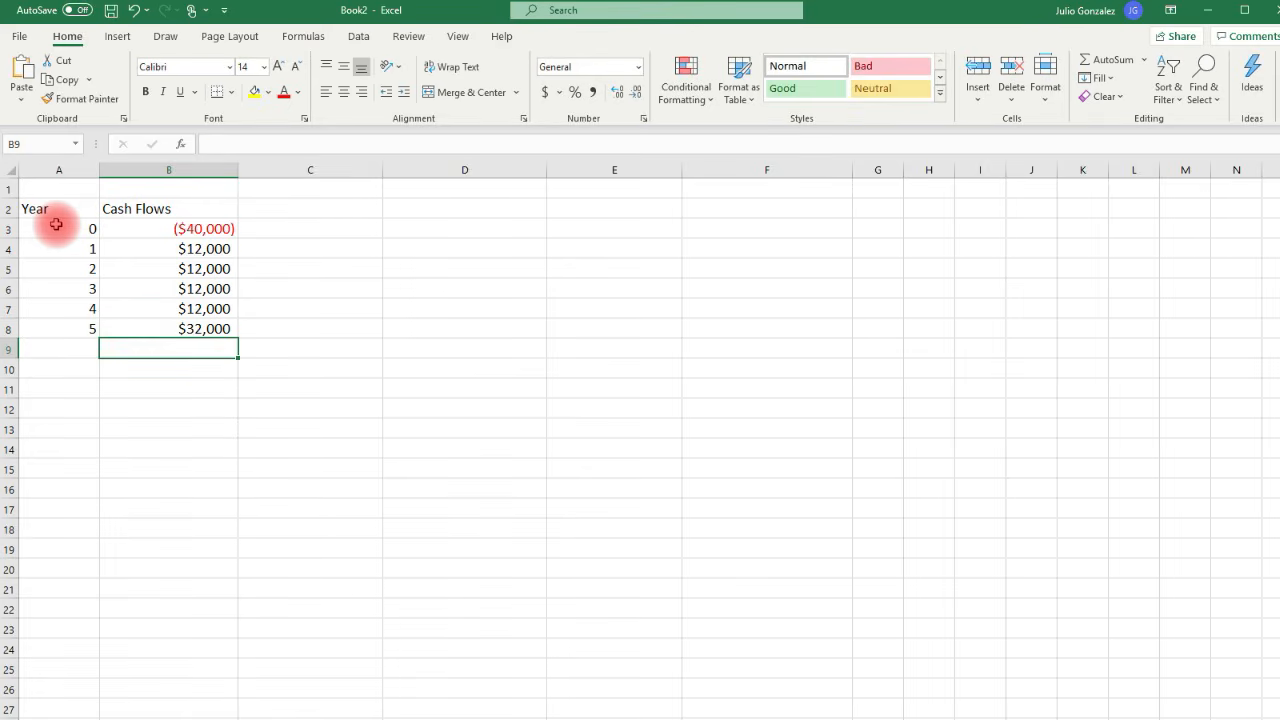
Enter the column heading "Present Value:" in cell C2
{"action": "left_click", "coordinate": [306, 209]}
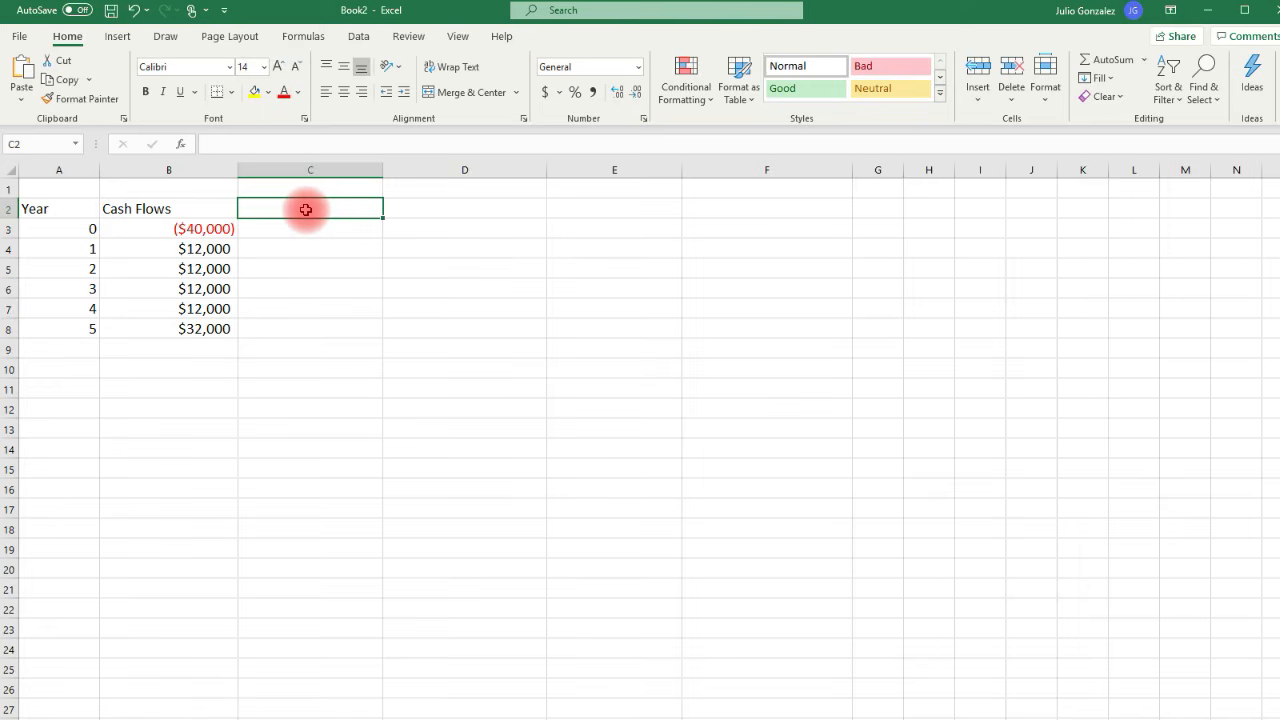
{"action": "type", "text": "Pr"}
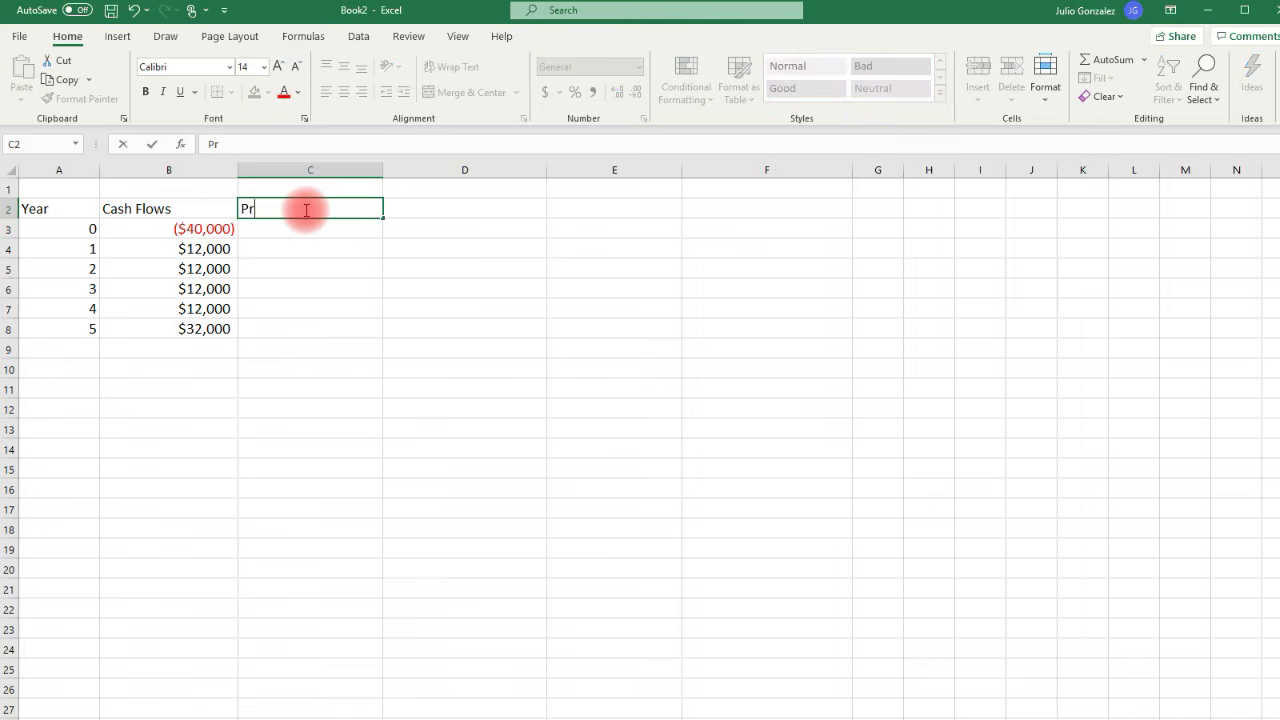
{"action": "type", "text": "esent Value:"}
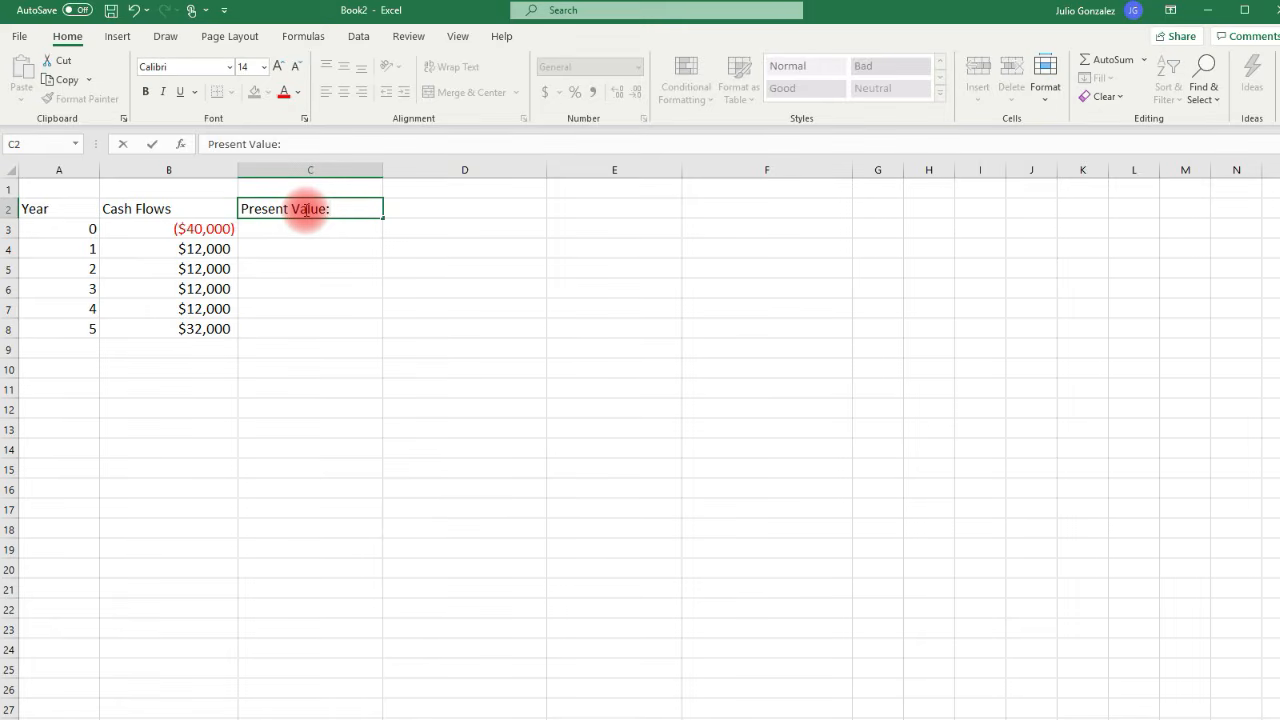
{"action": "key", "text": "Return"}
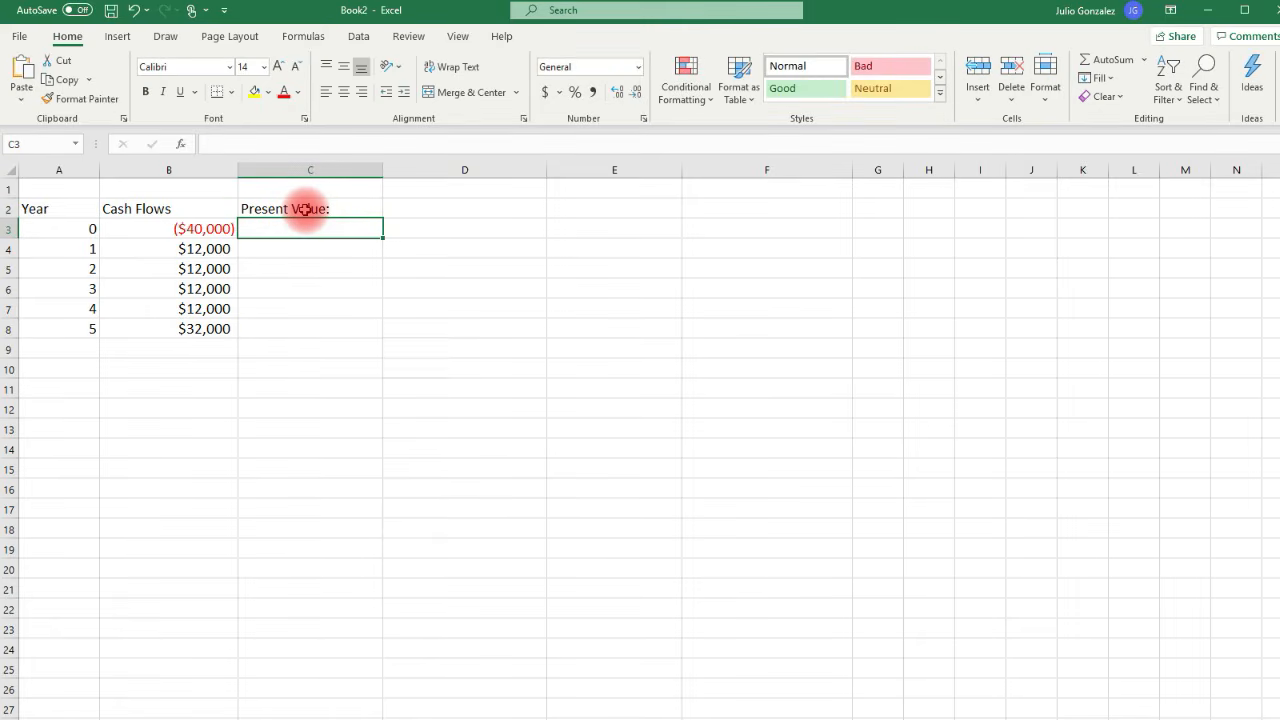
Apply the dollar accounting number format to the cash flows in B3:B8
{"action": "left_click_drag", "start_coordinate": [205, 229], "coordinate": [214, 331]}
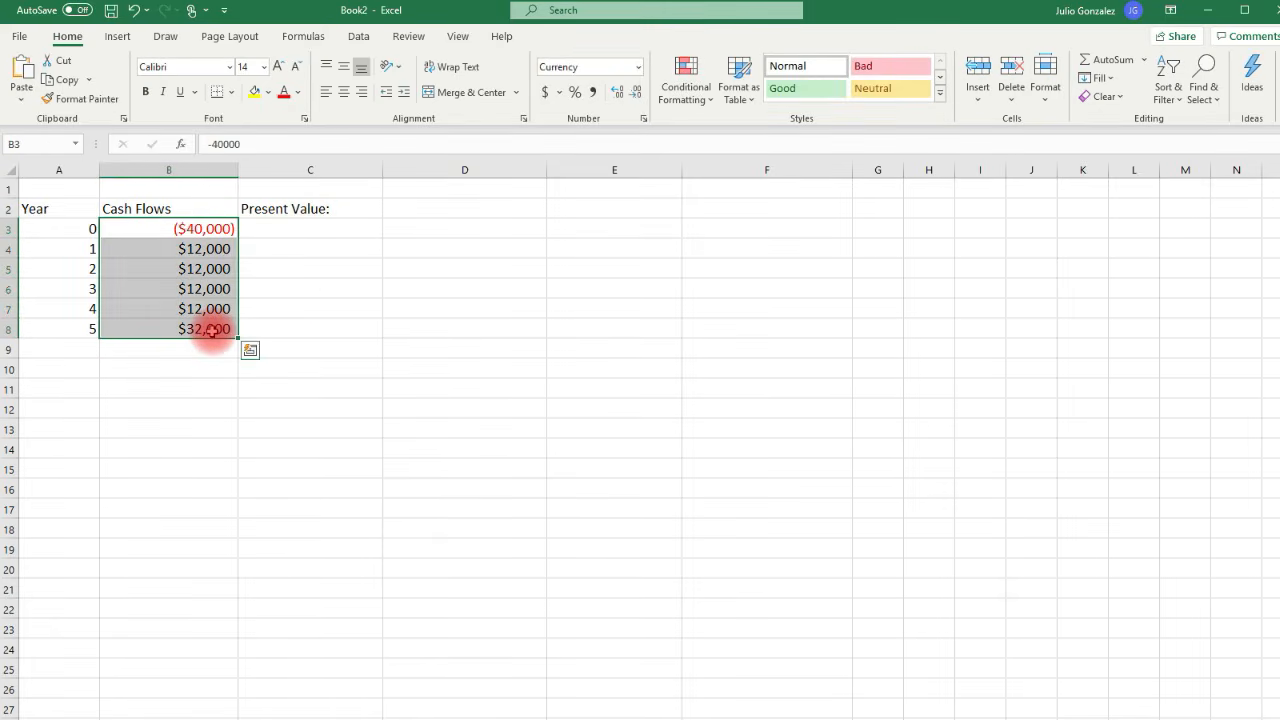
{"action": "left_click", "coordinate": [544, 92]}
{"action": "left_click", "coordinate": [344, 304]}
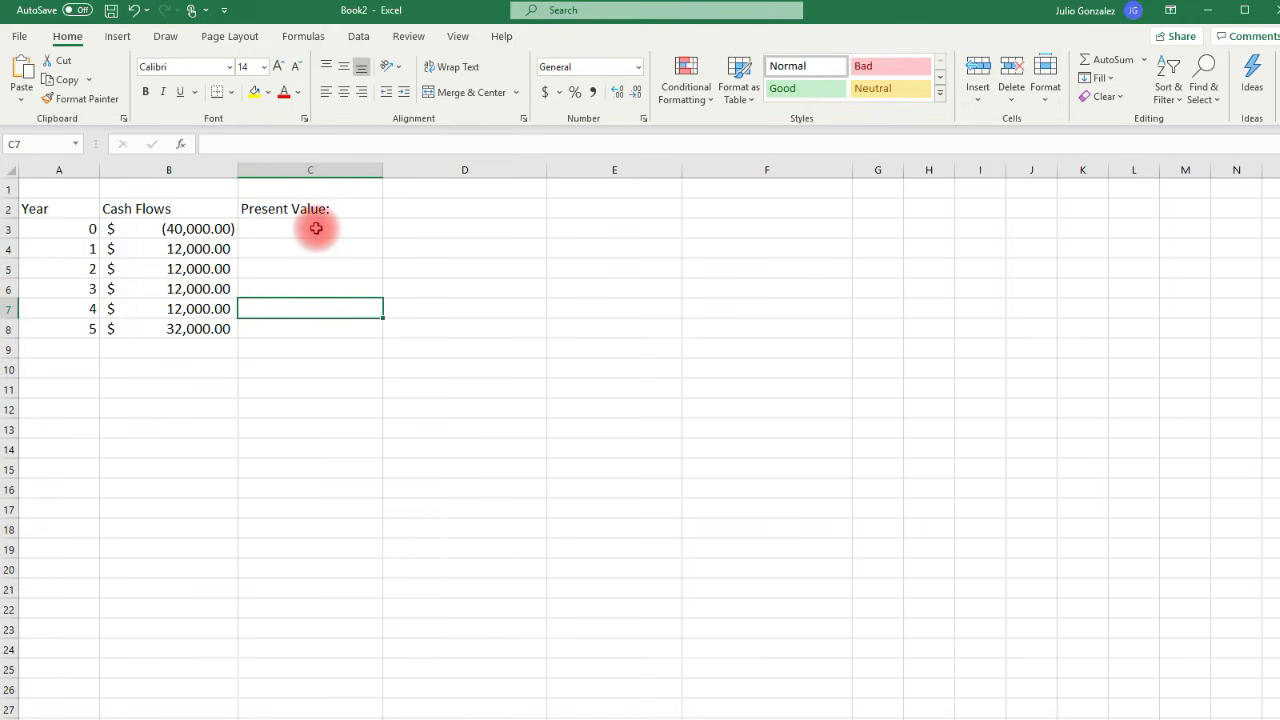
Enter the year 0 present value of -$40000 in cell C3
{"action": "left_click", "coordinate": [316, 228]}
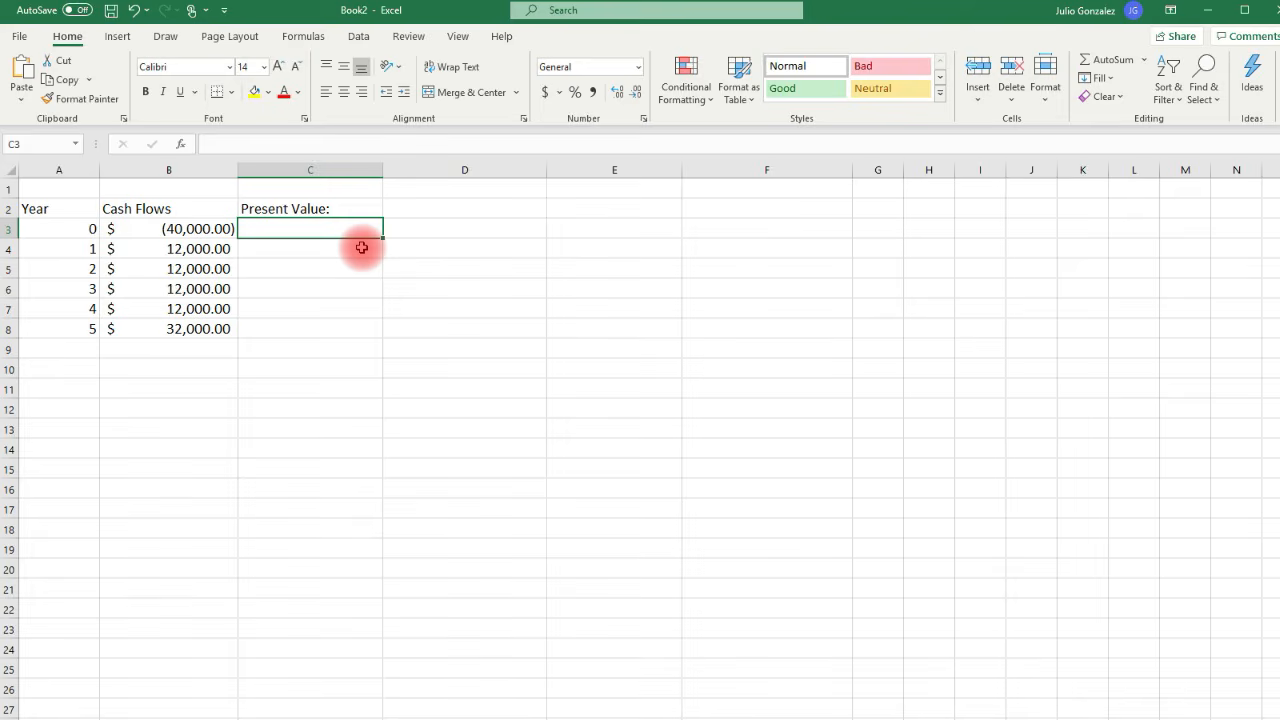
{"action": "type", "text": "$"}
{"action": "key", "text": "BackSpace"}
{"action": "type", "text": "-$40000"}
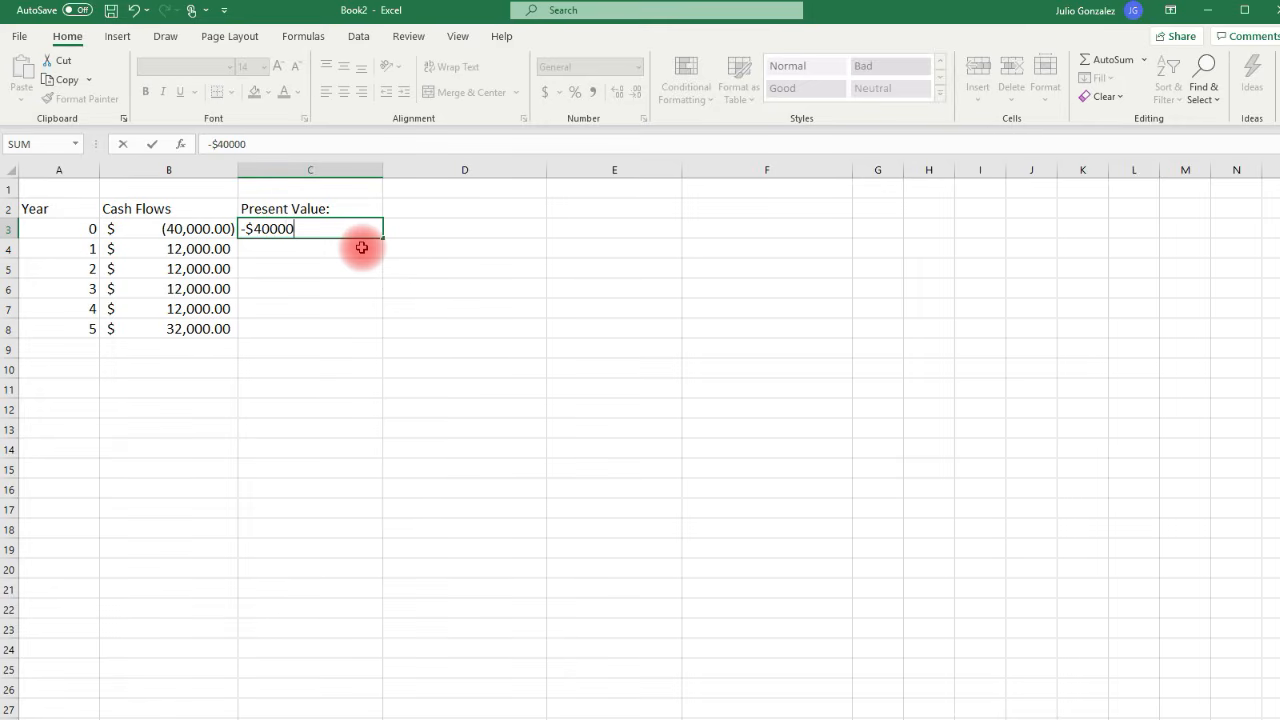
{"action": "key", "text": "Return"}
Apply the dollar accounting number format to the present value cells C3:C8
{"action": "left_click_drag", "start_coordinate": [360, 230], "coordinate": [366, 331]}
{"action": "left_click", "coordinate": [547, 97]}
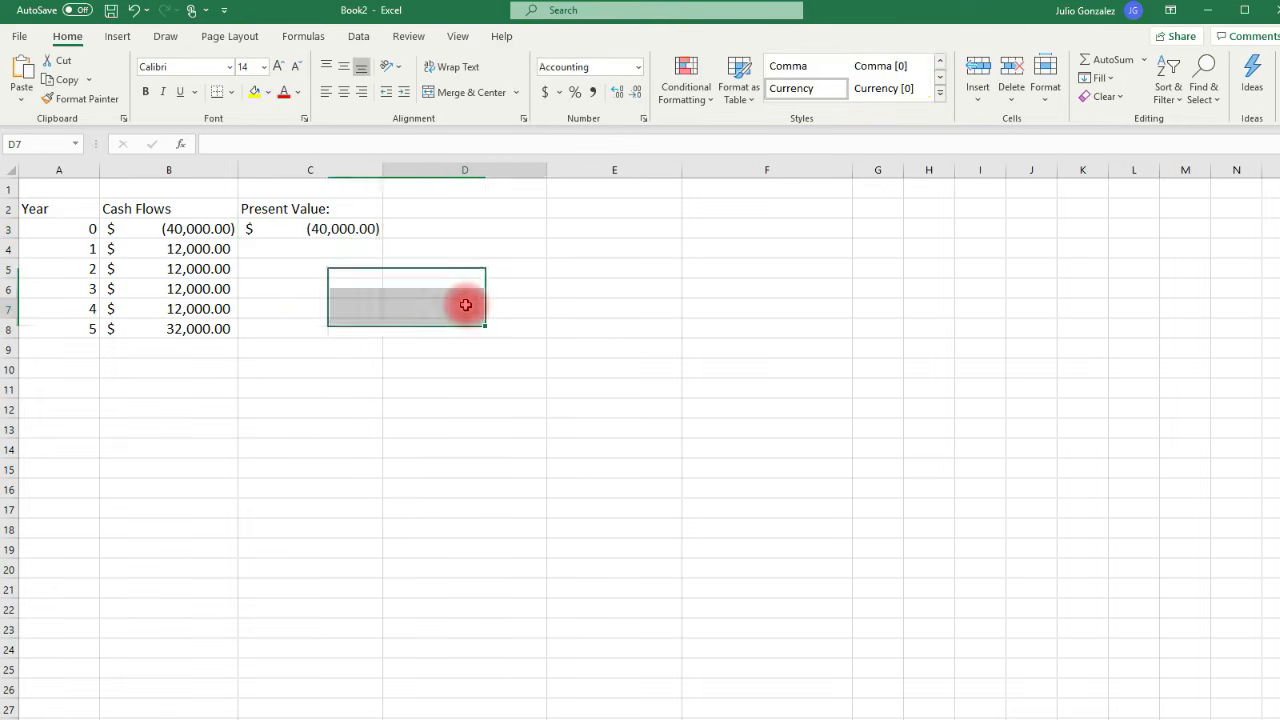
{"action": "left_click", "coordinate": [360, 249]}
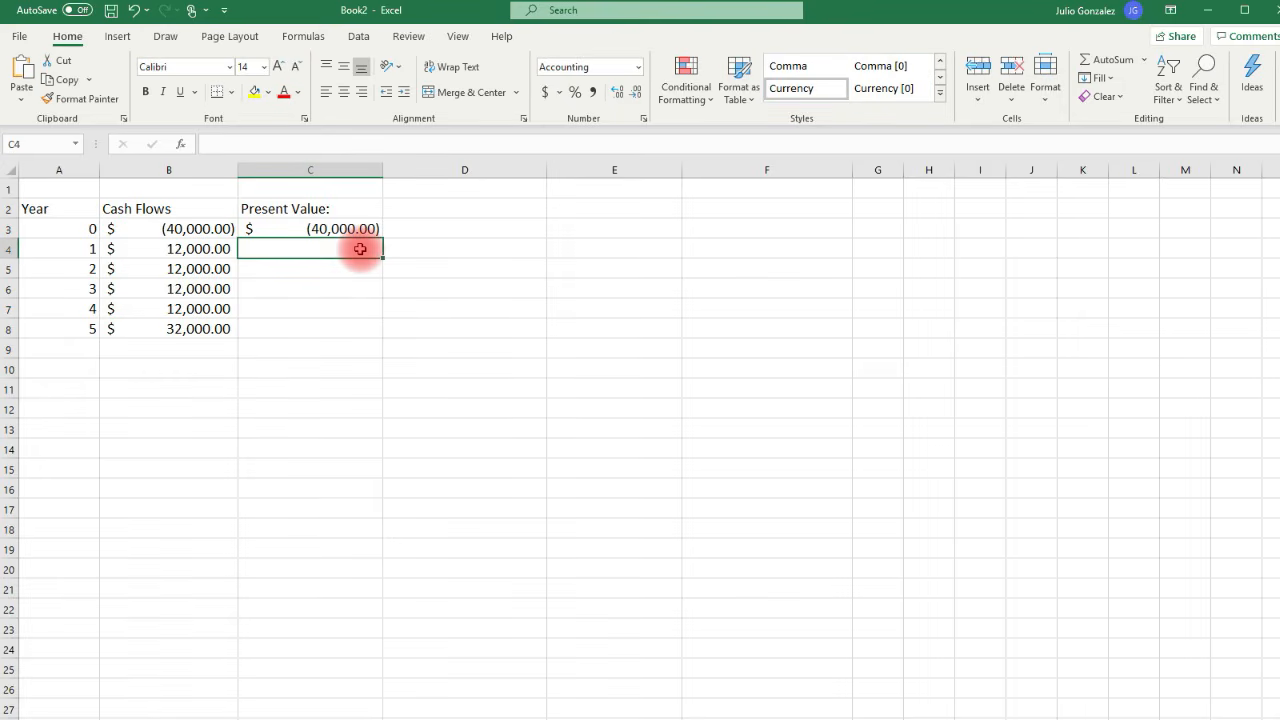
Enter the label "Interest Rate:" in D2 and the rate 5% in E2
{"action": "left_click", "coordinate": [411, 210]}
{"action": "type", "text": "Int"}
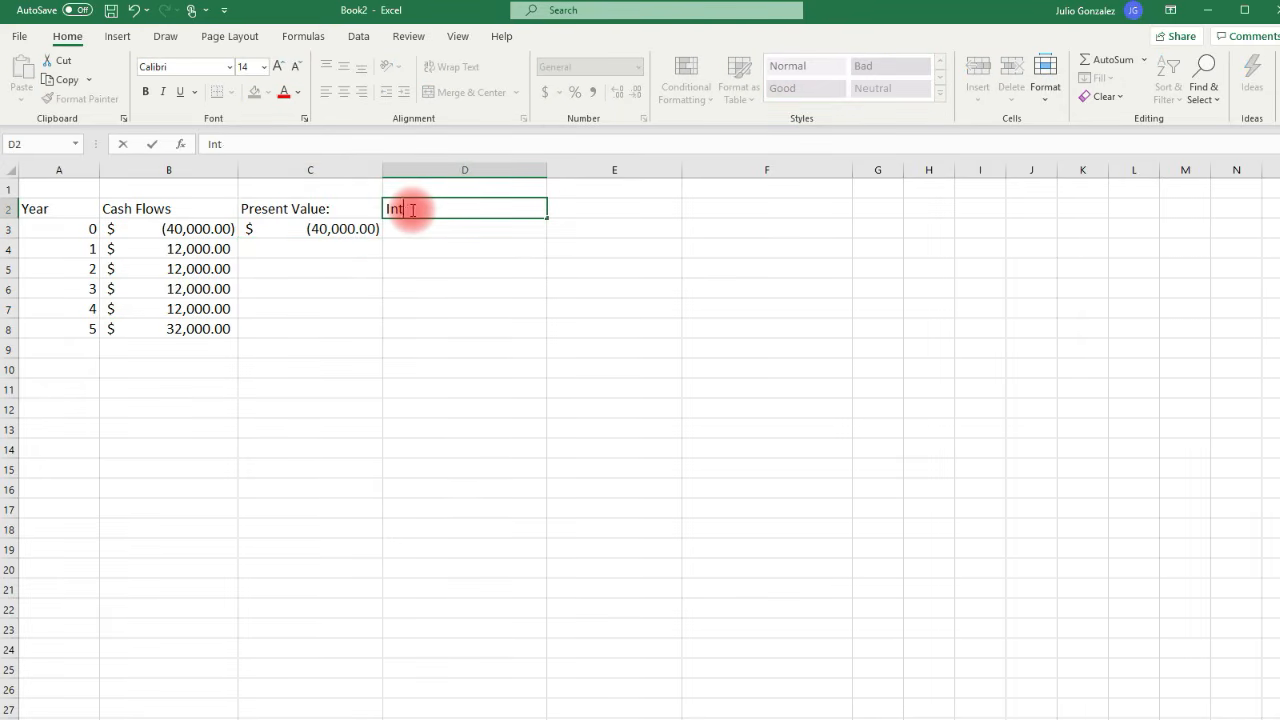
{"action": "type", "text": "erest Rate:"}
{"action": "key", "text": "Tab"}
{"action": "type", "text": "5%"}
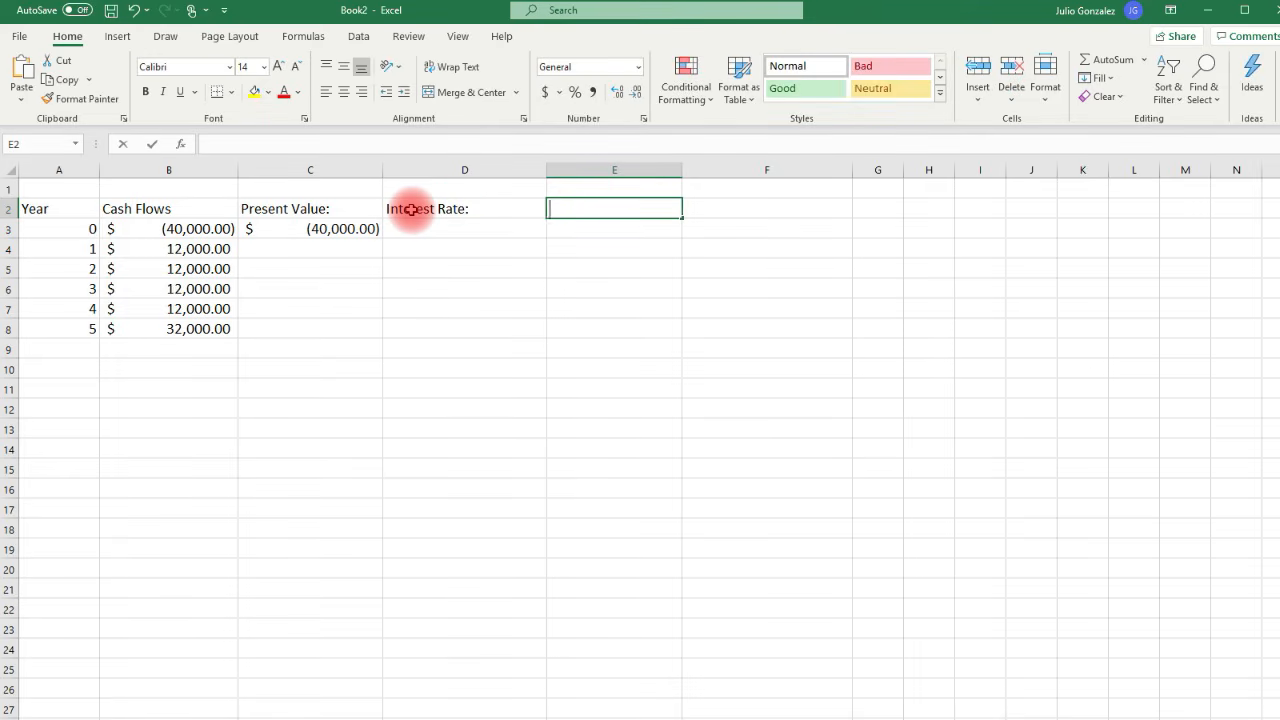
{"action": "key", "text": "Return"}
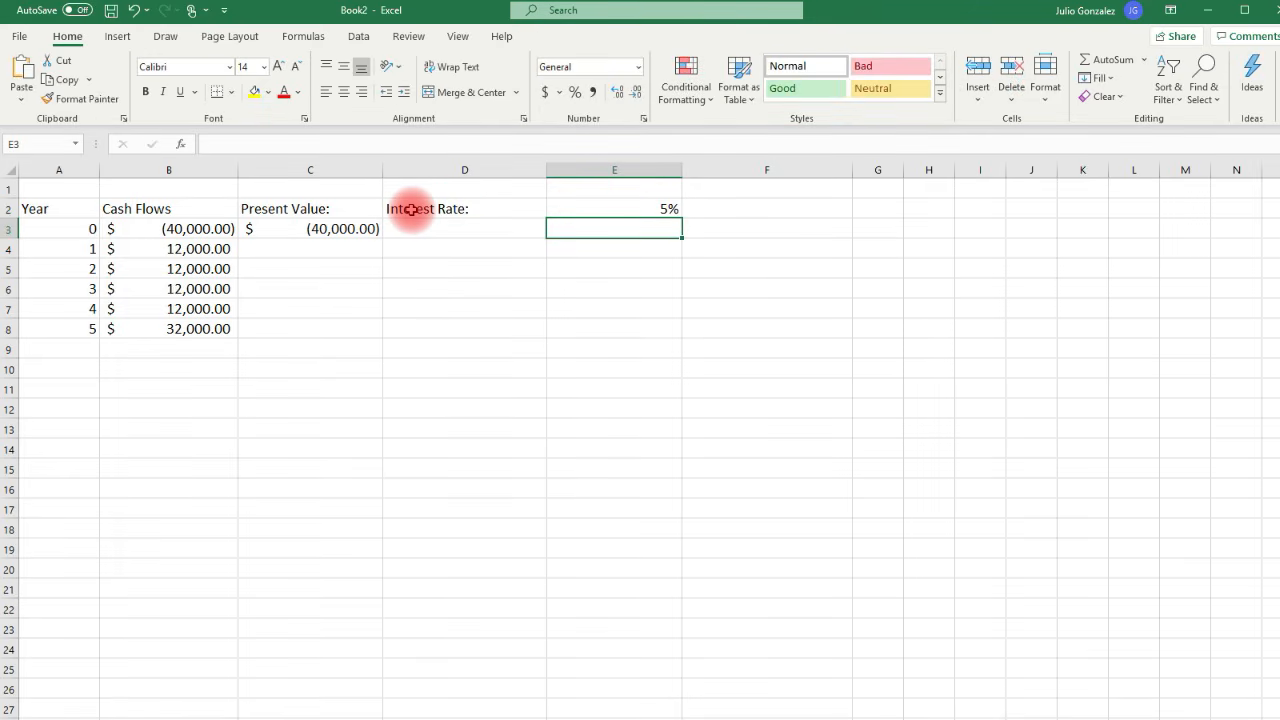
Calculate the year 1 present value in C4 with the formula =B4/(1+E2)^A4
{"action": "left_click", "coordinate": [337, 255]}
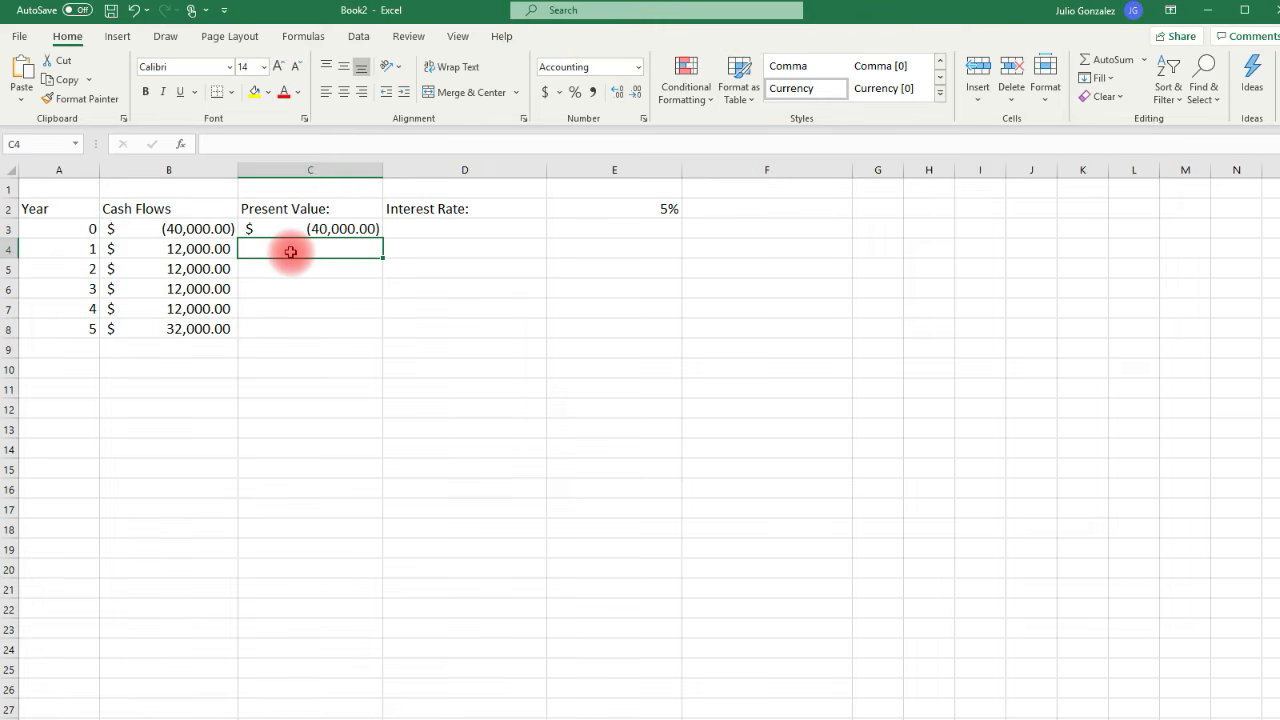
{"action": "type", "text": "="}
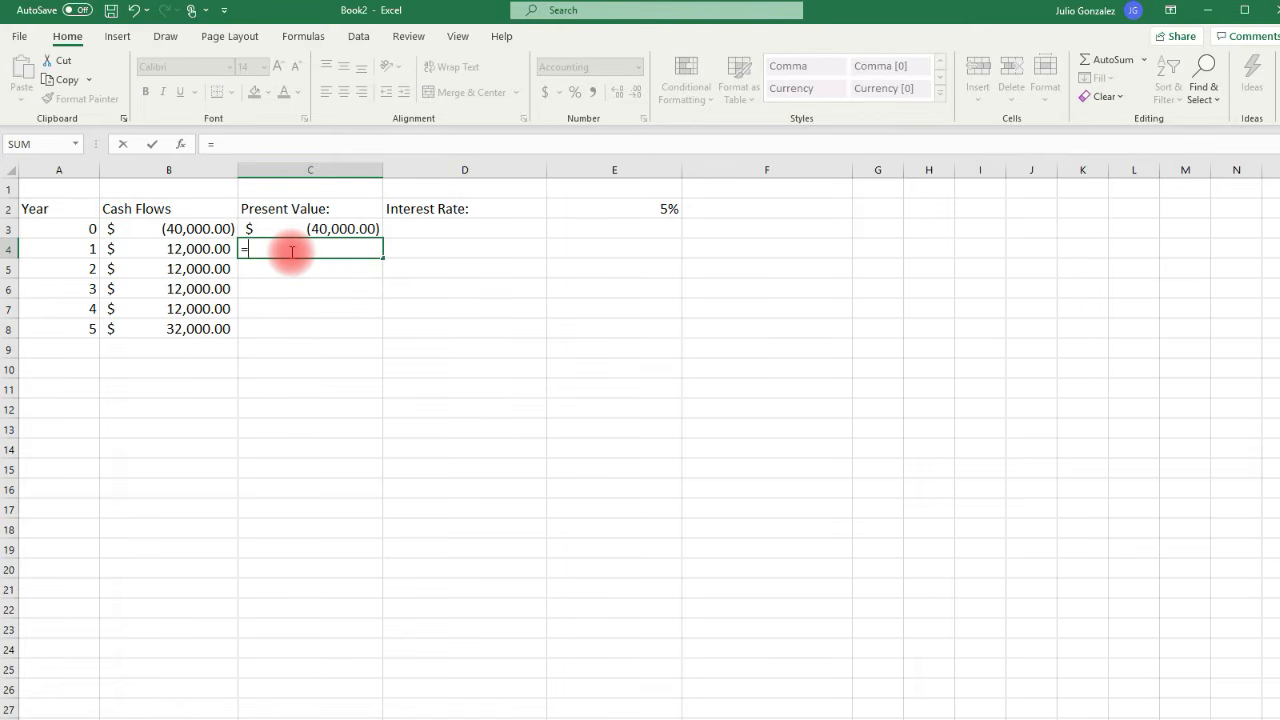
{"action": "type", "text": "B4"}
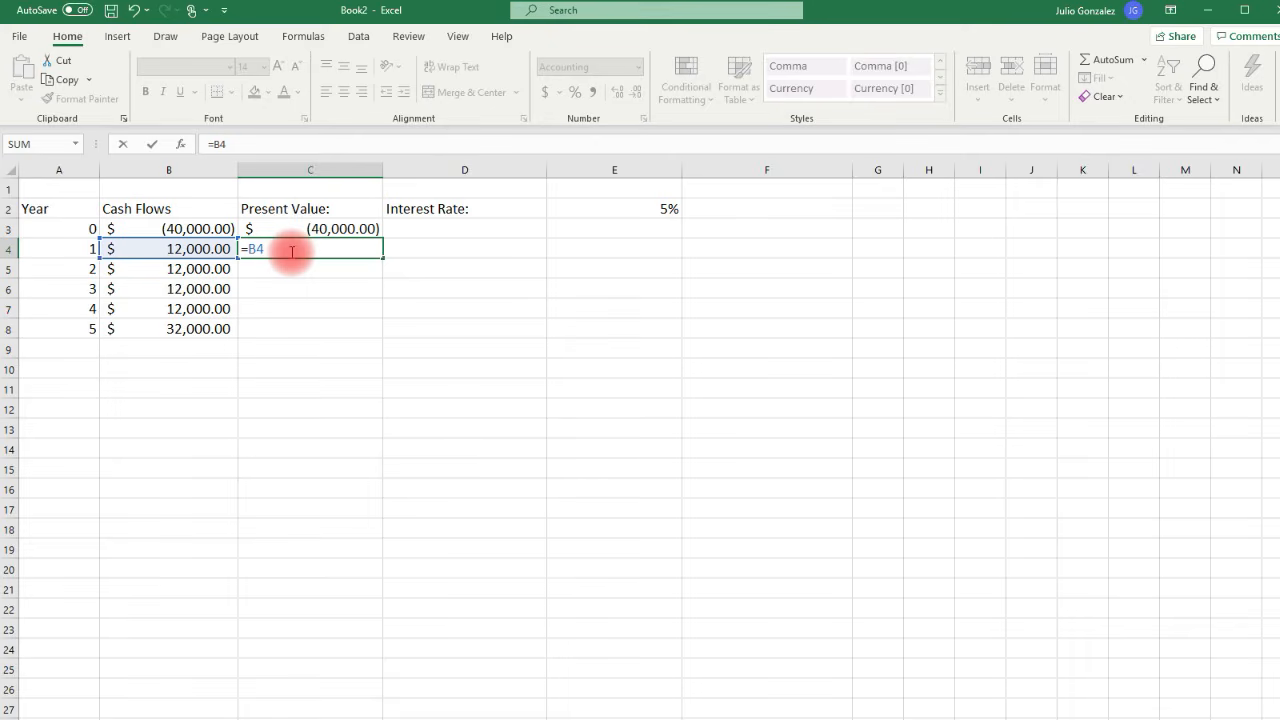
{"action": "type", "text": "/(1+E2)^"}
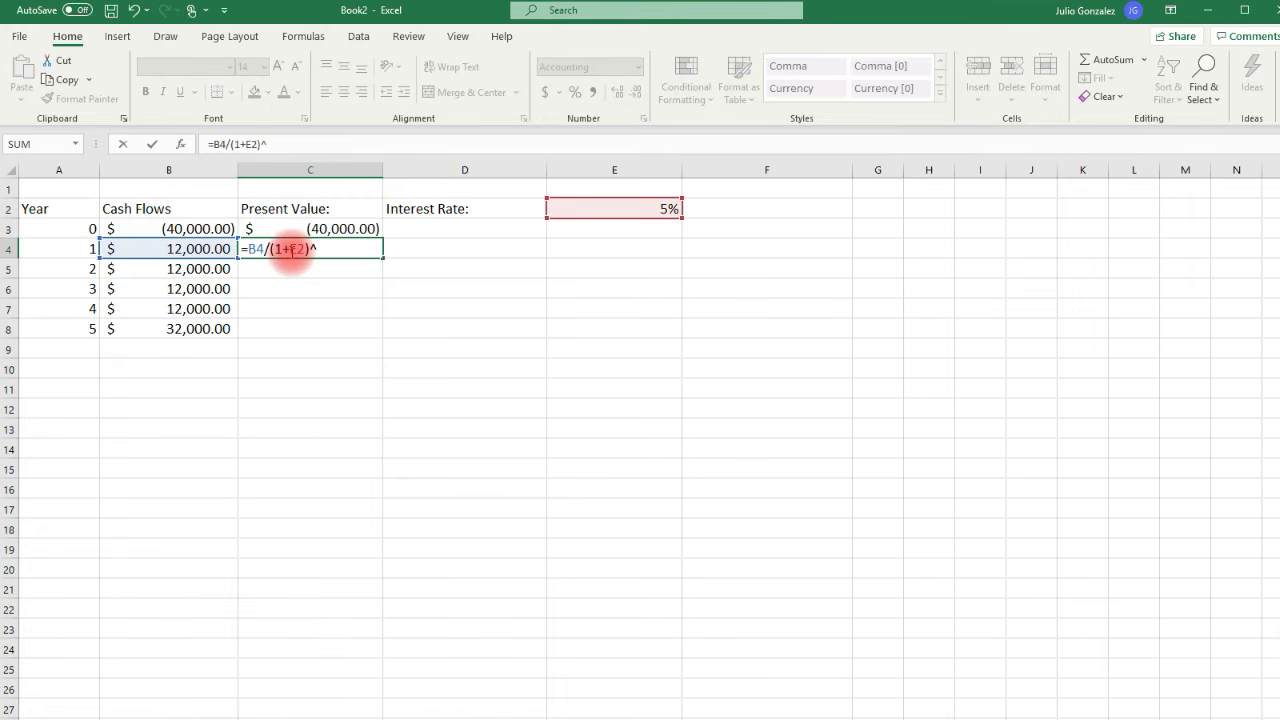
{"action": "type", "text": "A4"}
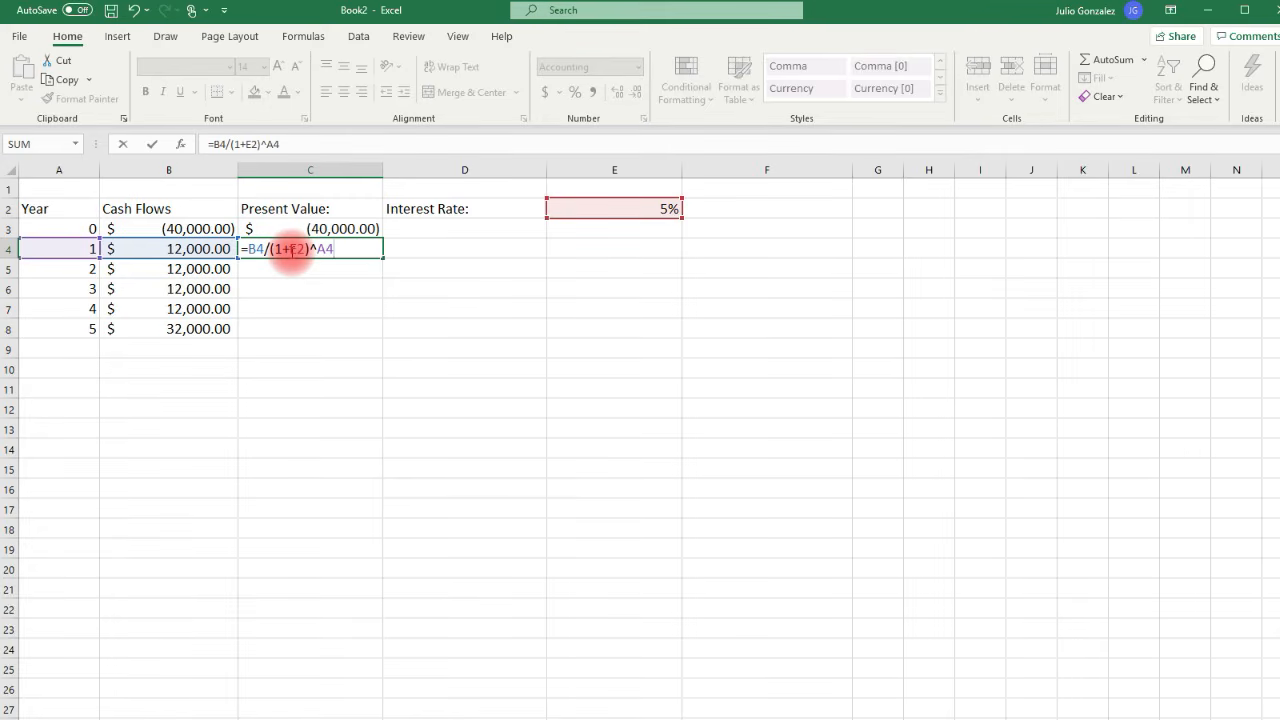
{"action": "key", "text": "Return"}
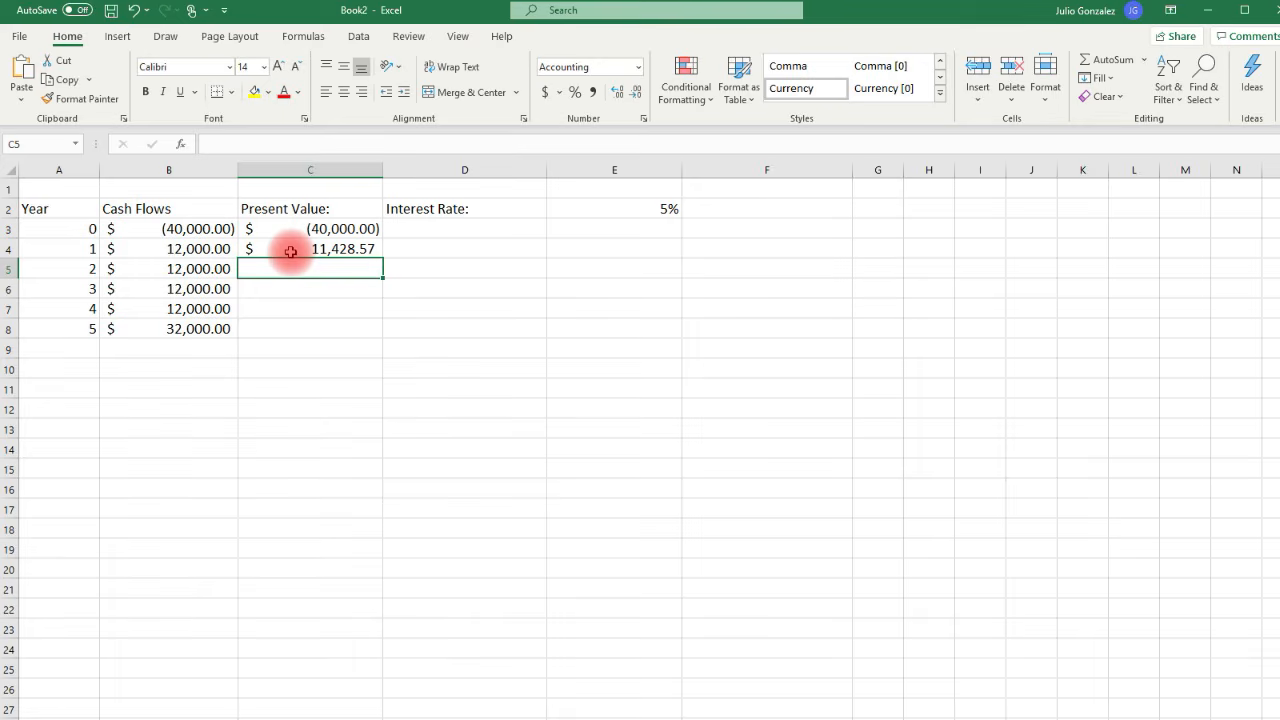
Calculate the year 2 present value in C5 with the formula =B5/(1+E2)^A5
{"action": "type", "text": "="}
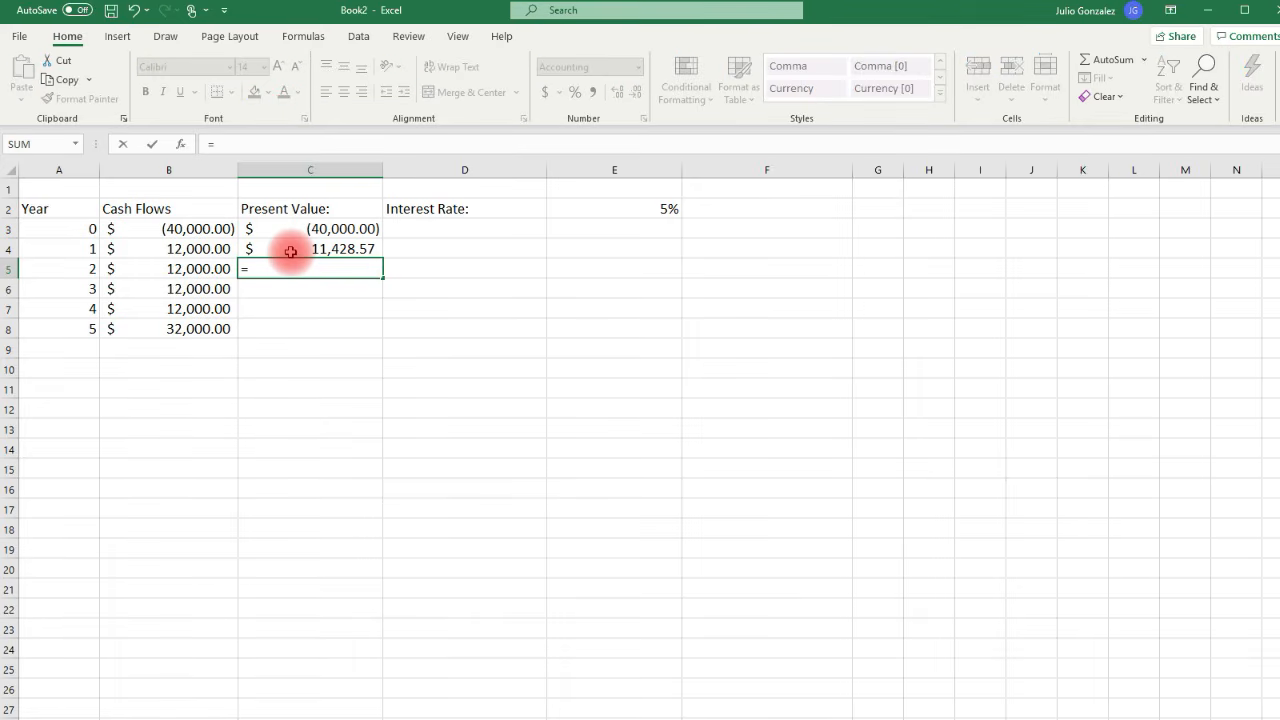
{"action": "type", "text": "B"}
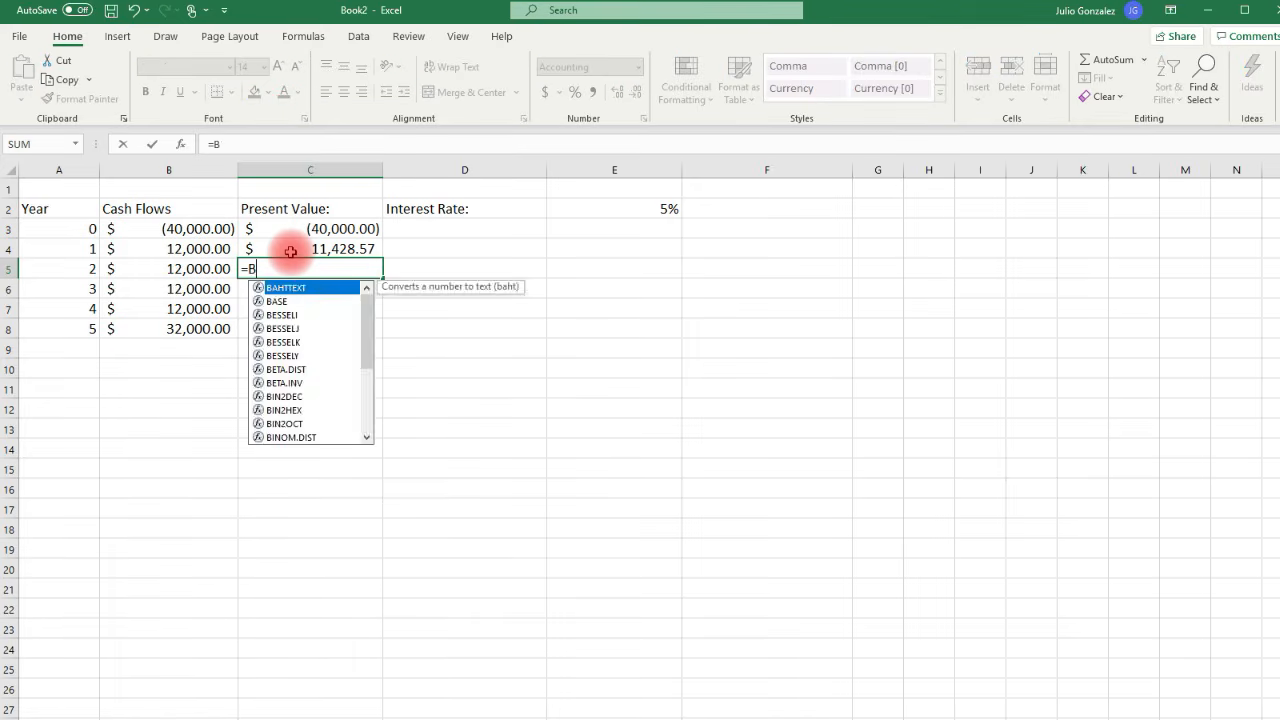
{"action": "type", "text": "5/(1"}
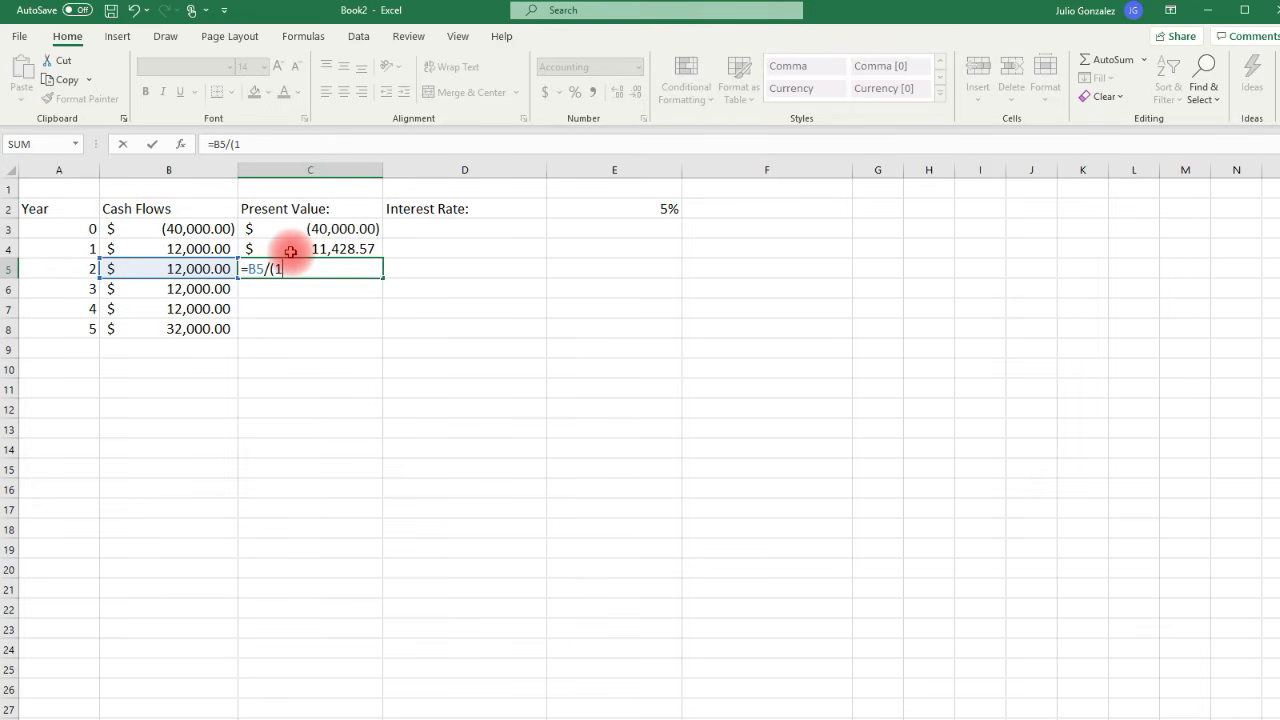
{"action": "type", "text": "+E2"}
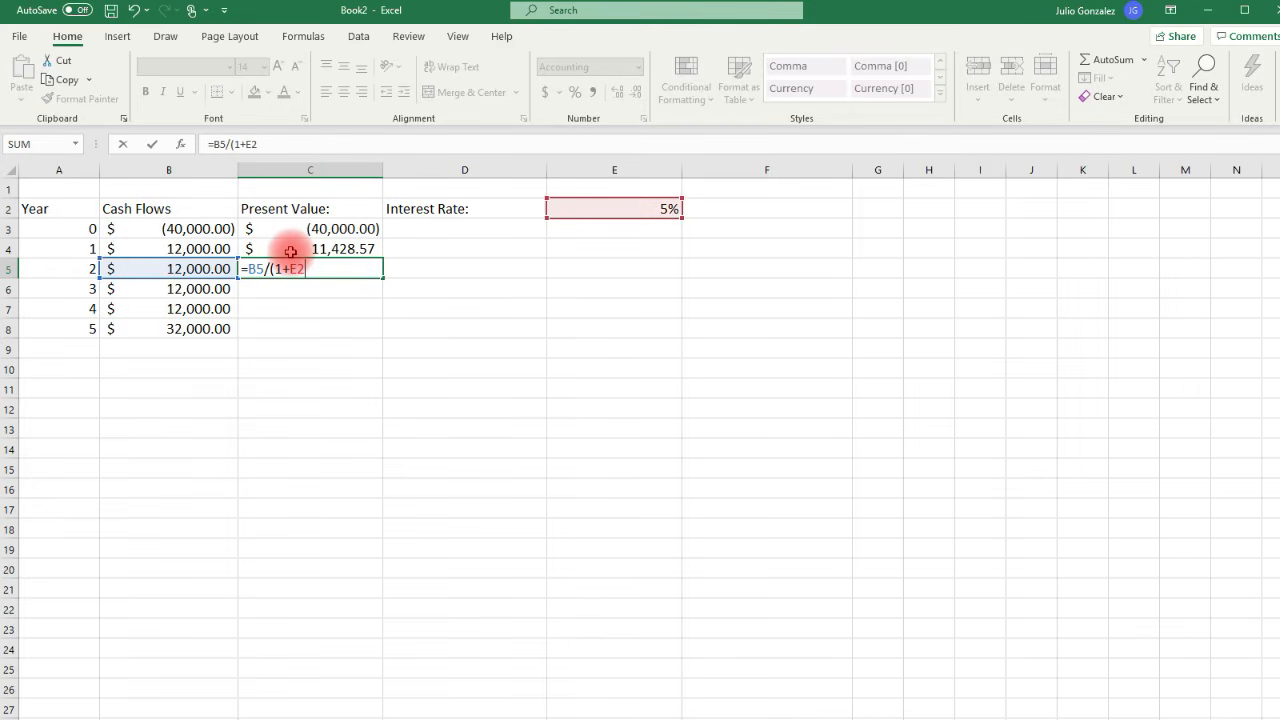
{"action": "type", "text": ")^A5"}
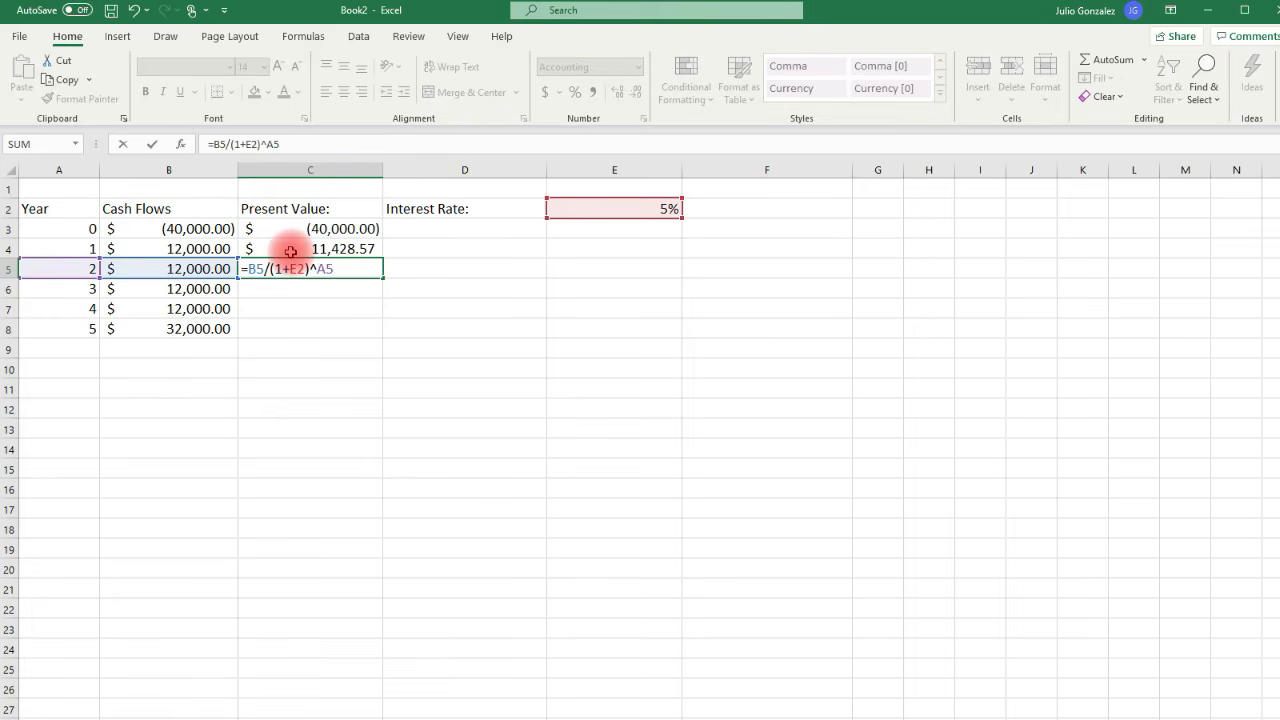
{"action": "key", "text": "Return"}
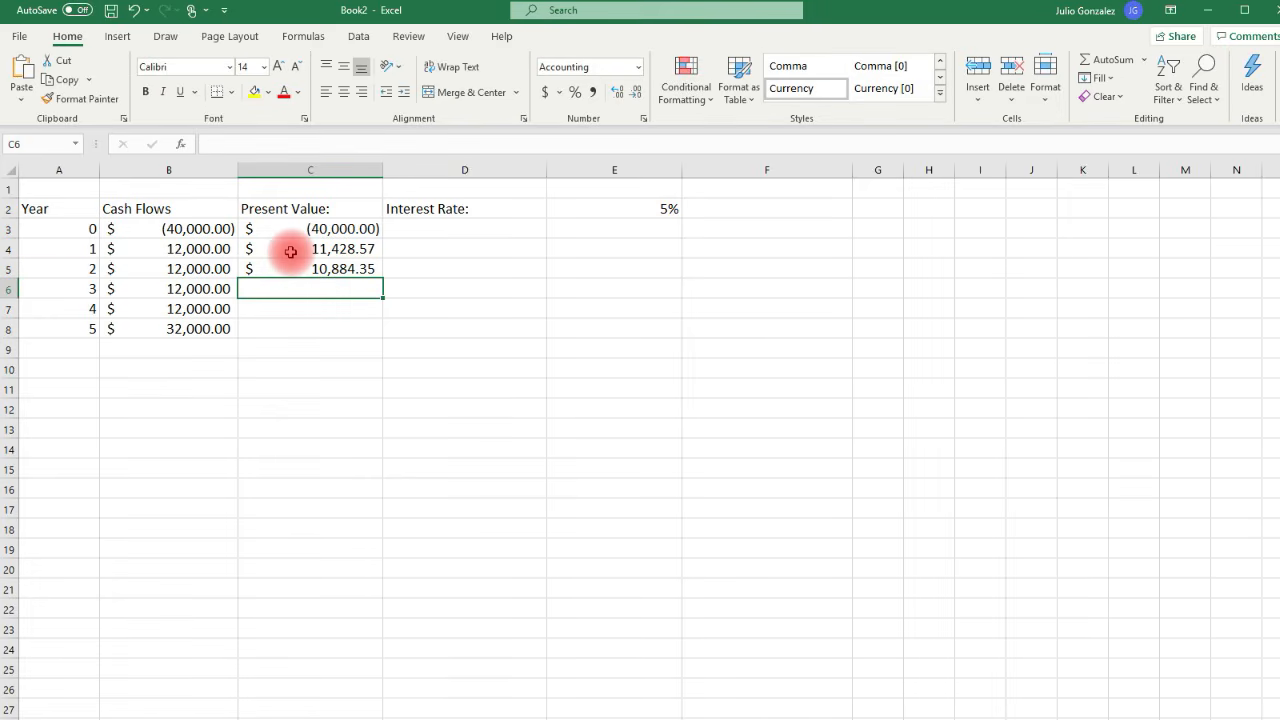
Calculate the year 3 present value in C6 with the formula =B6/(1+E2)^A6
{"action": "type", "text": "=B"}
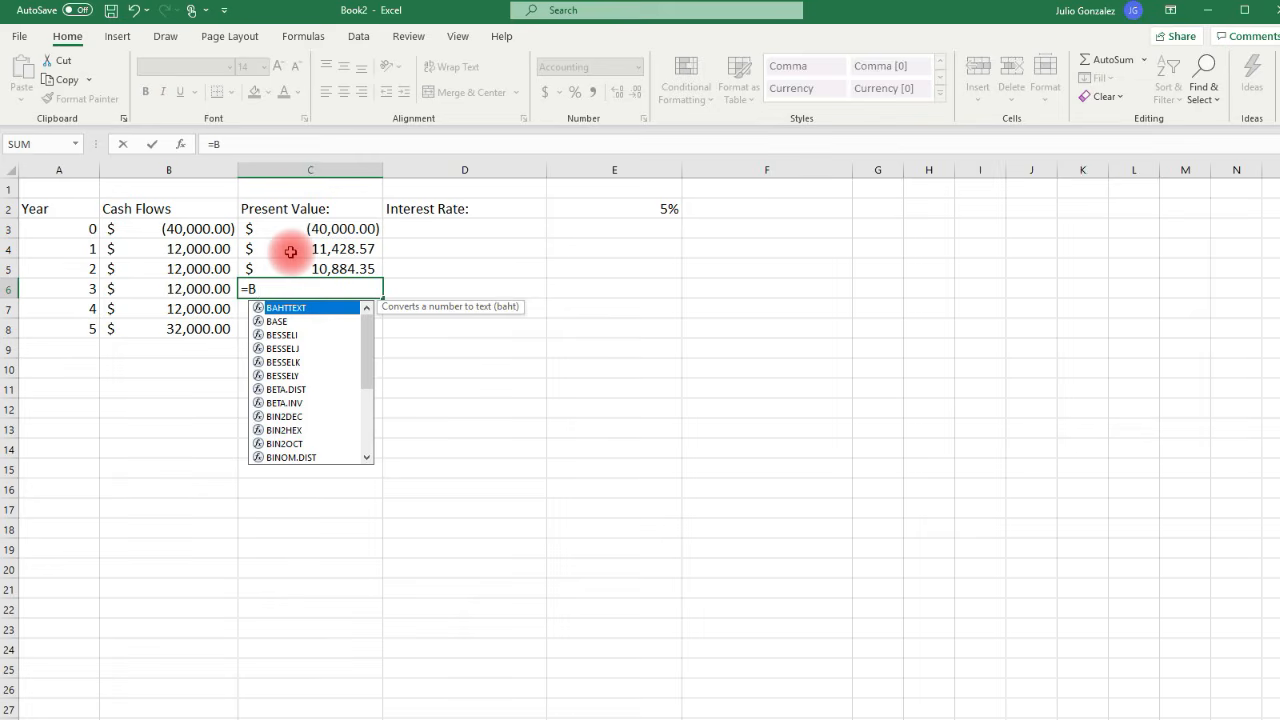
{"action": "type", "text": "6/"}
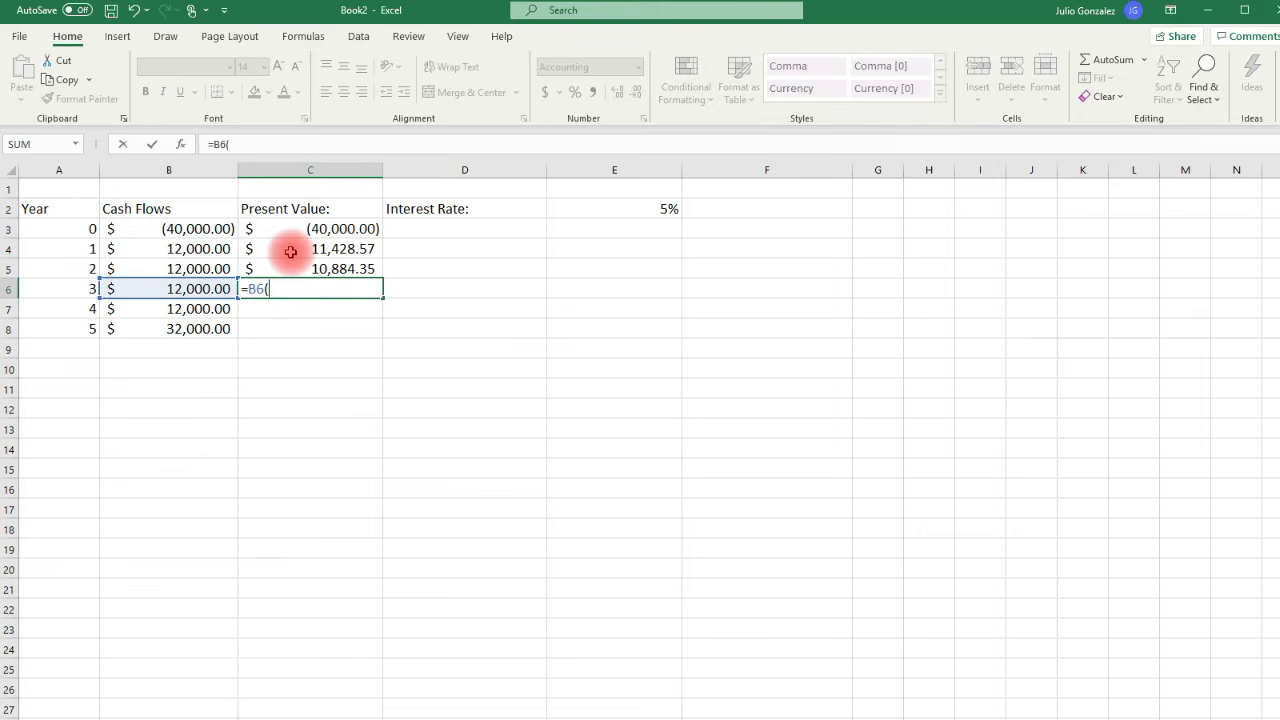
{"action": "type", "text": "(1+E2)"}
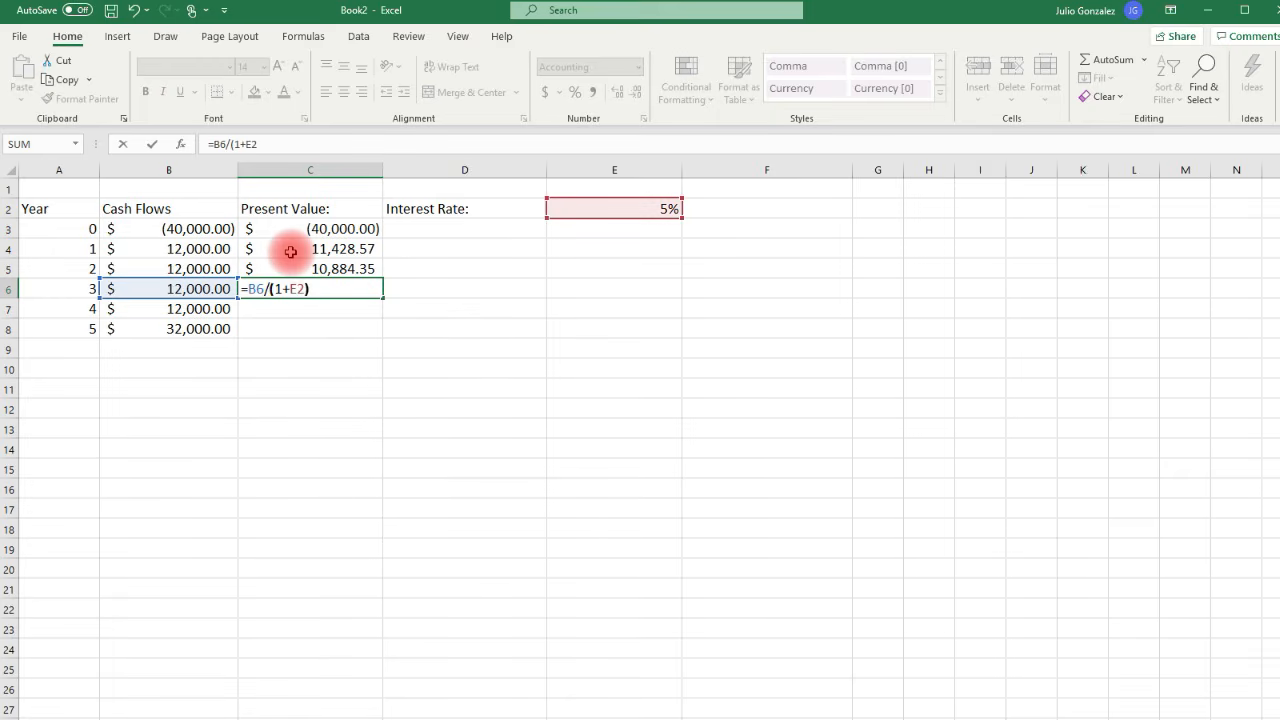
{"action": "type", "text": "^A6"}
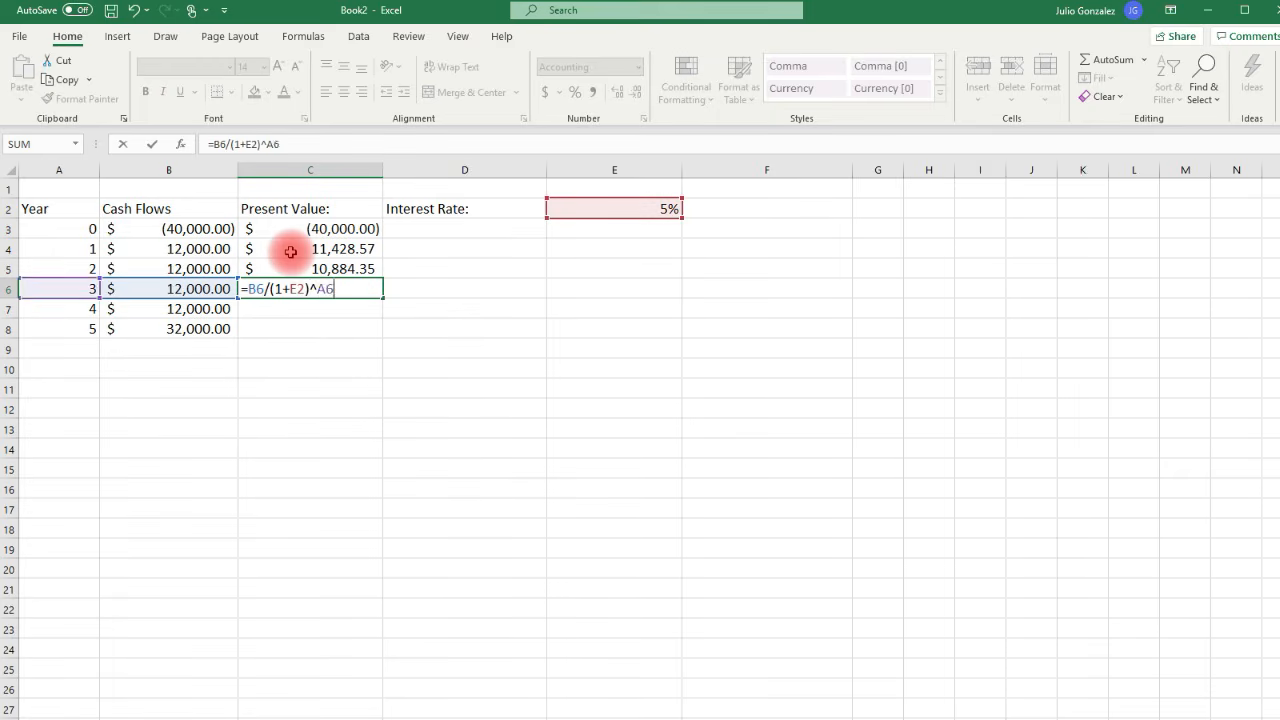
{"action": "key", "text": "Return"}
Calculate the year 4 present value in C7 with the formula =B7/(1+E2)^A7
{"action": "type", "text": "=B7/(1"}
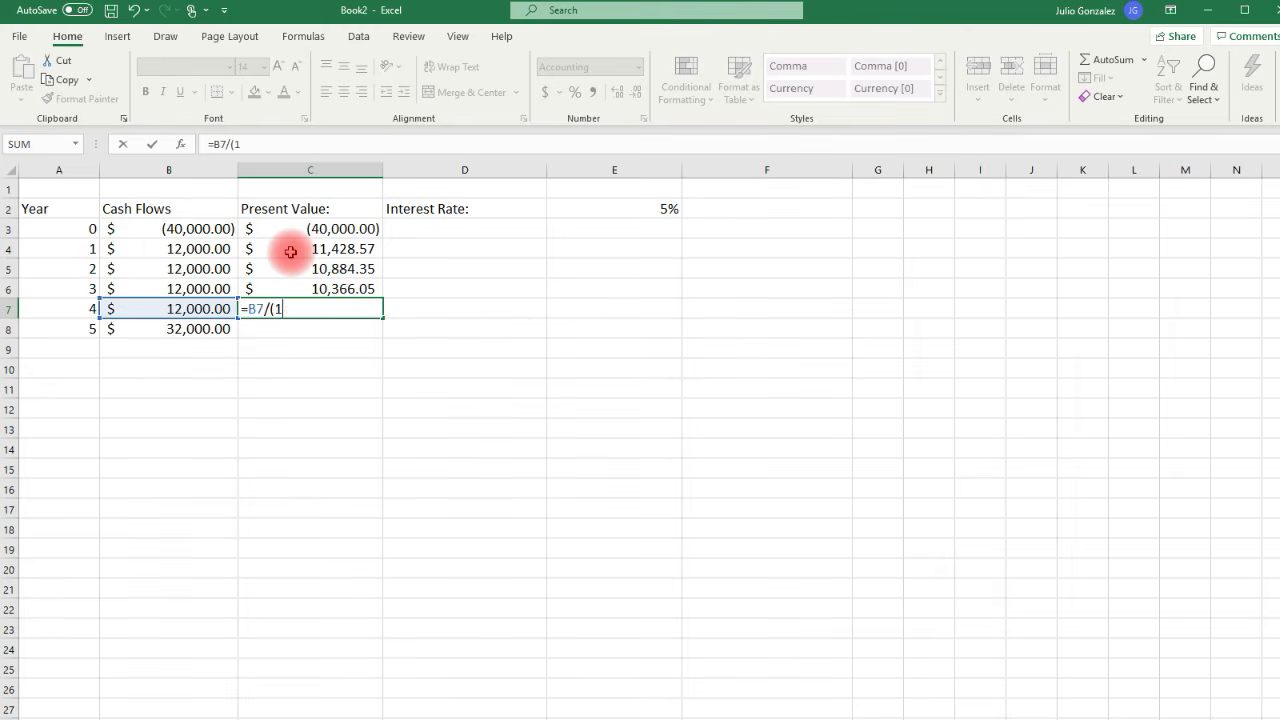
{"action": "type", "text": "+E2)^A7"}
{"action": "key", "text": "Return"}
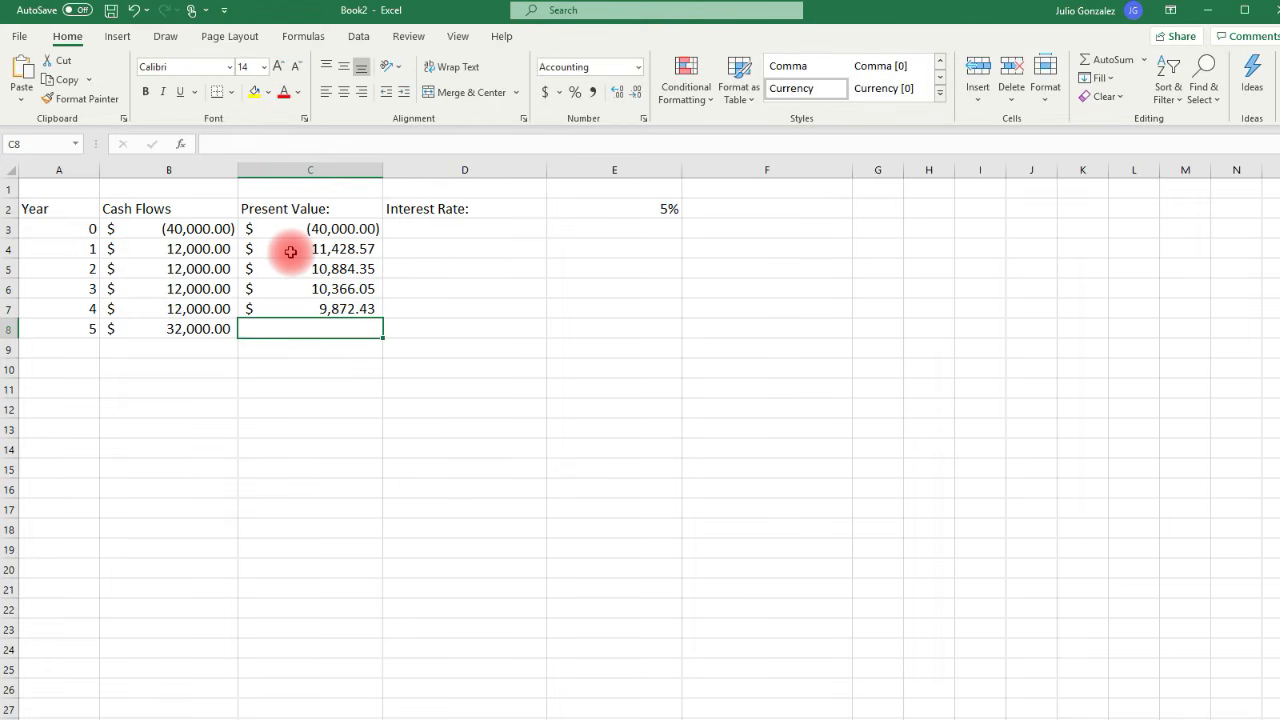
Calculate the year 5 present value in C8 with the formula =B8/(1+E2)^A8
{"action": "type", "text": "=B8"}
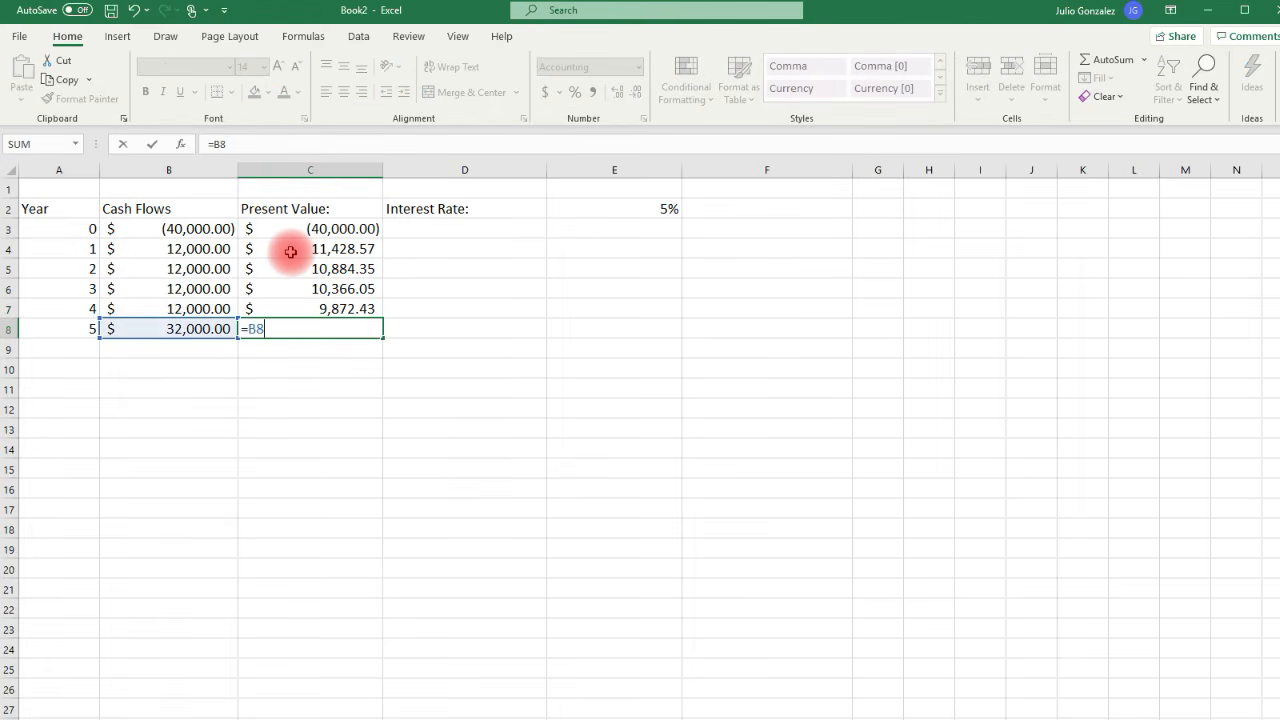
{"action": "type", "text": "/(1+E2)^"}
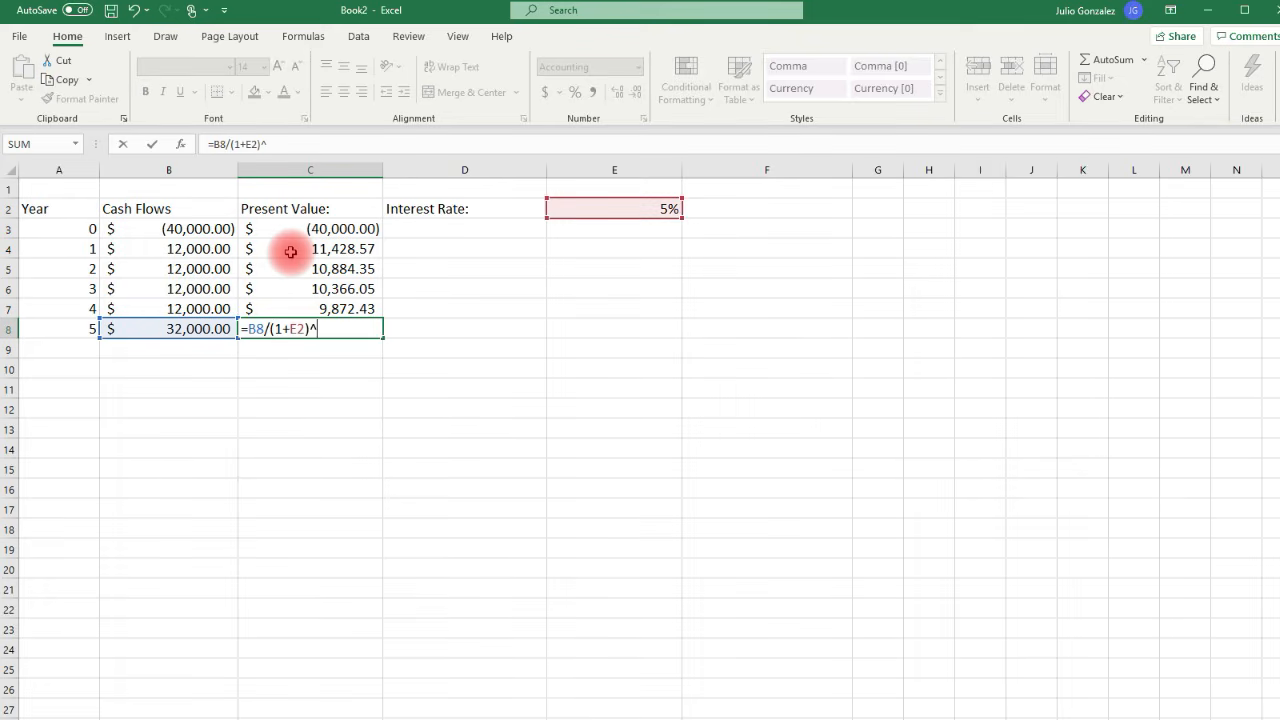
{"action": "type", "text": "A8"}
{"action": "key", "text": "Return"}
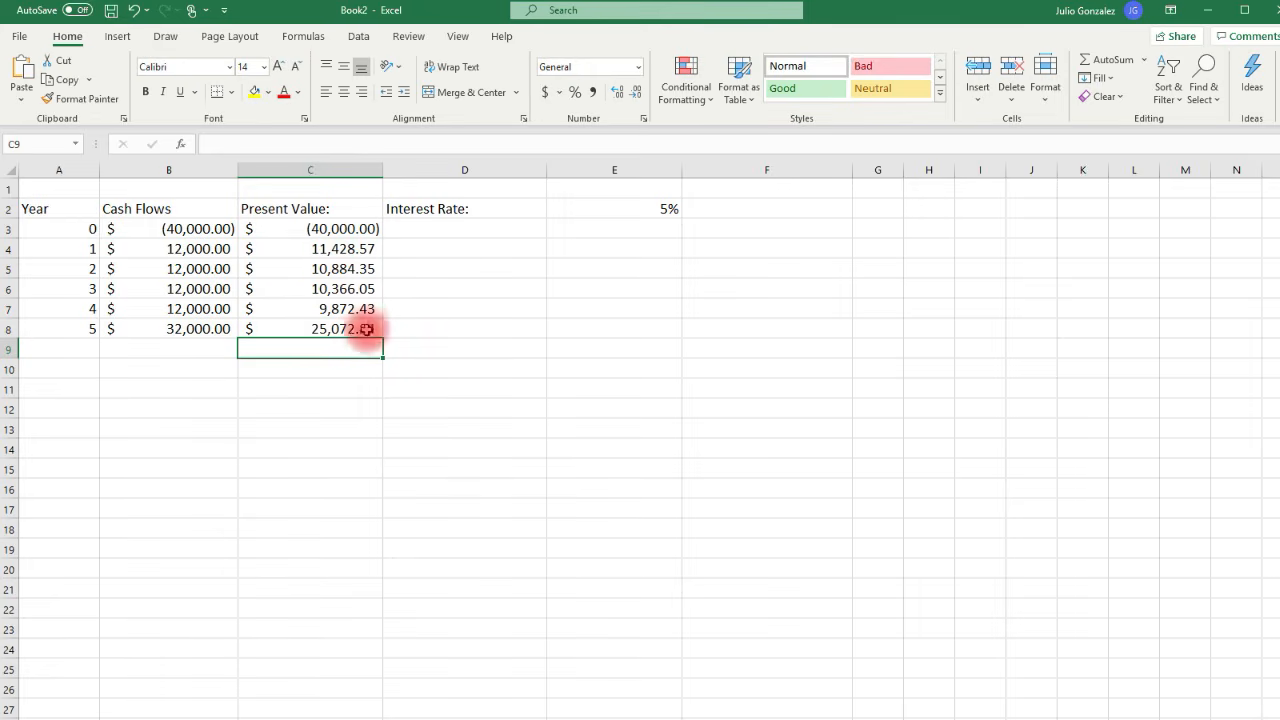
Enter the label "Net Present Value" in B10 and sum the present values in C10 with =SUM(C3:C8)
{"action": "left_click", "coordinate": [178, 374]}
{"action": "type", "text": "Net Present Value"}
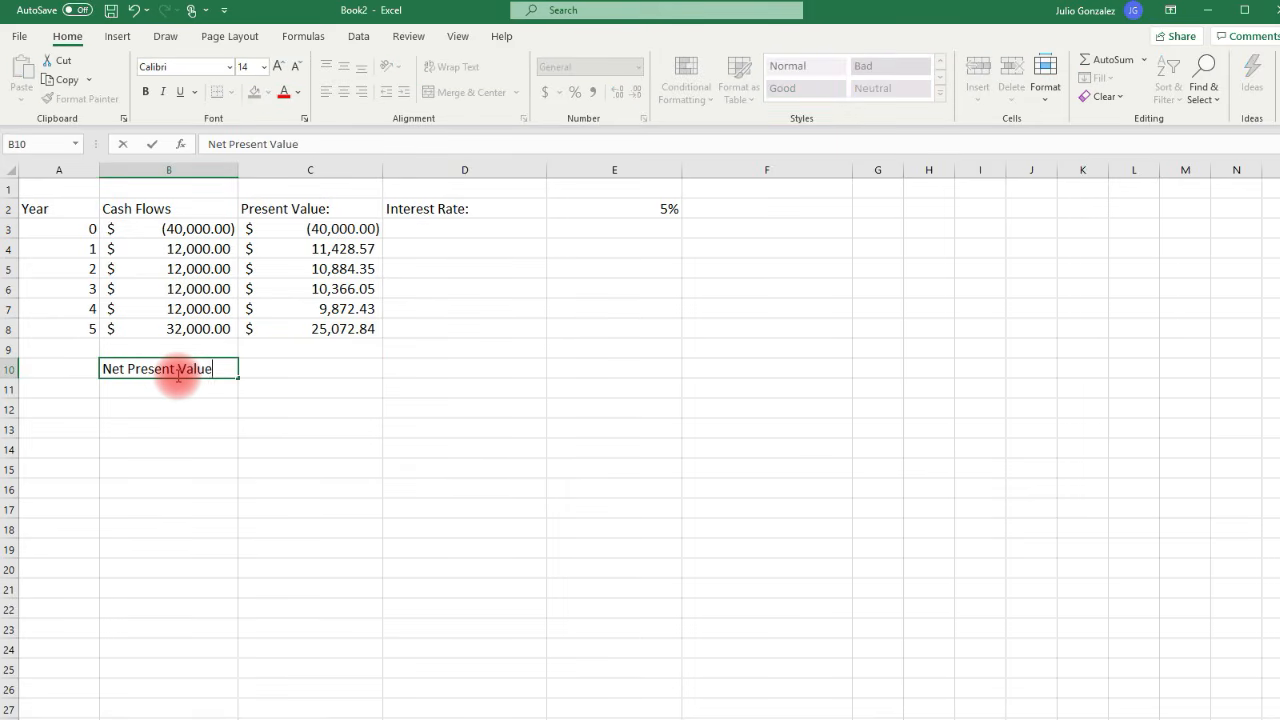
{"action": "key", "text": "Tab"}
{"action": "type", "text": "=sum("}
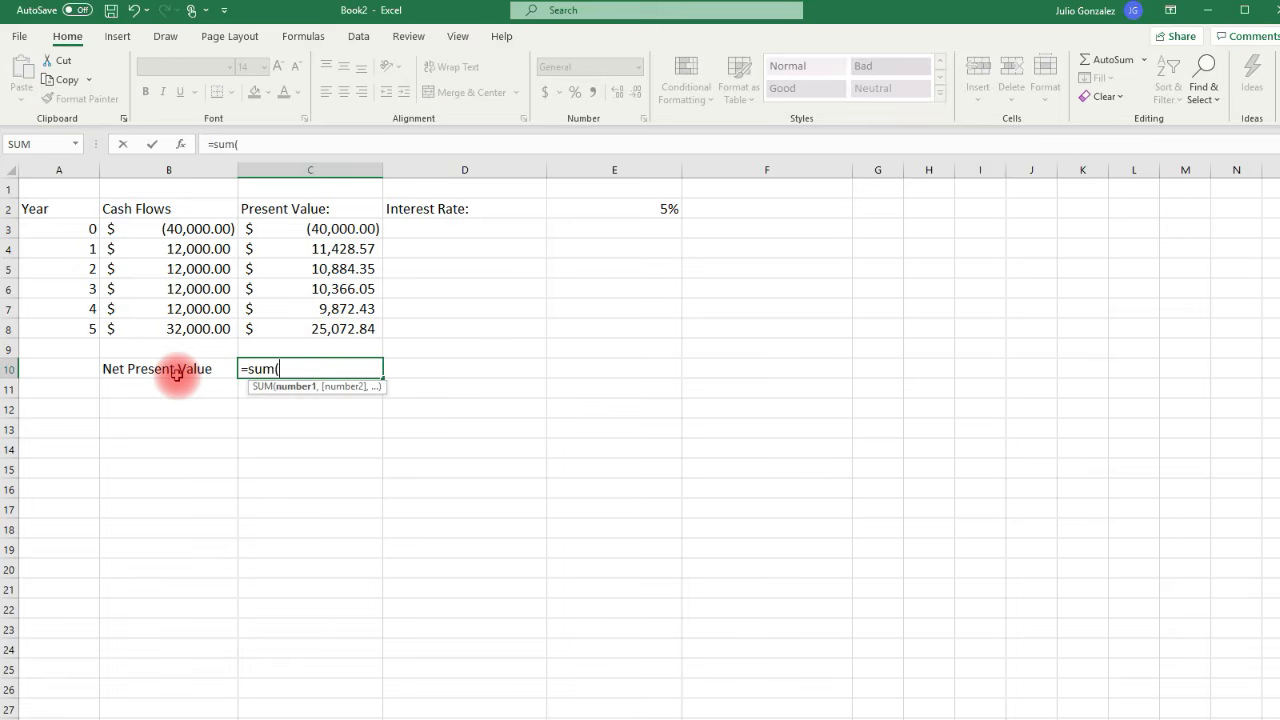
{"action": "left_click_drag", "start_coordinate": [290, 222], "coordinate": [300, 326]}
{"action": "type", "text": ")"}
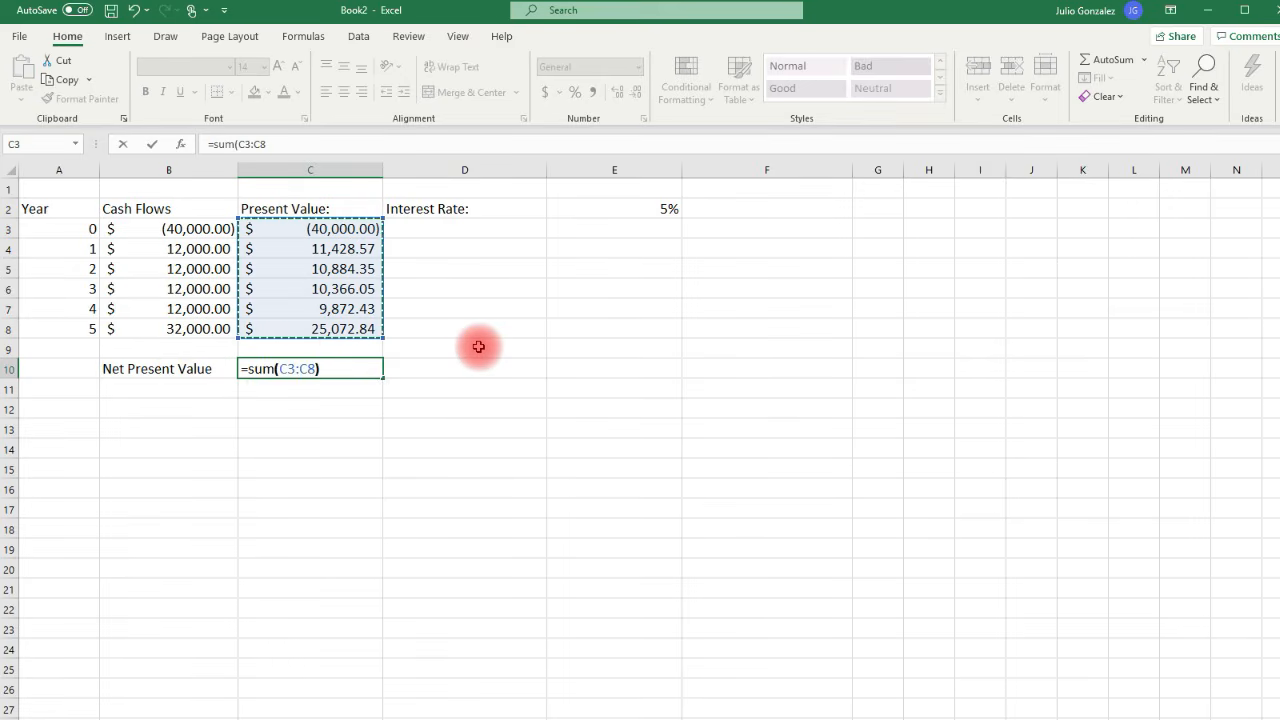
{"action": "key", "text": "Return"}
{"action": "key", "text": "Return"}
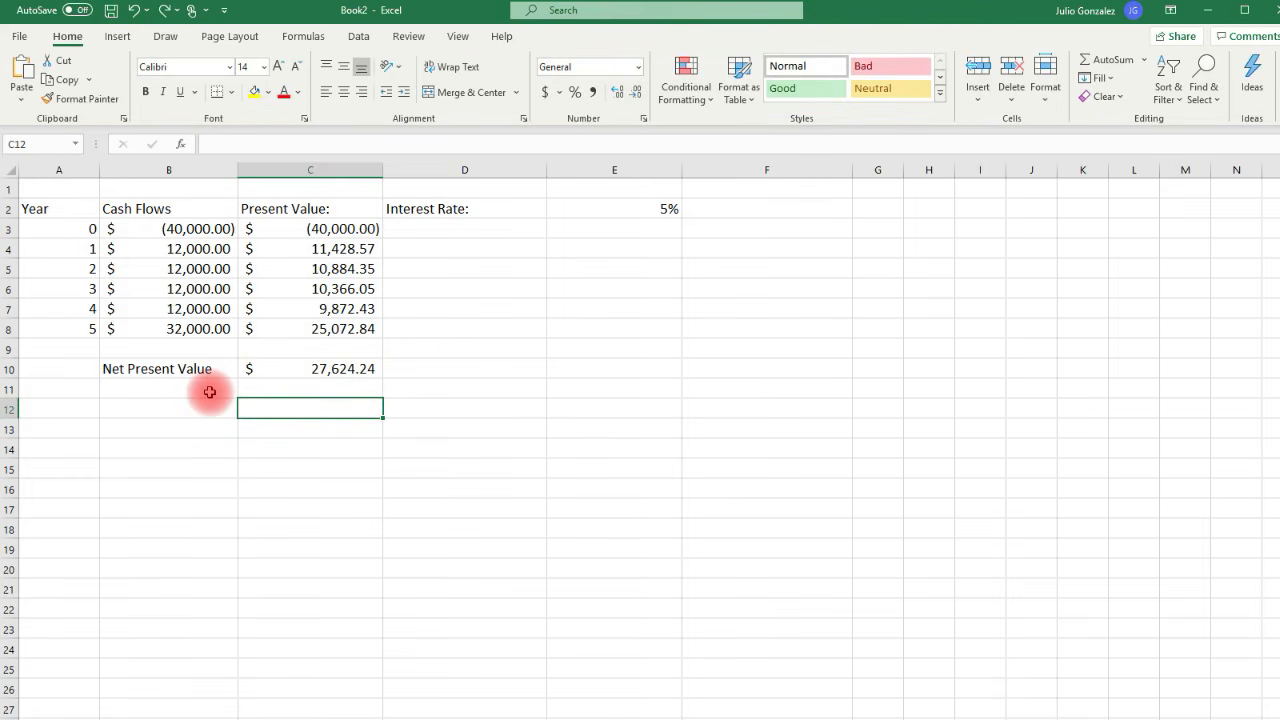
Enter the label "Profitability Index" in B11 and the formula =SUM(C4:C8)/C3 in C11
{"action": "left_click", "coordinate": [174, 390]}
{"action": "type", "text": "P"}
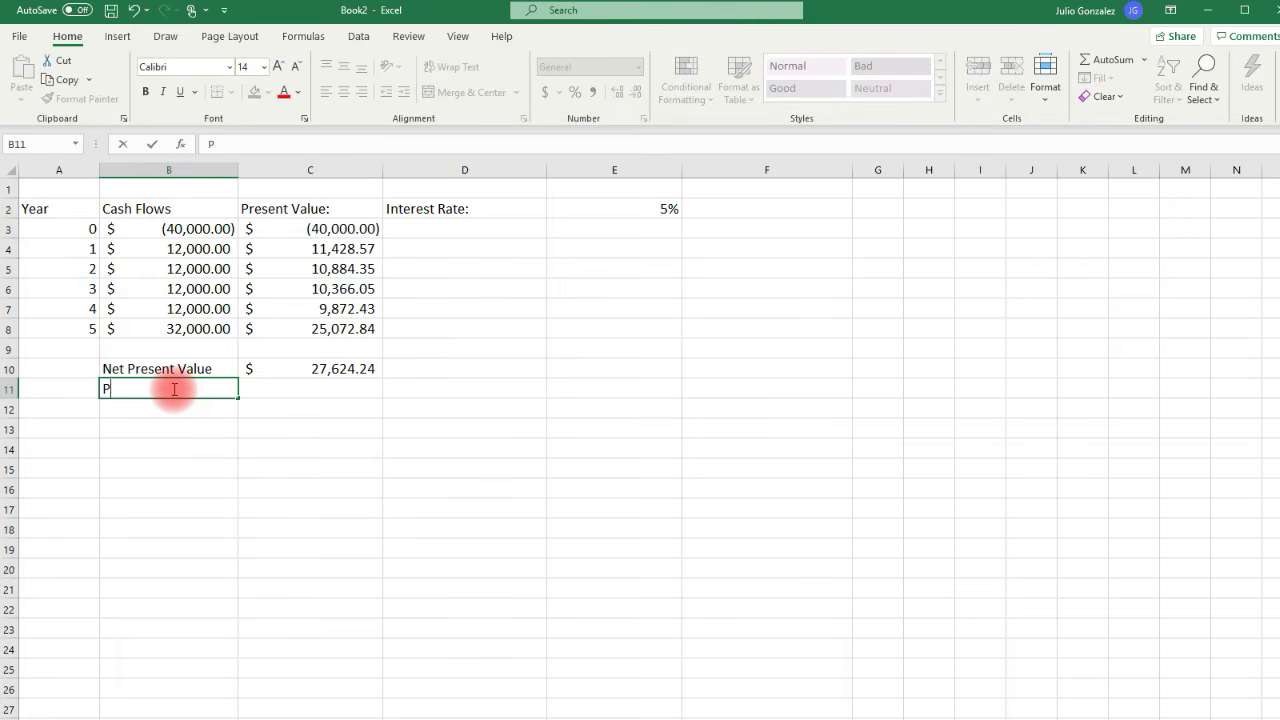
{"action": "type", "text": "rofitability Index"}
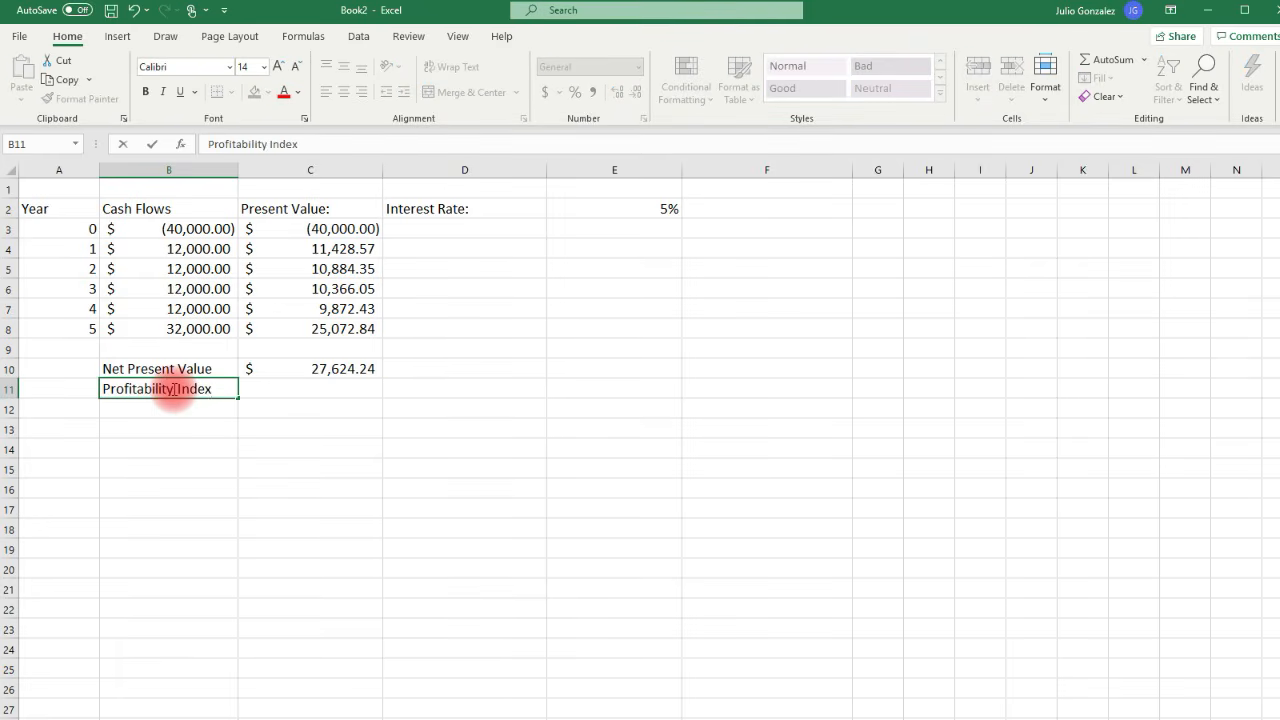
{"action": "key", "text": "Tab"}
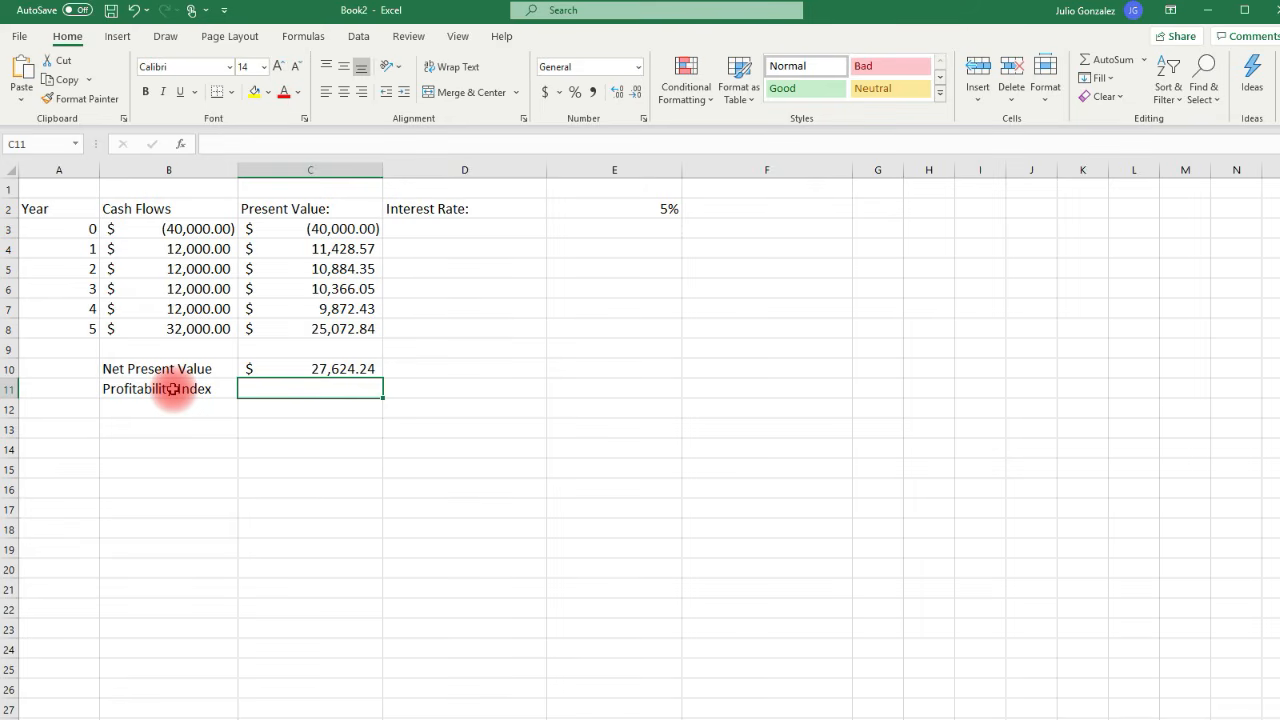
{"action": "type", "text": "="}
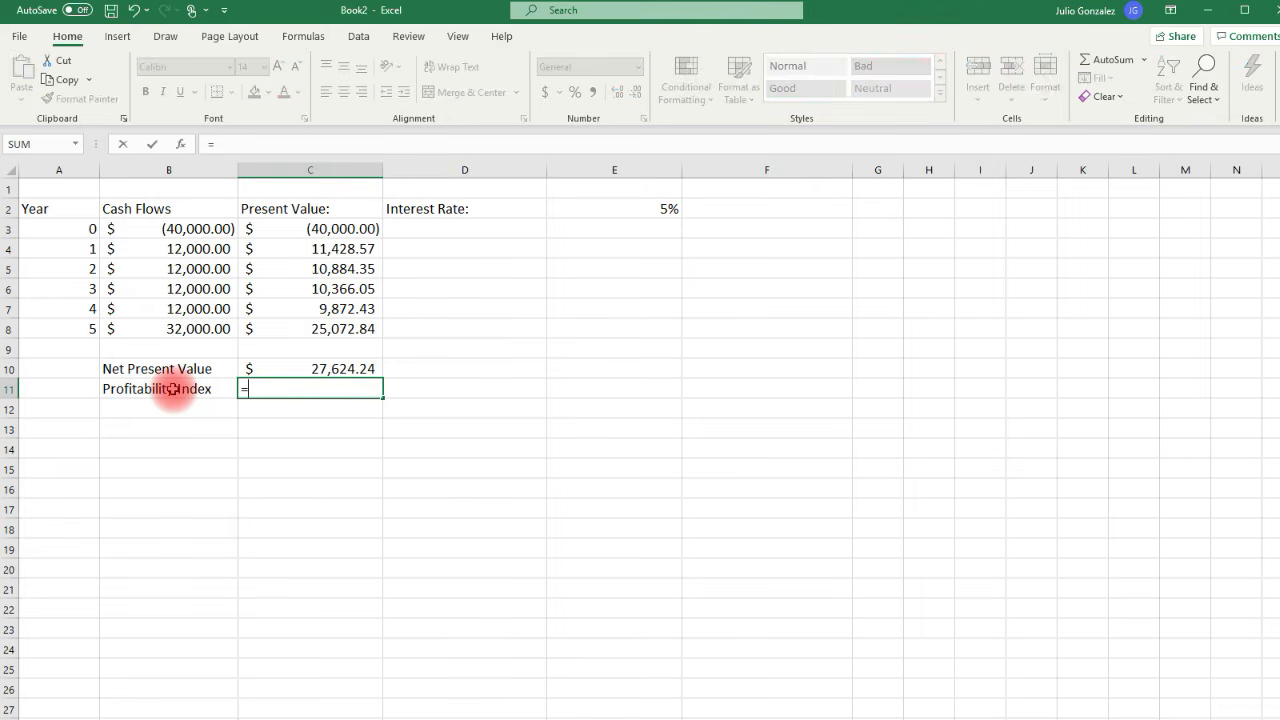
{"action": "type", "text": "sum("}
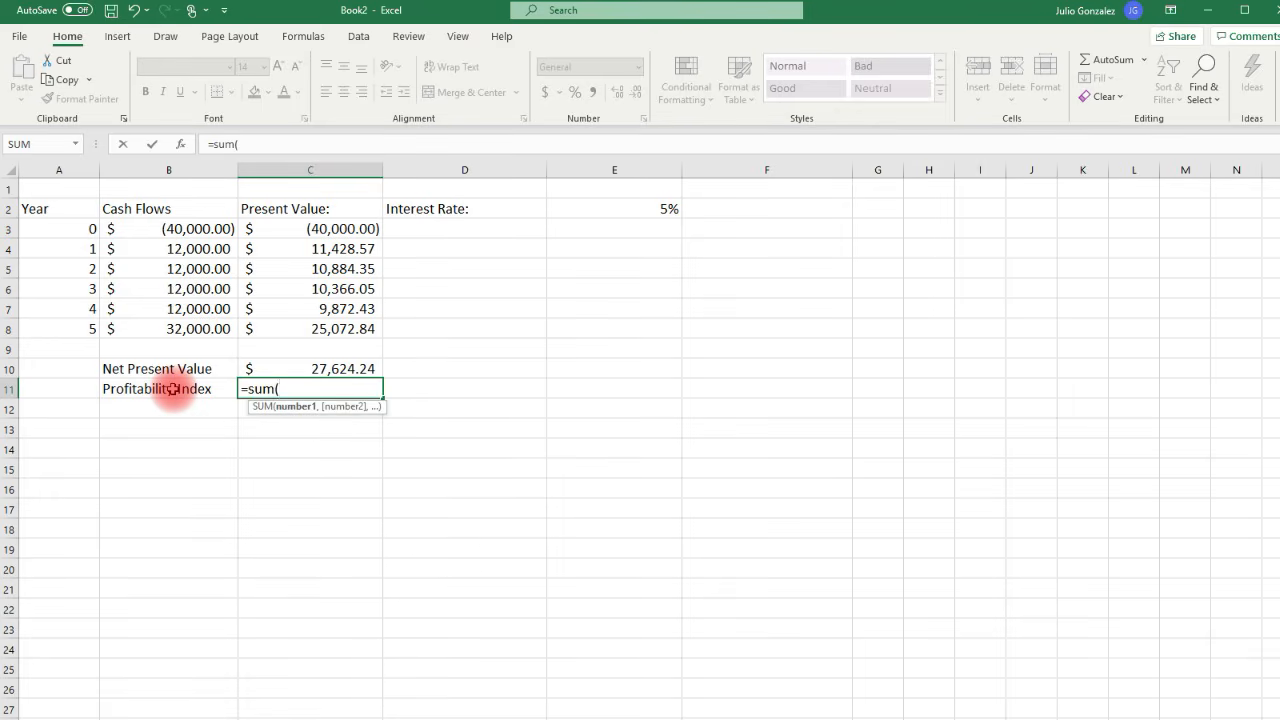
{"action": "left_click_drag", "start_coordinate": [299, 252], "coordinate": [309, 333]}
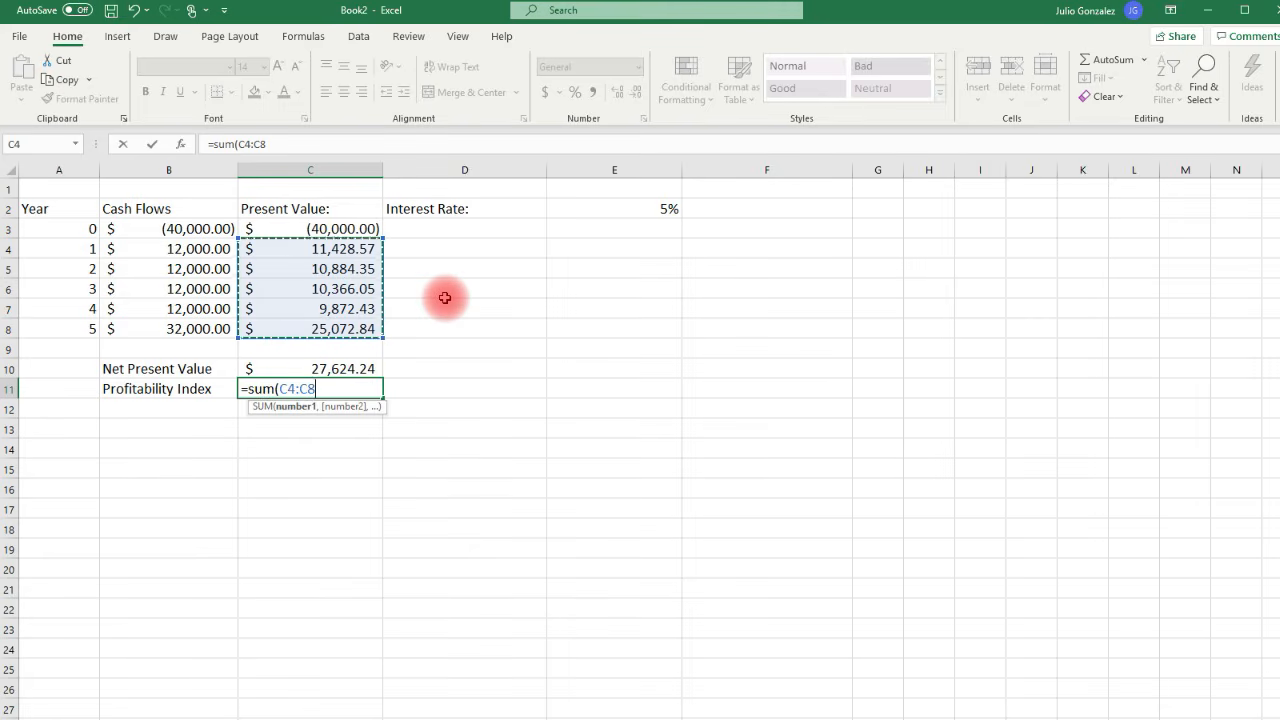
{"action": "type", "text": ")/"}
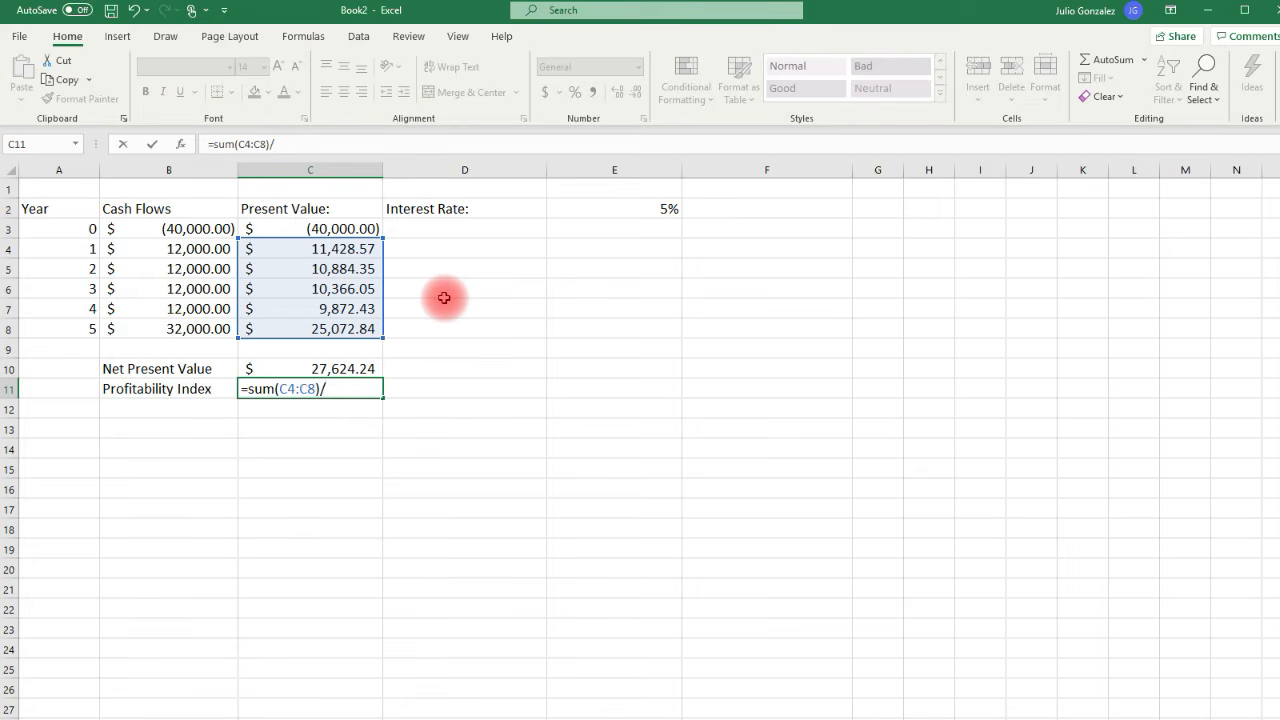
{"action": "type", "text": "C3"}
{"action": "key", "text": "Return"}
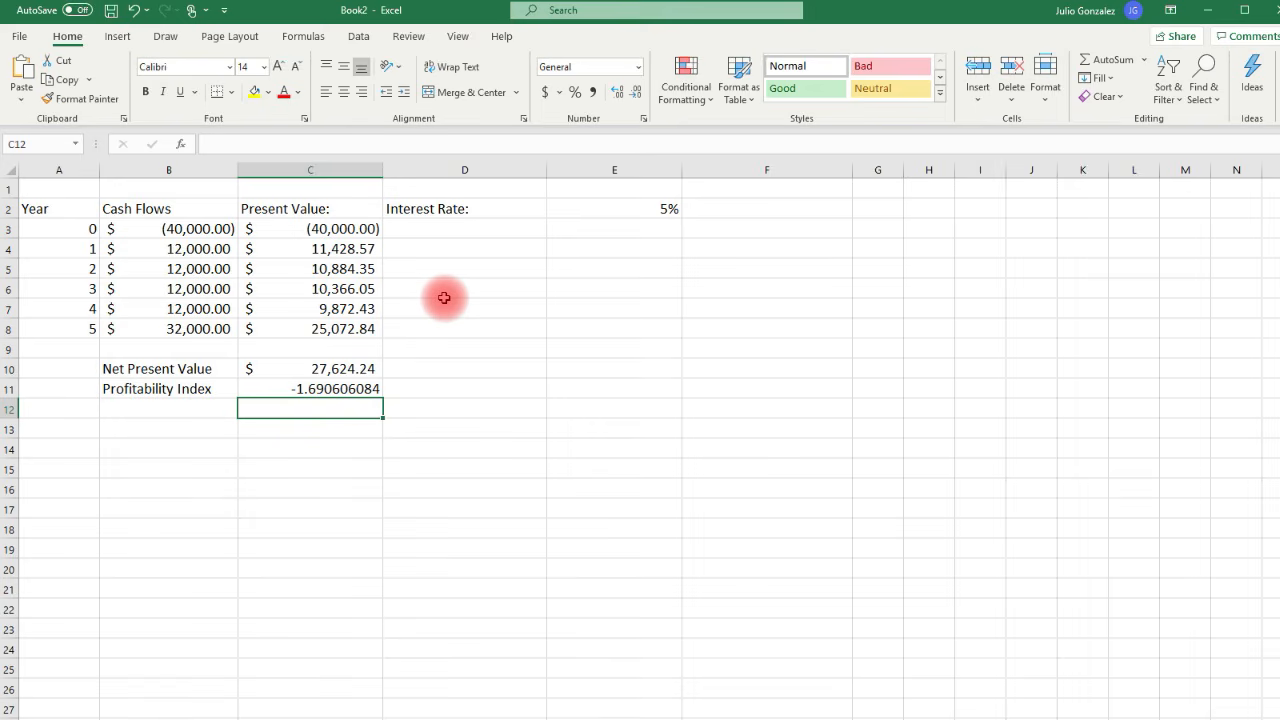
Negate the divisor in the profitability index formula in C11, making it =SUM(C4:C8)/-C3
{"action": "left_click", "coordinate": [323, 229]}
{"action": "left_click", "coordinate": [330, 392]}
{"action": "double_click", "coordinate": [314, 391]}
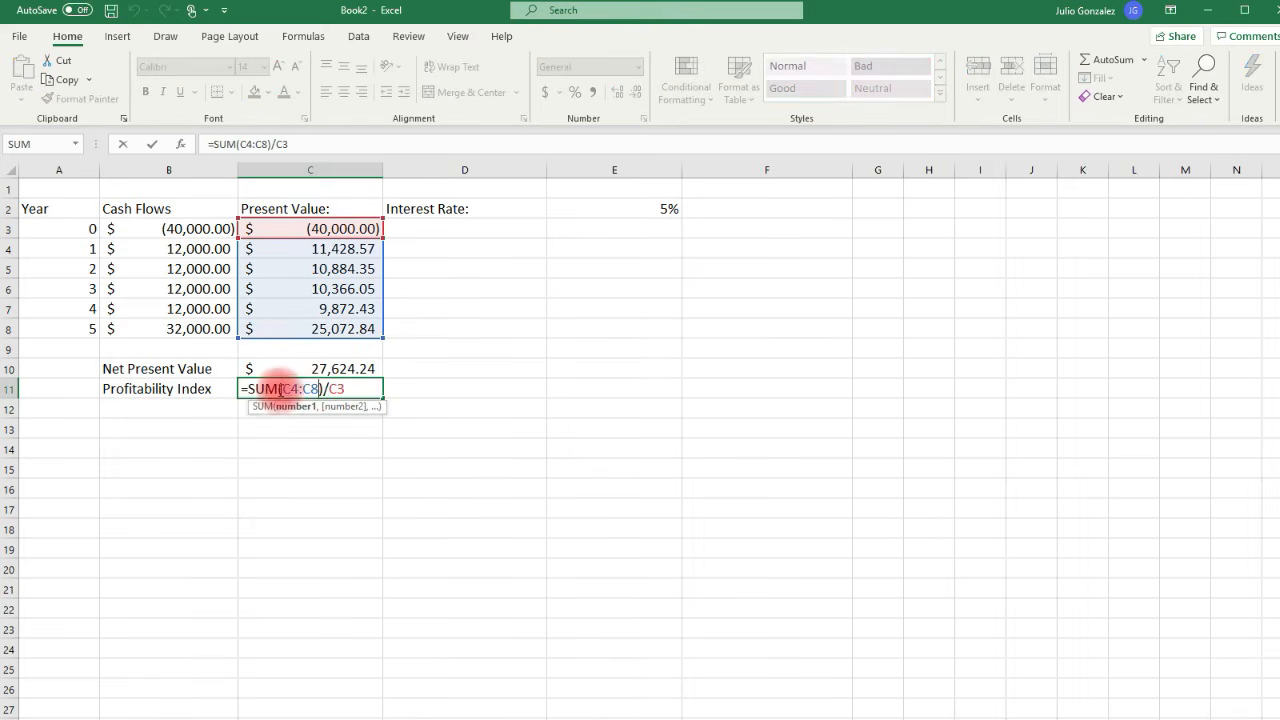
{"action": "double_click", "coordinate": [340, 391]}
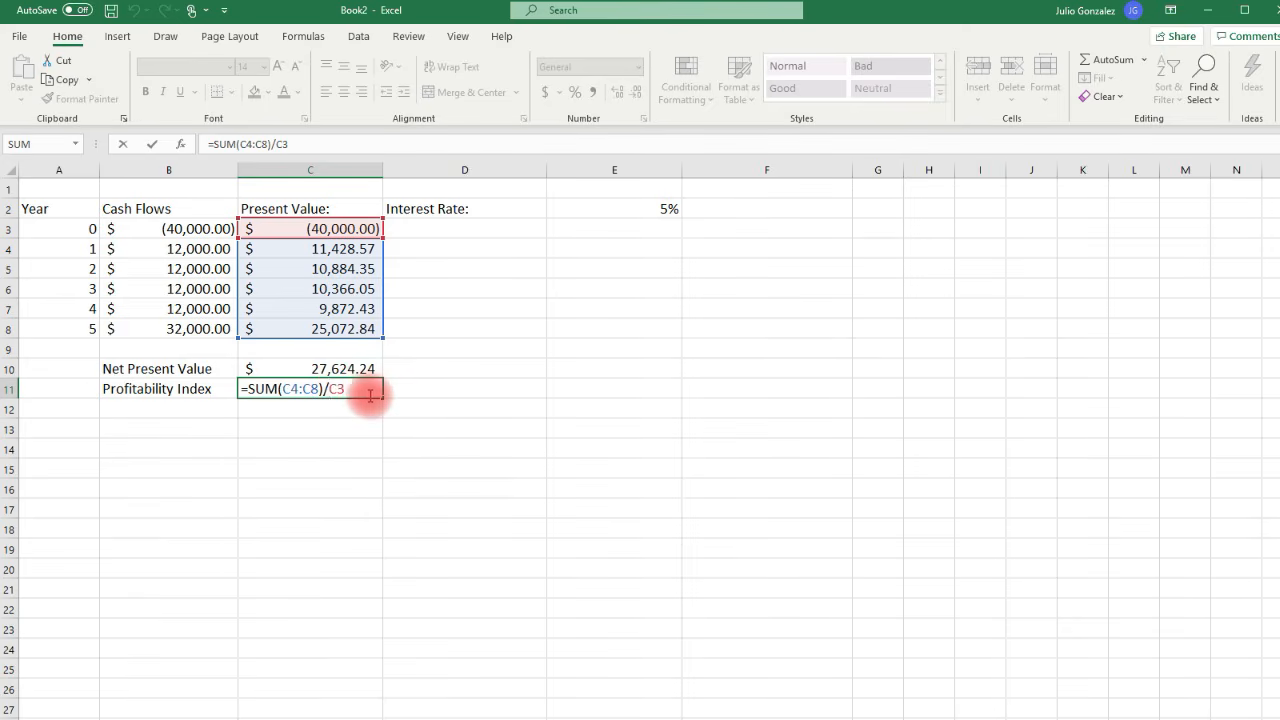
{"action": "key", "text": "Return"}
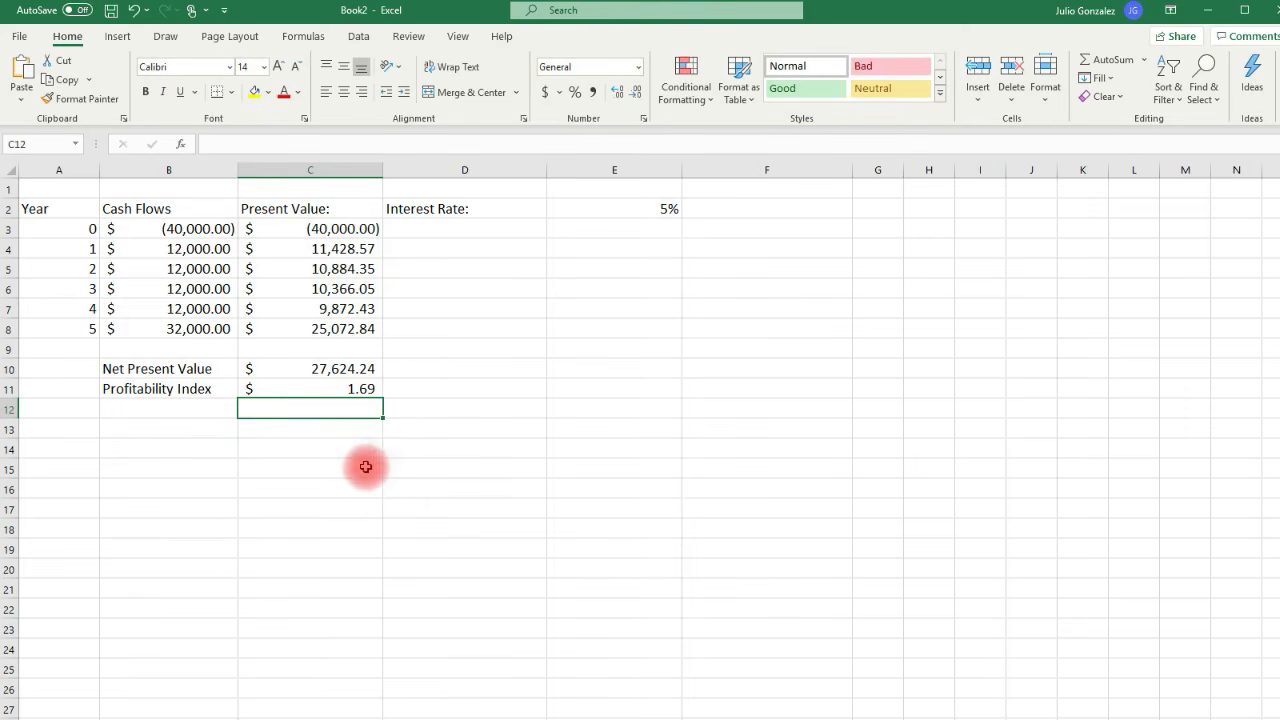
{"action": "left_click", "coordinate": [339, 389]}
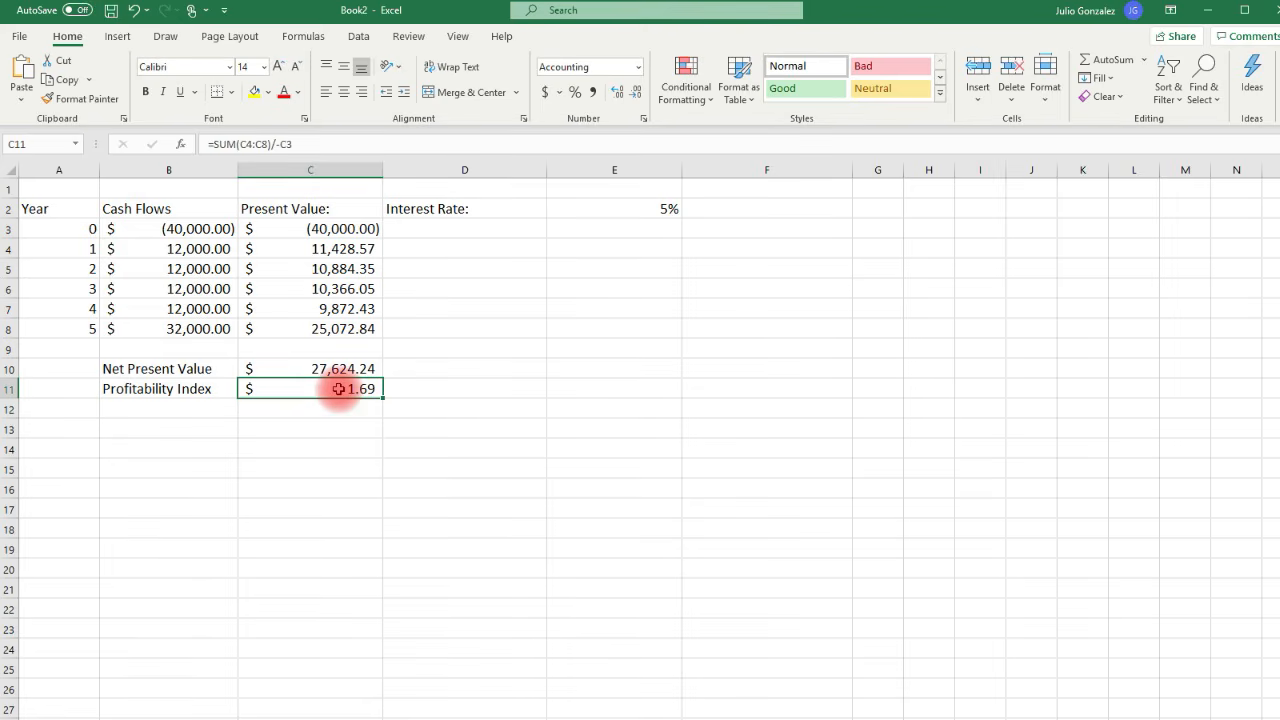
{"action": "left_click", "coordinate": [354, 411]}
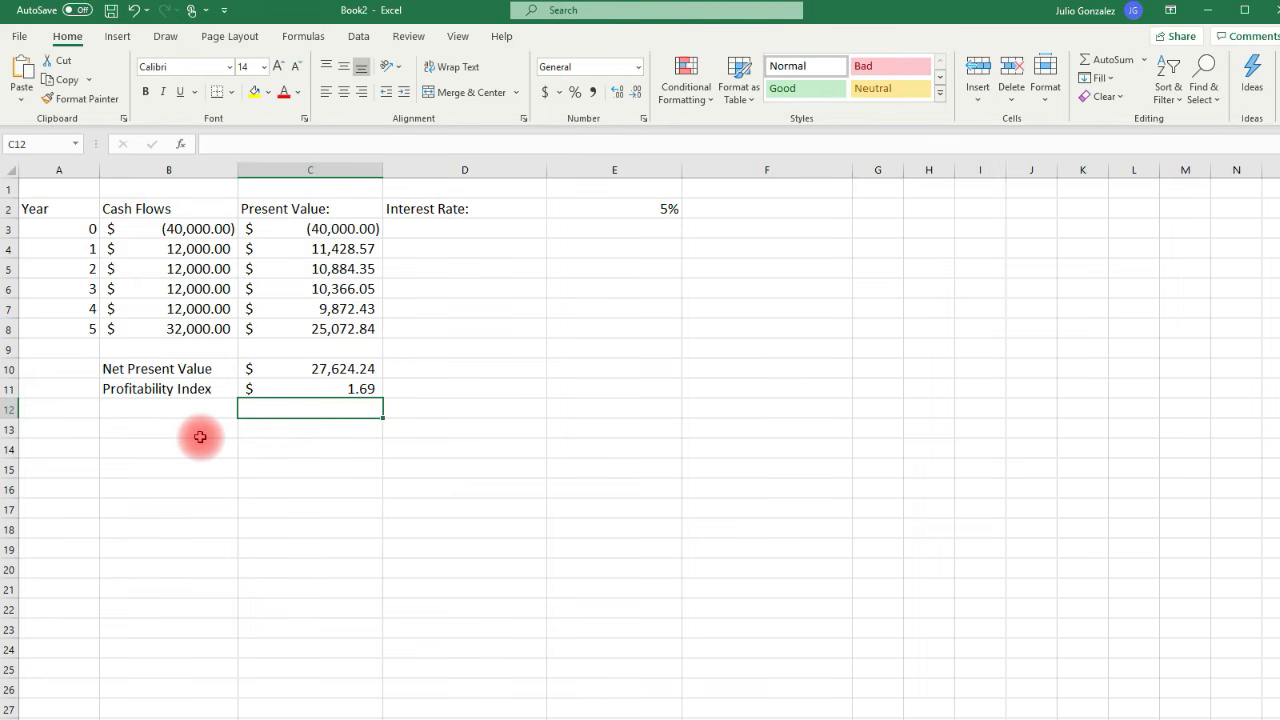
Enter the label "Internal Rate of Return:" in B13 and widen column B to fit it
{"action": "left_click", "coordinate": [169, 432]}
{"action": "type", "text": "I"}
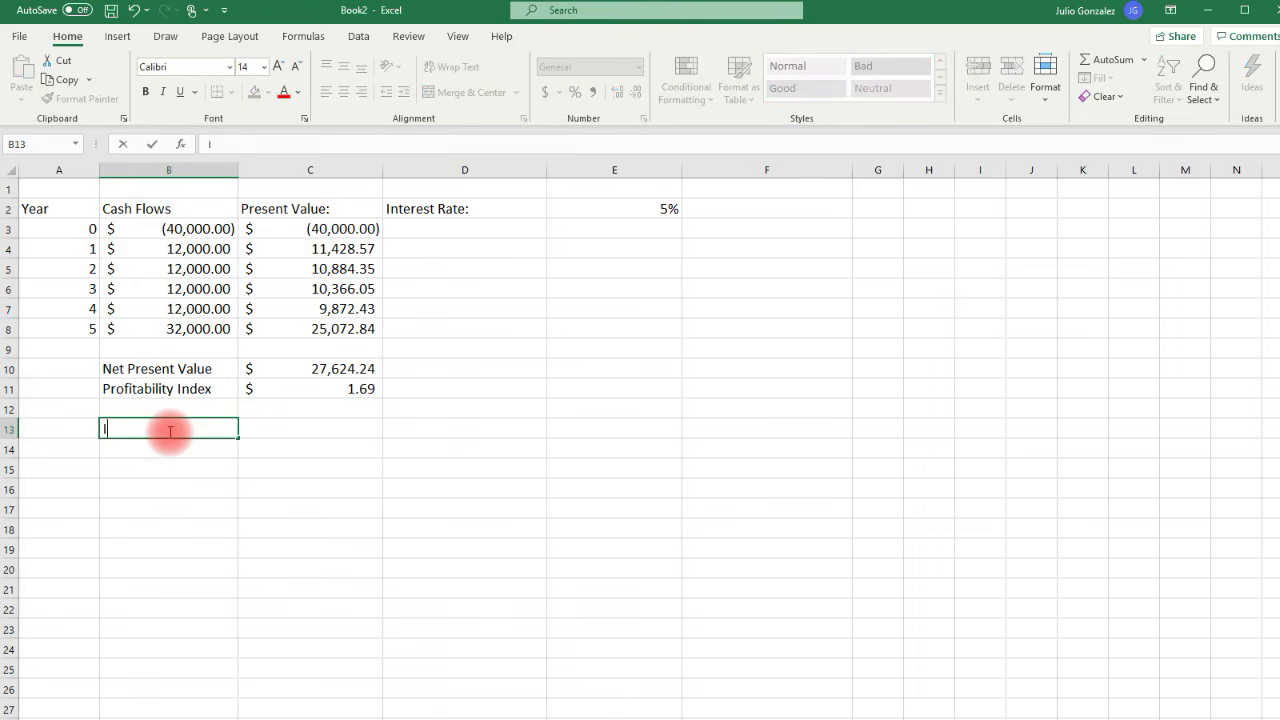
{"action": "type", "text": "nternal Rate of Return"}
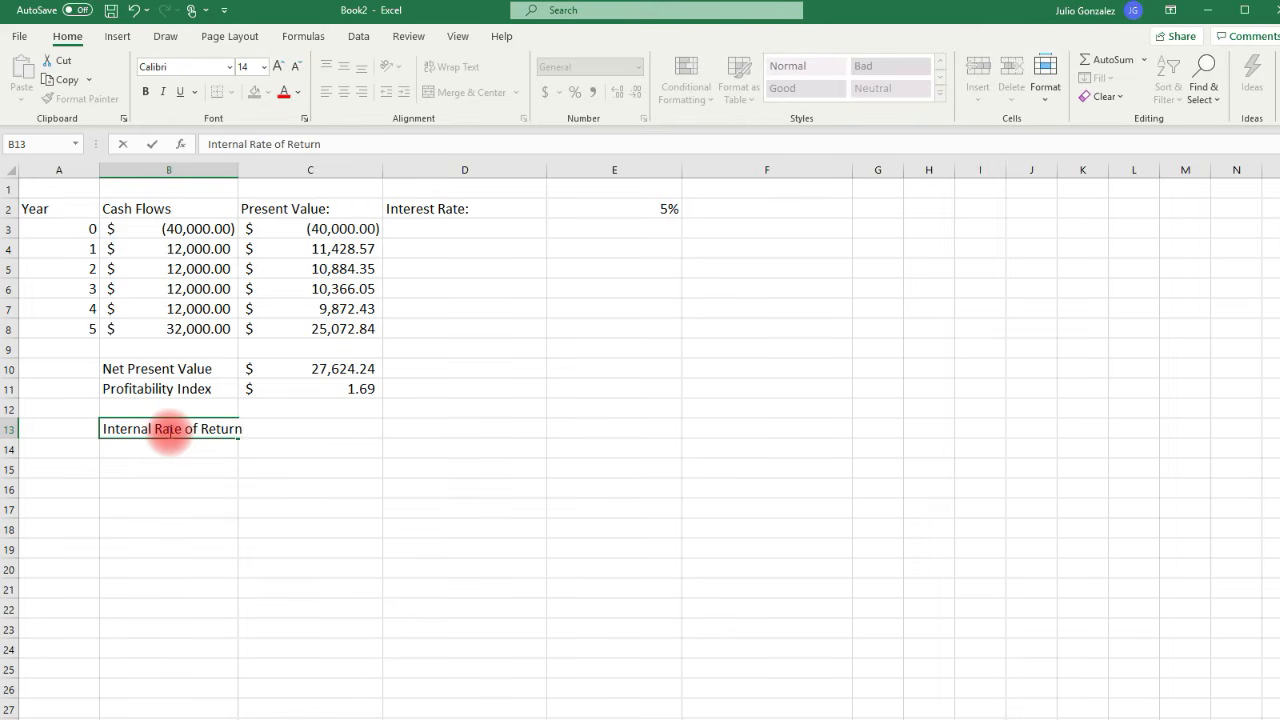
{"action": "type", "text": ":"}
{"action": "key", "text": "Return"}
{"action": "left_click_drag", "start_coordinate": [238, 170], "coordinate": [254, 171]}
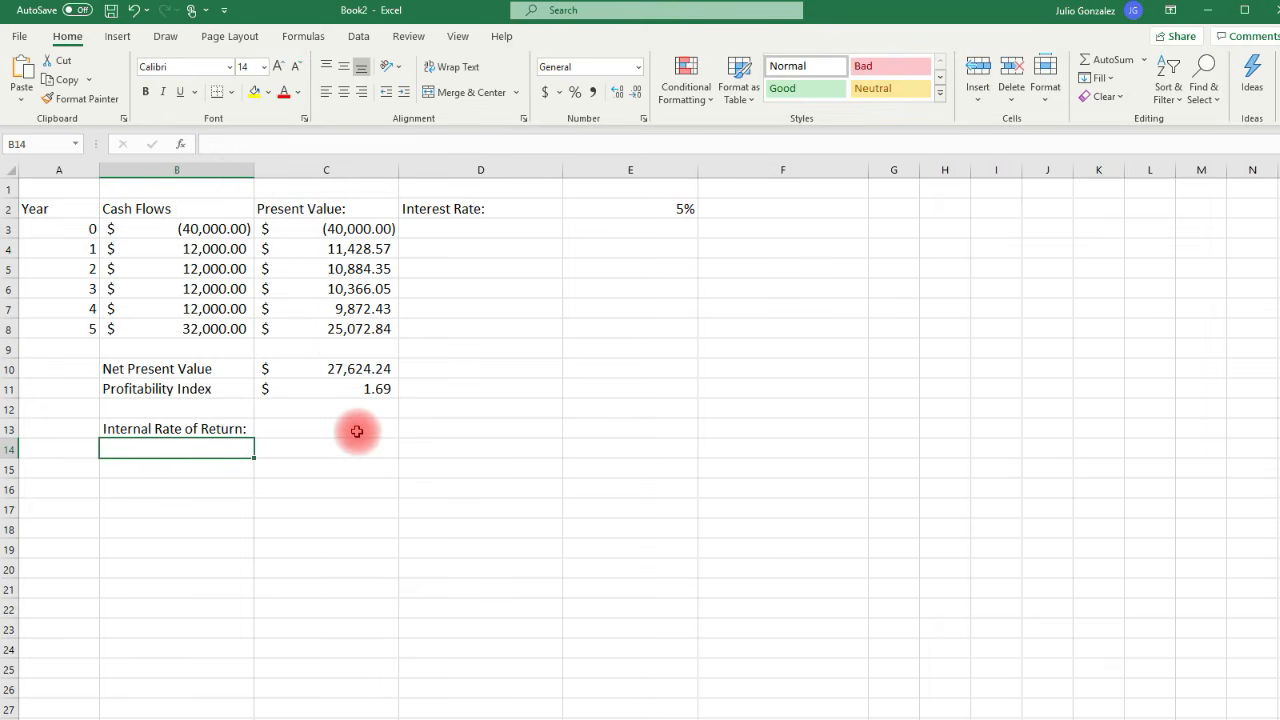
Set the interest rate in E2 to 6% and check the net present value in C10
{"action": "left_click", "coordinate": [346, 429]}
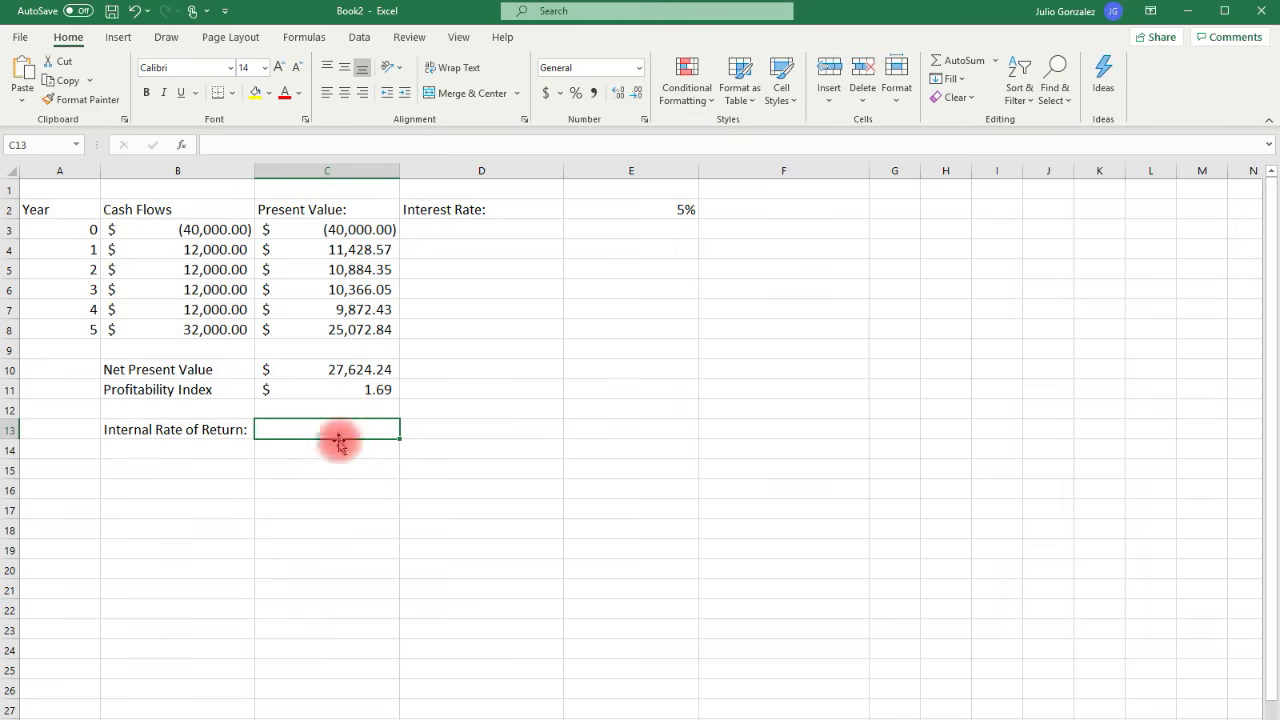
{"action": "left_click", "coordinate": [343, 371]}
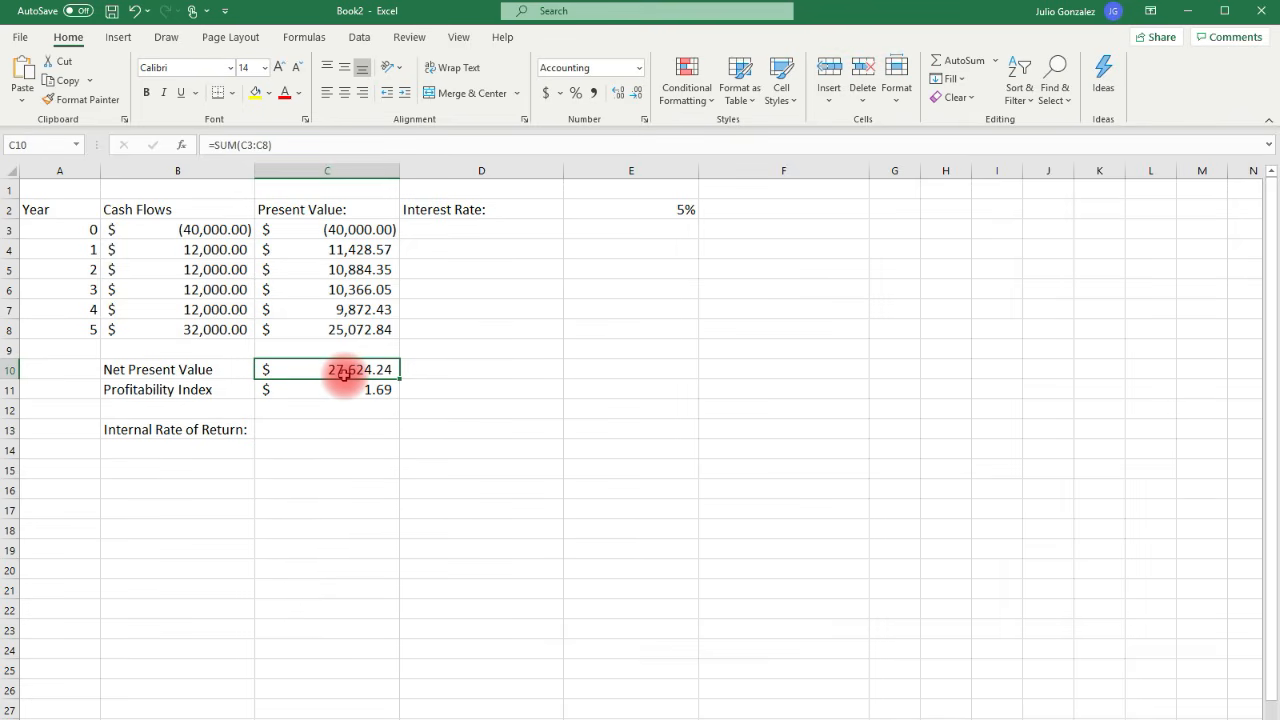
{"action": "left_click", "coordinate": [648, 207]}
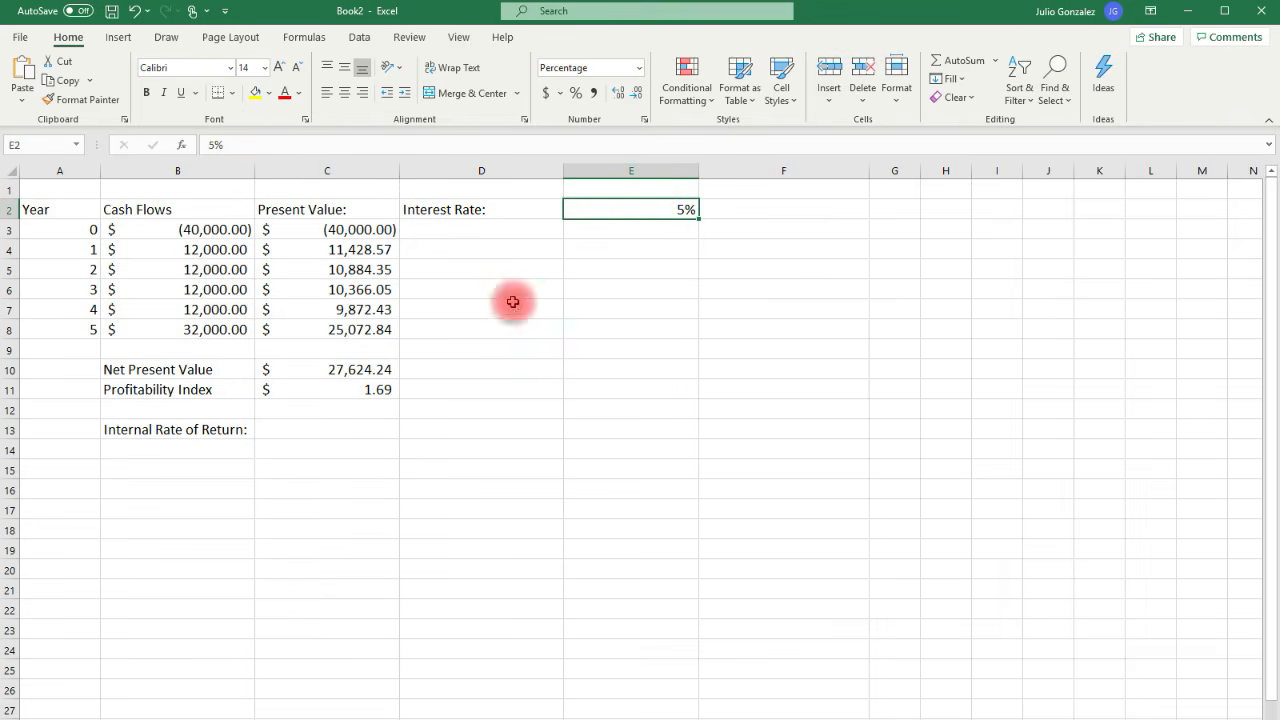
{"action": "left_click", "coordinate": [345, 372]}
{"action": "left_click", "coordinate": [668, 213]}
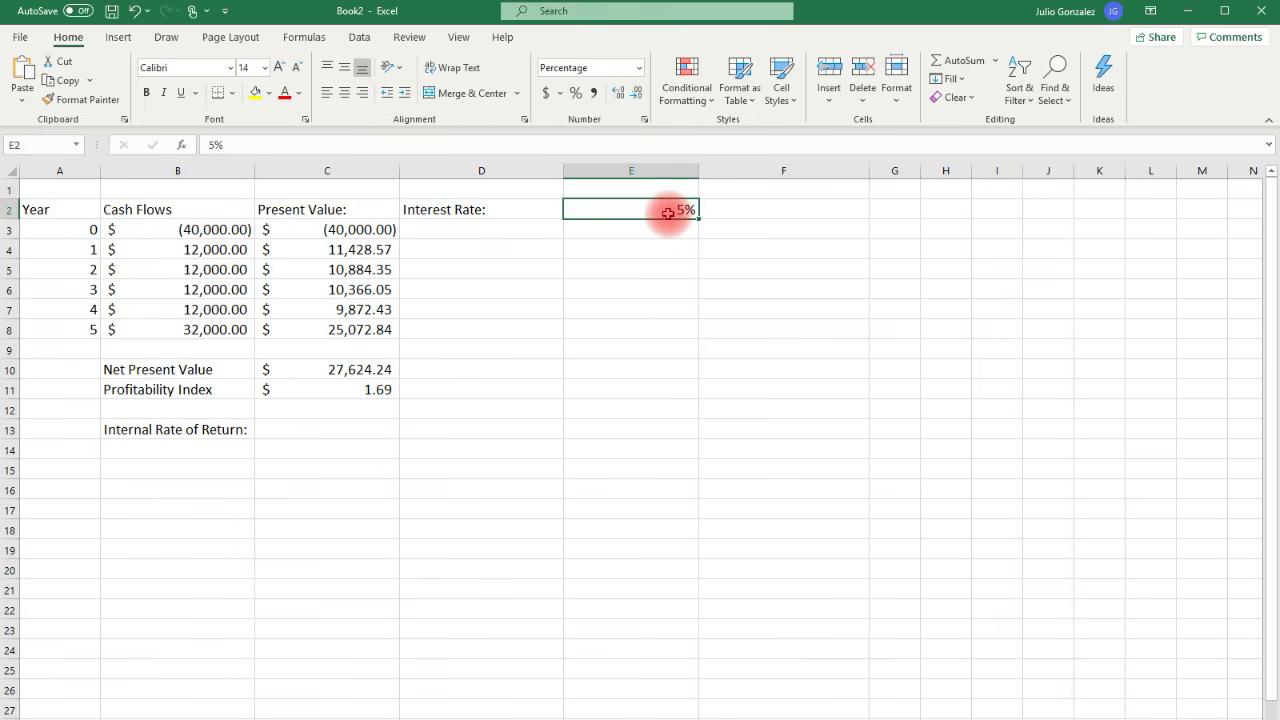
{"action": "type", "text": "6"}
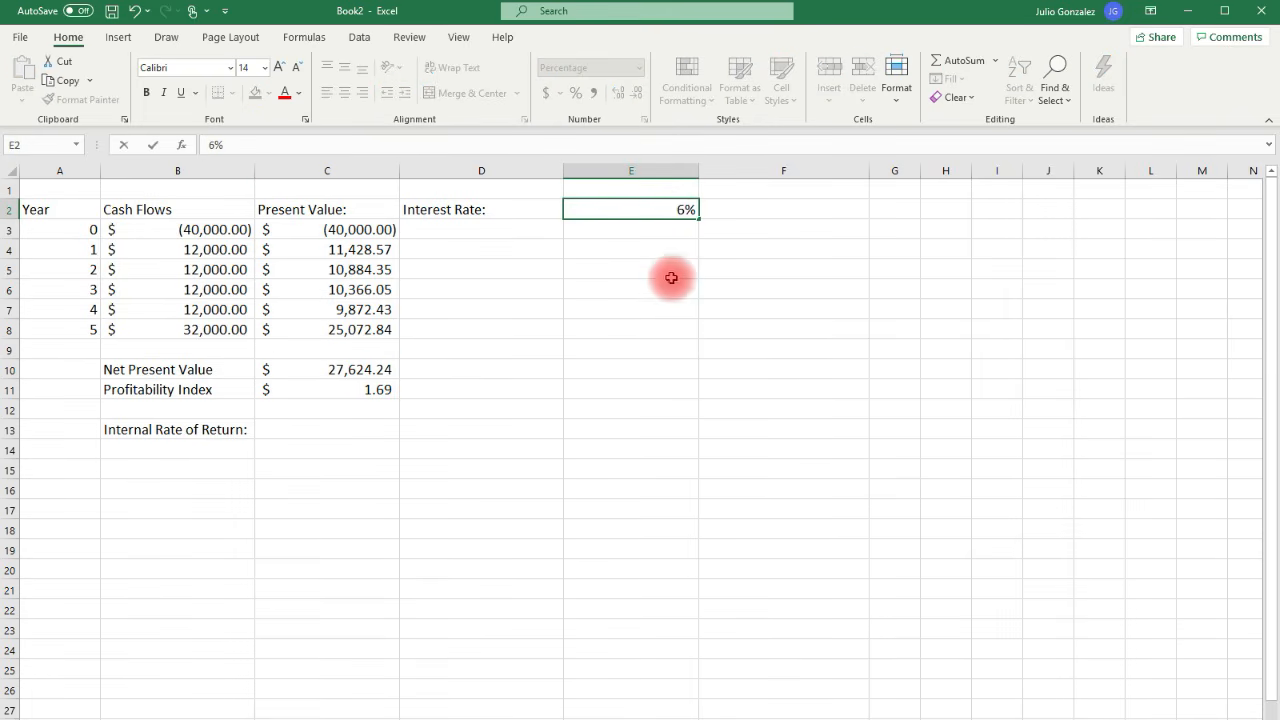
{"action": "left_click_drag", "start_coordinate": [670, 272], "coordinate": [668, 288]}
{"action": "left_click", "coordinate": [381, 369]}
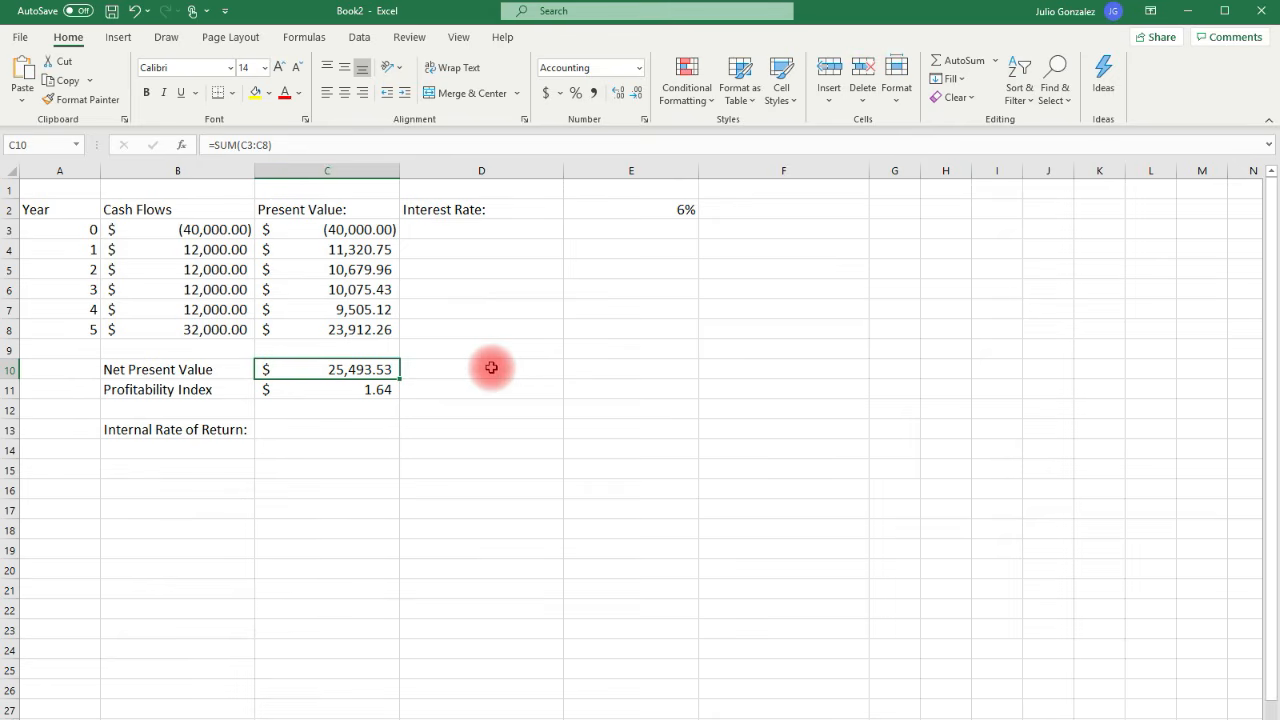
Try interest rates of 9% and then 12% in E2, checking the net present value in C10
{"action": "left_click", "coordinate": [672, 212]}
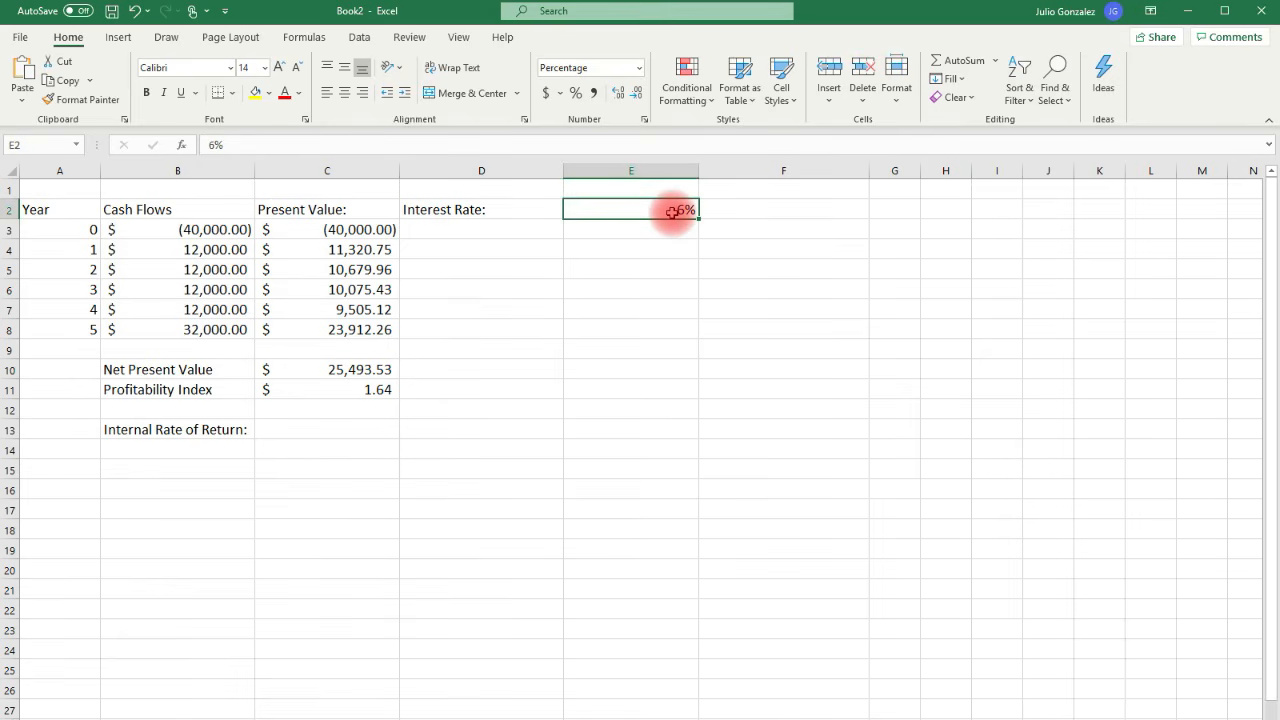
{"action": "type", "text": "9"}
{"action": "left_click", "coordinate": [674, 272]}
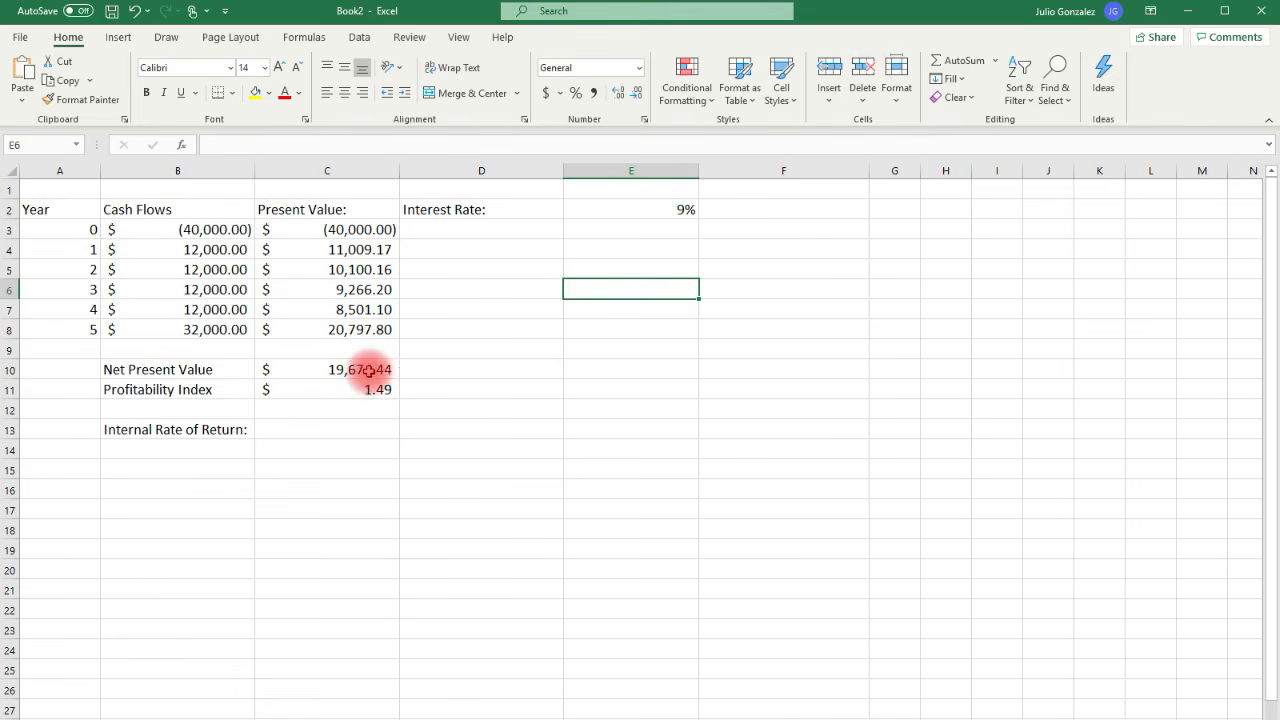
{"action": "left_click", "coordinate": [371, 370]}
{"action": "left_click", "coordinate": [660, 209]}
{"action": "type", "text": "12"}
{"action": "left_click", "coordinate": [666, 287]}
Raise the trial interest rate in E2 to 15% and then 18%, and check the net present value in C10
{"action": "left_click", "coordinate": [651, 209]}
{"action": "type", "text": "15"}
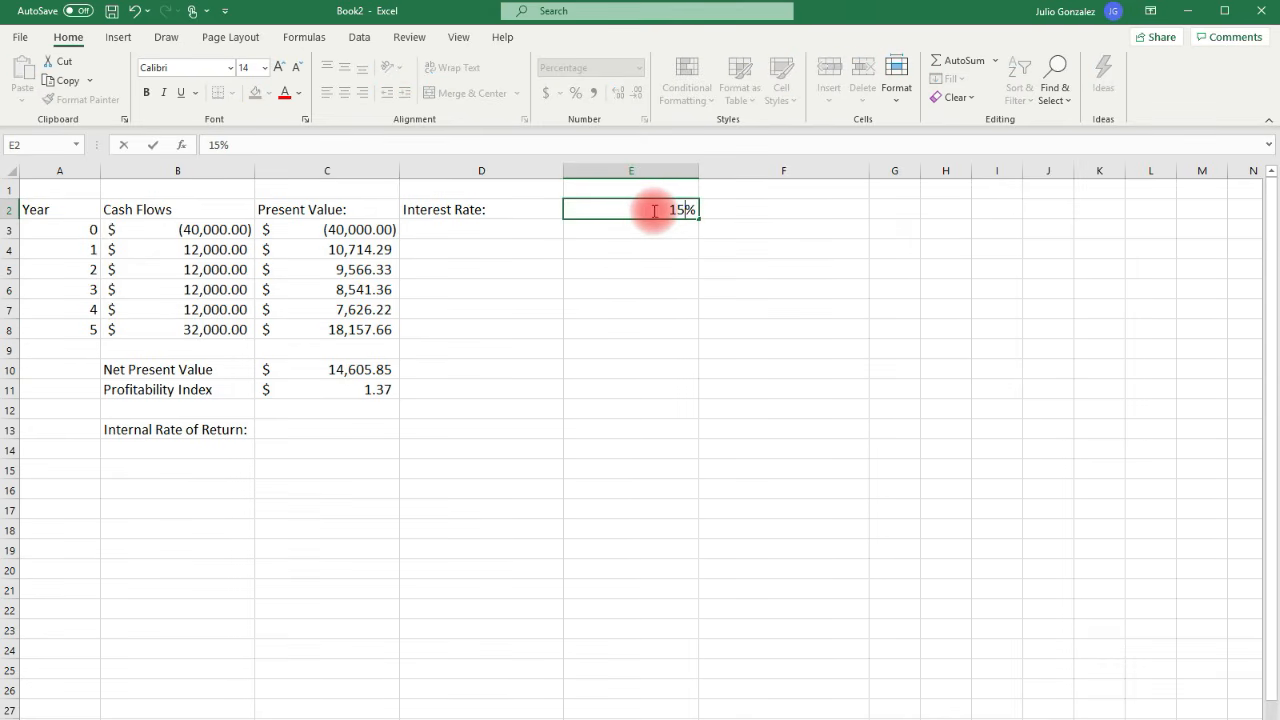
{"action": "left_click", "coordinate": [653, 226]}
{"action": "left_click", "coordinate": [664, 208]}
{"action": "type", "text": "18"}
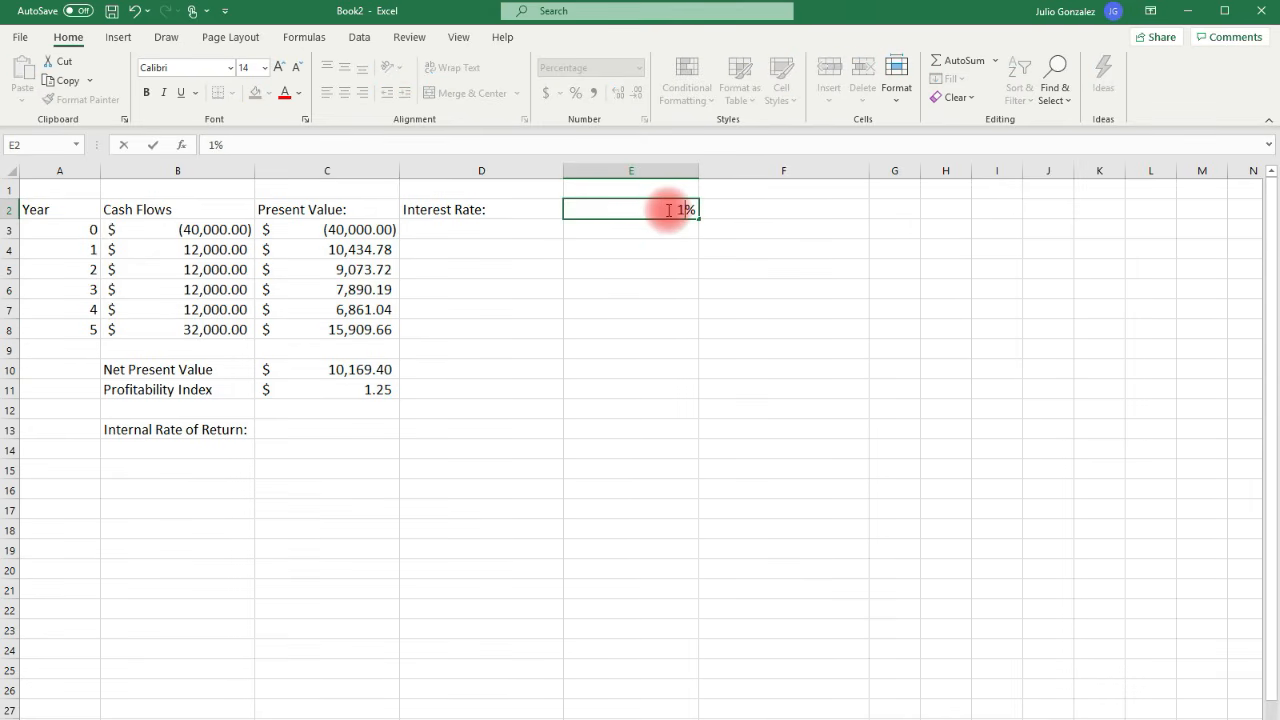
{"action": "left_click", "coordinate": [656, 289]}
{"action": "left_click", "coordinate": [331, 370]}
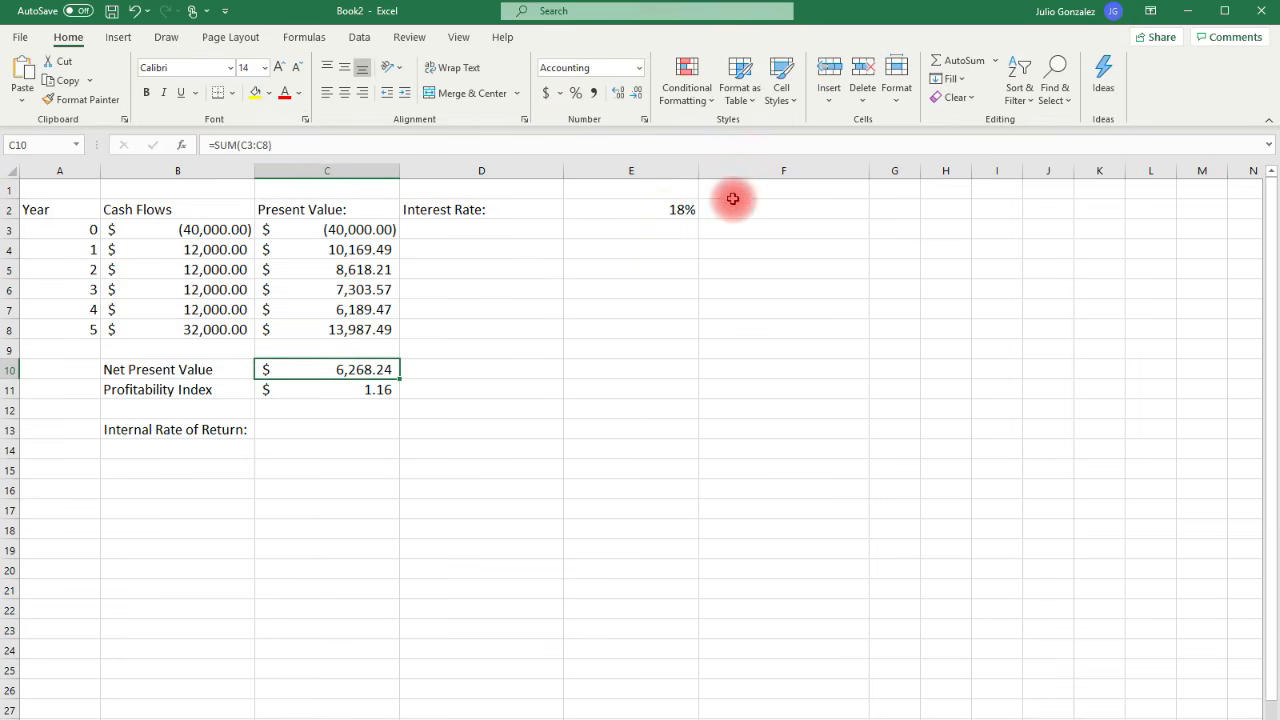
Test interest rates of 21% and then 23% in E2 to bring the net present value closer to zero
{"action": "left_click", "coordinate": [663, 214]}
{"action": "type", "text": "21"}
{"action": "left_click", "coordinate": [664, 286]}
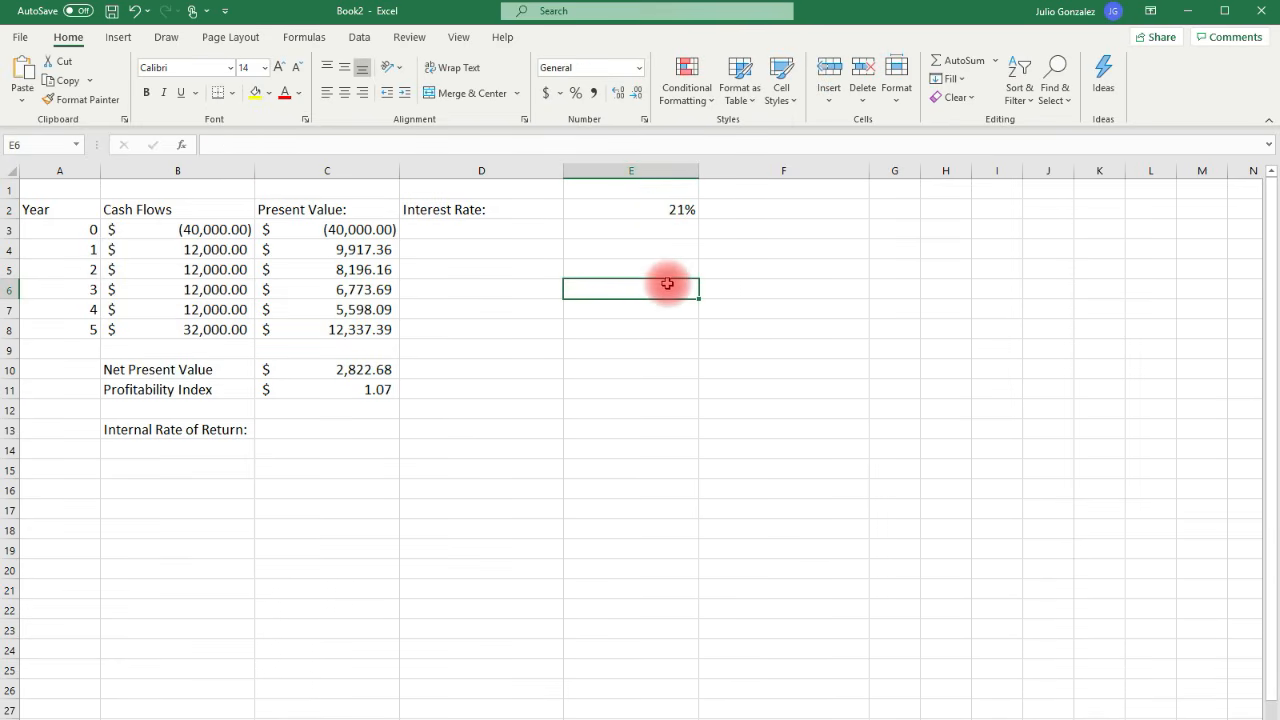
{"action": "left_click", "coordinate": [330, 371]}
{"action": "left_click", "coordinate": [639, 208]}
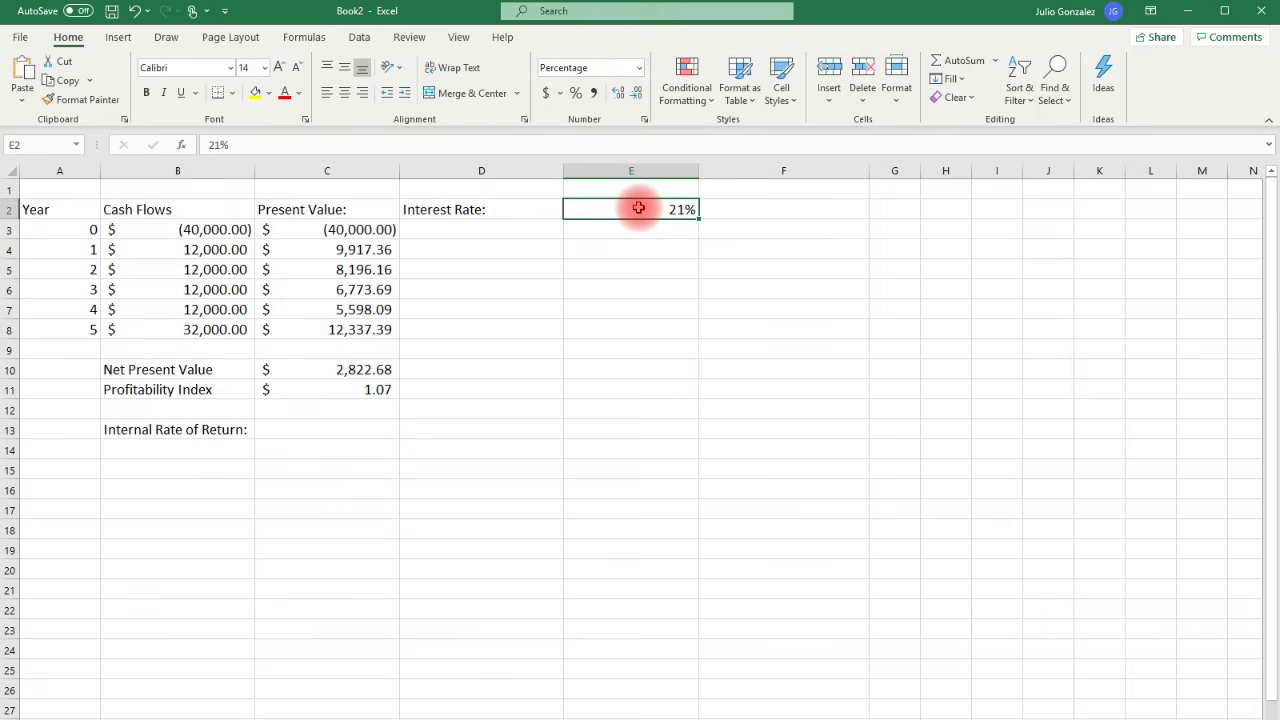
{"action": "type", "text": "23"}
{"action": "left_click", "coordinate": [651, 251]}
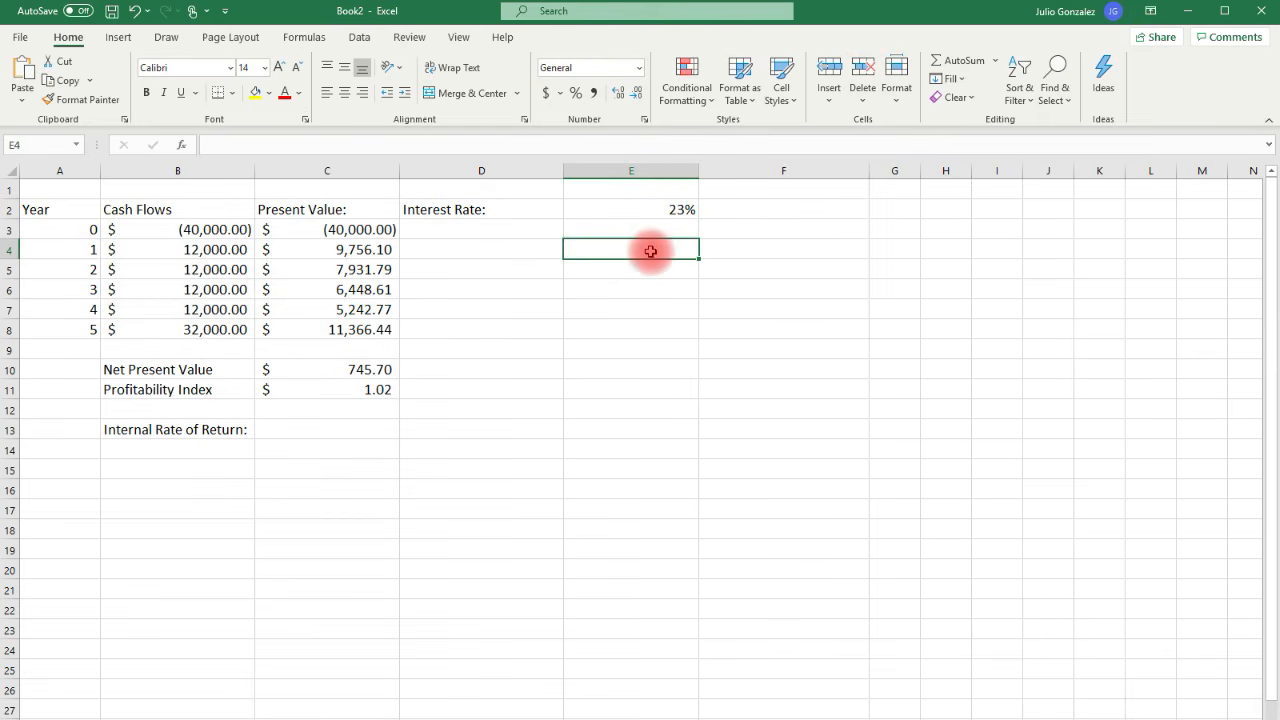
Change the trial interest rate in E2 to 24% and then 23.5% to bracket a zero net present value
{"action": "left_click", "coordinate": [668, 211]}
{"action": "type", "text": "24"}
{"action": "left_click", "coordinate": [659, 264]}
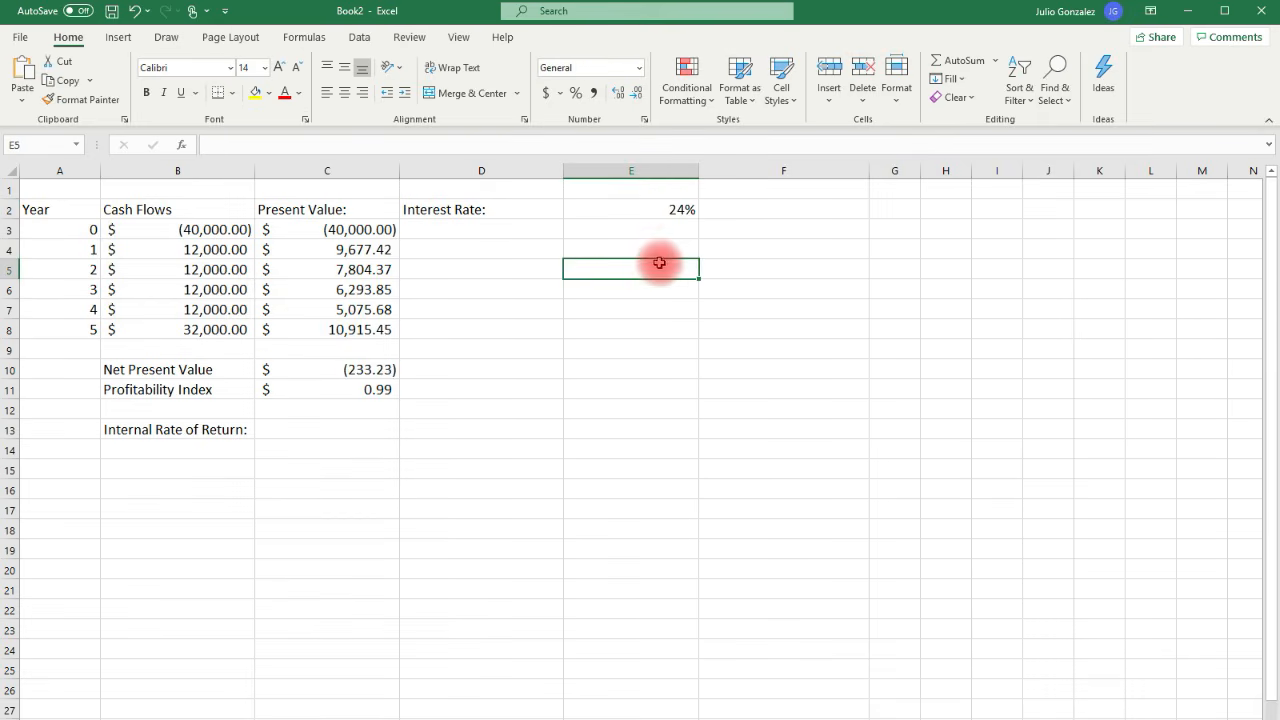
{"action": "left_click", "coordinate": [686, 209]}
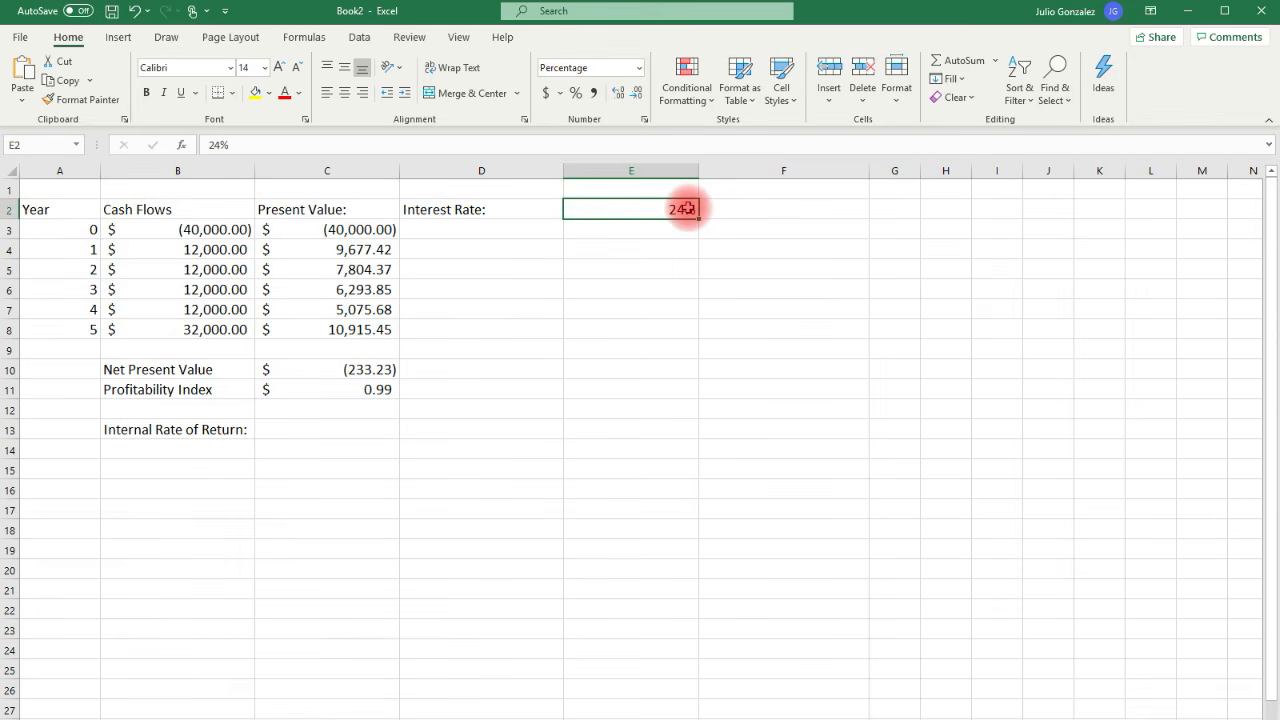
{"action": "type", "text": "23.5"}
{"action": "key", "text": "Return"}
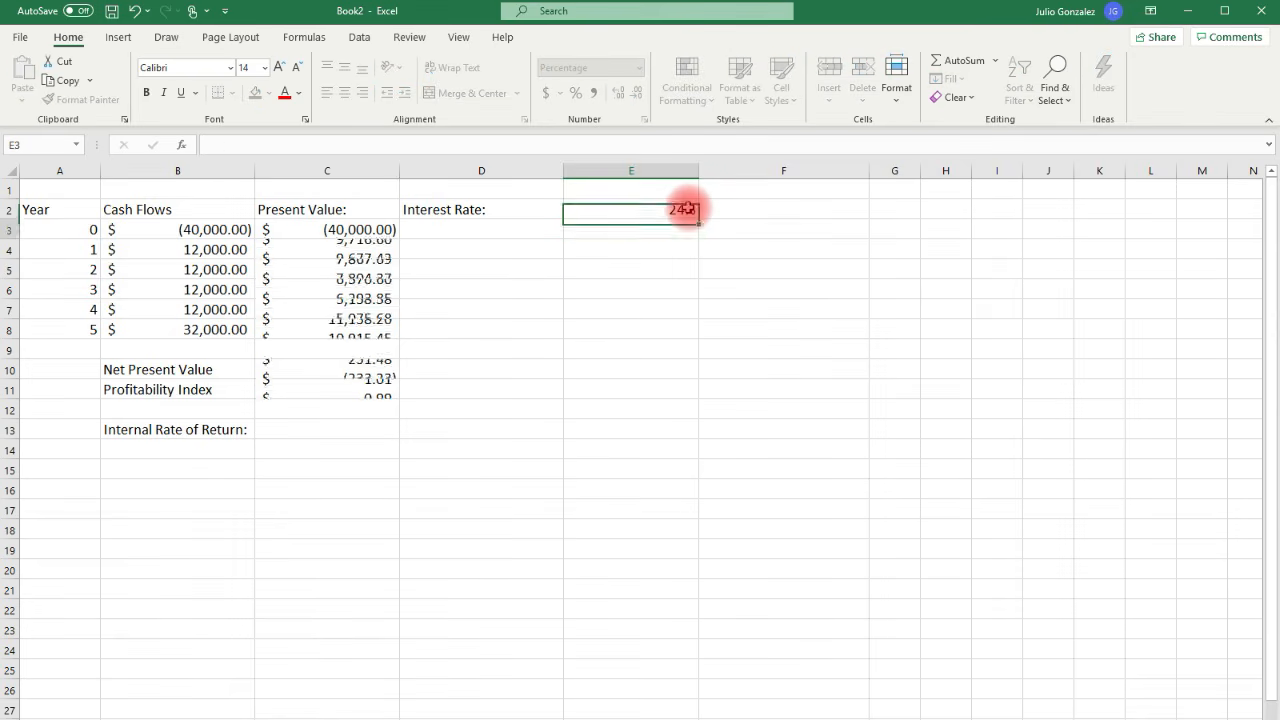
Narrow the trial interest rate in E2 by testing 23.7% and then 23.8%
{"action": "left_click", "coordinate": [686, 209]}
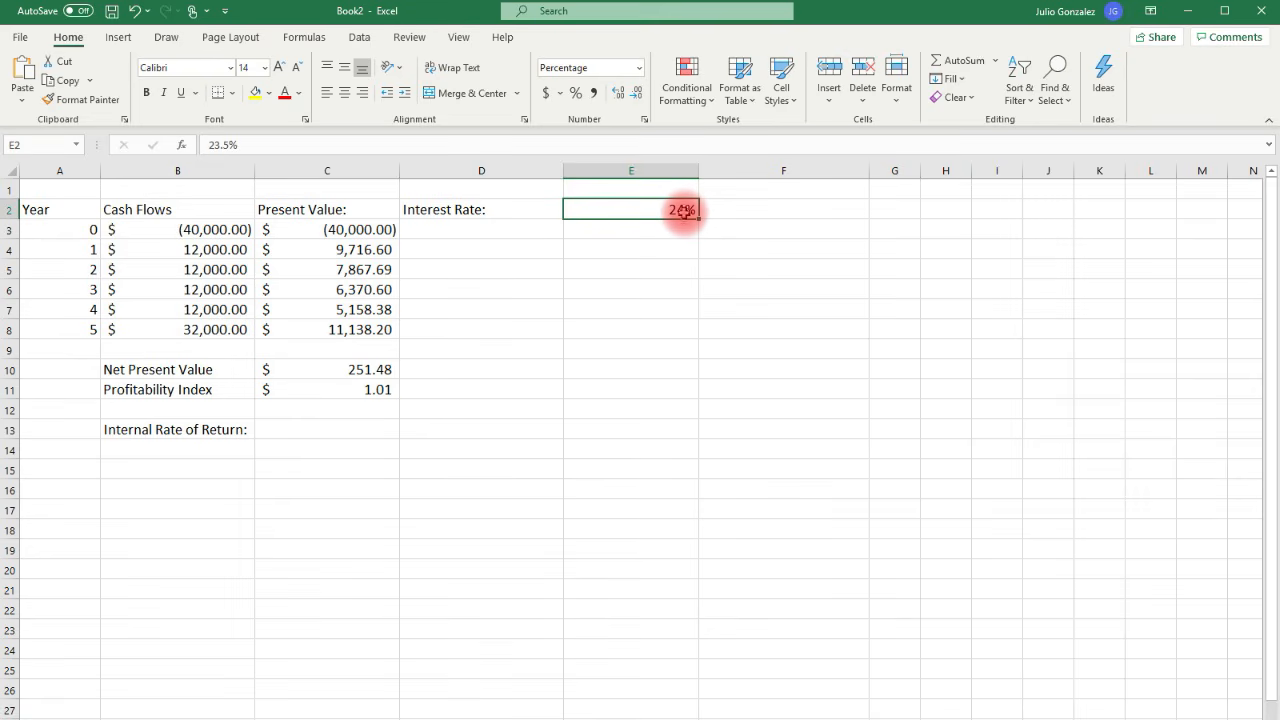
{"action": "type", "text": "23.7"}
{"action": "key", "text": "Return"}
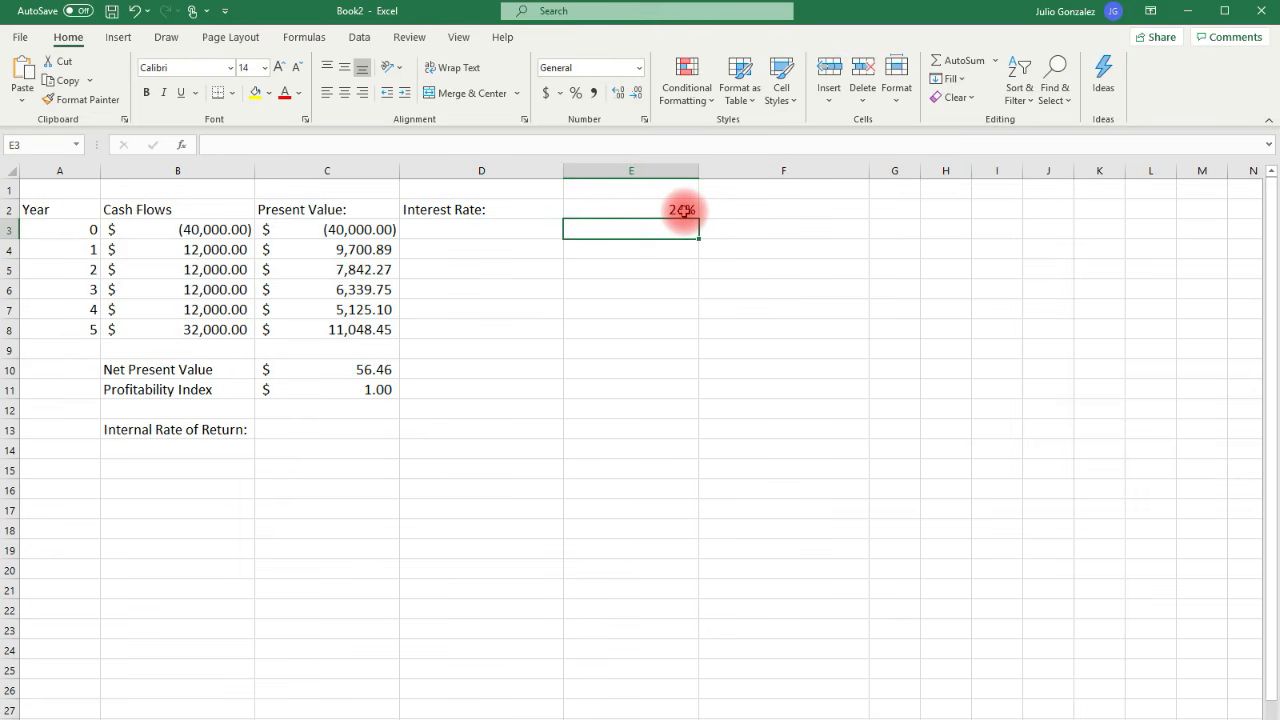
{"action": "left_click", "coordinate": [684, 210]}
{"action": "type", "text": "23.8"}
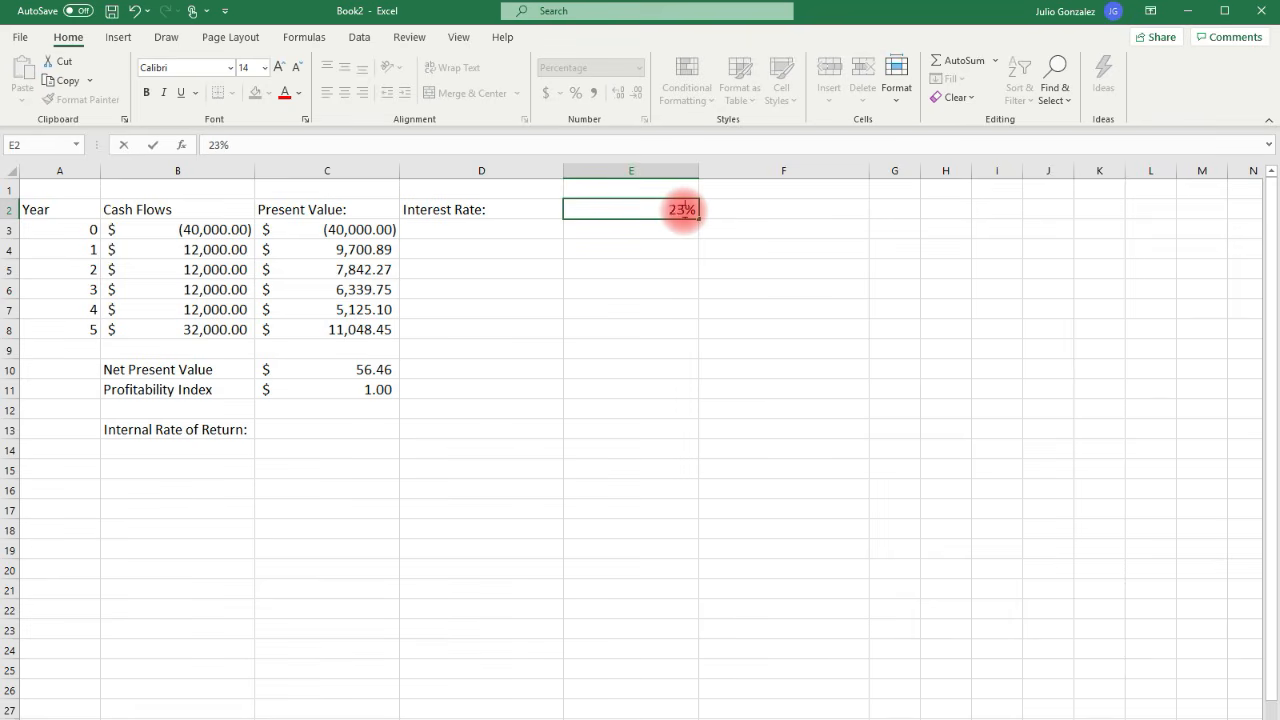
{"action": "key", "text": "Return"}
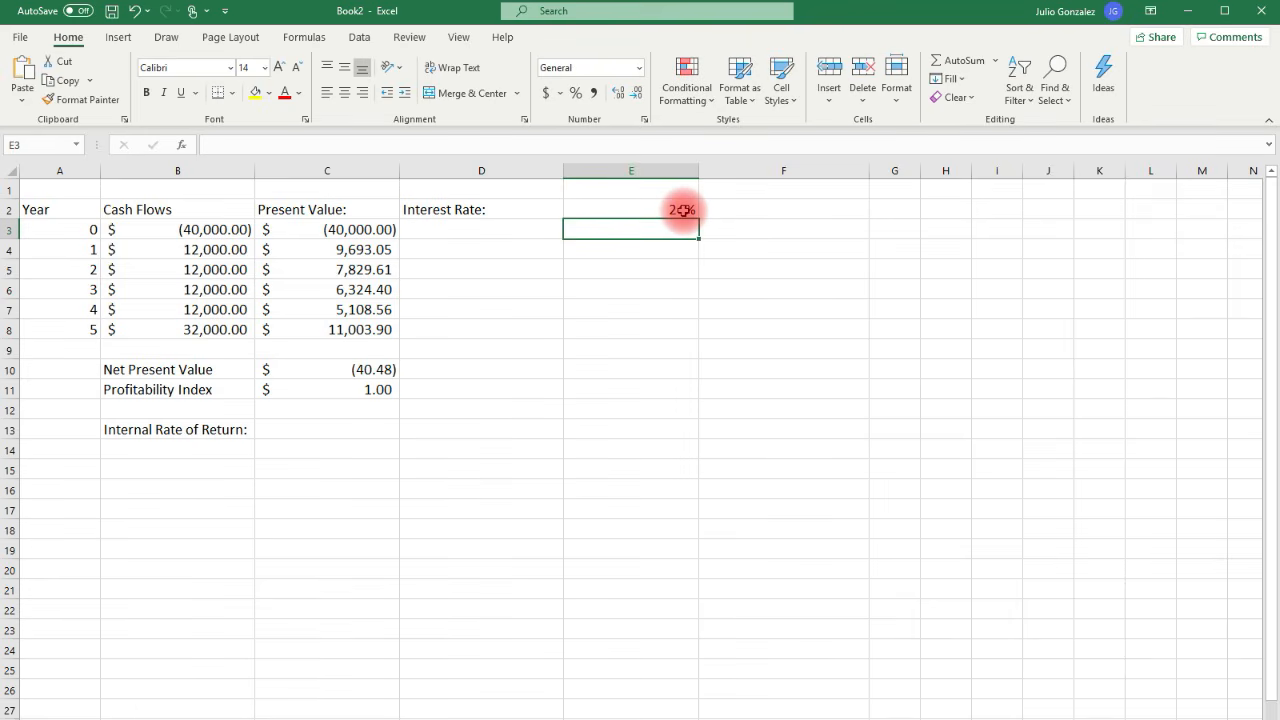
Refine the trial interest rate in E2 to 23.75% and then 23.76%
{"action": "left_click", "coordinate": [683, 210]}
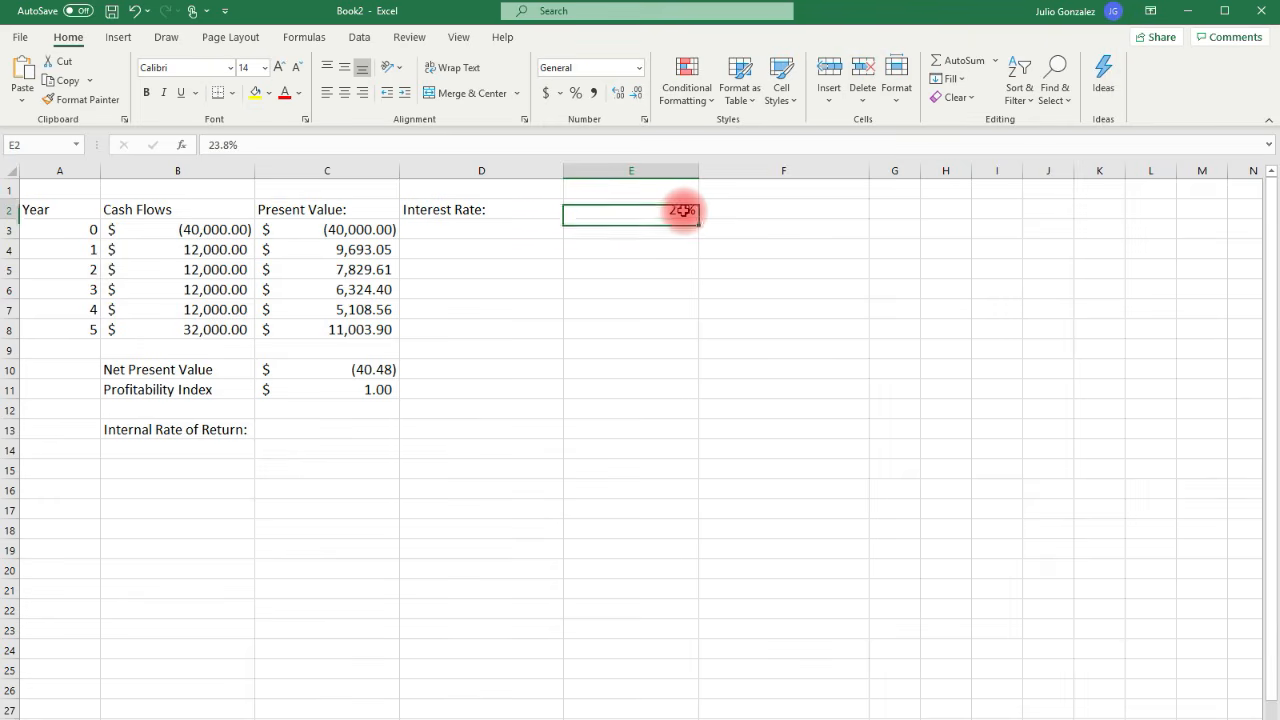
{"action": "type", "text": "23.75"}
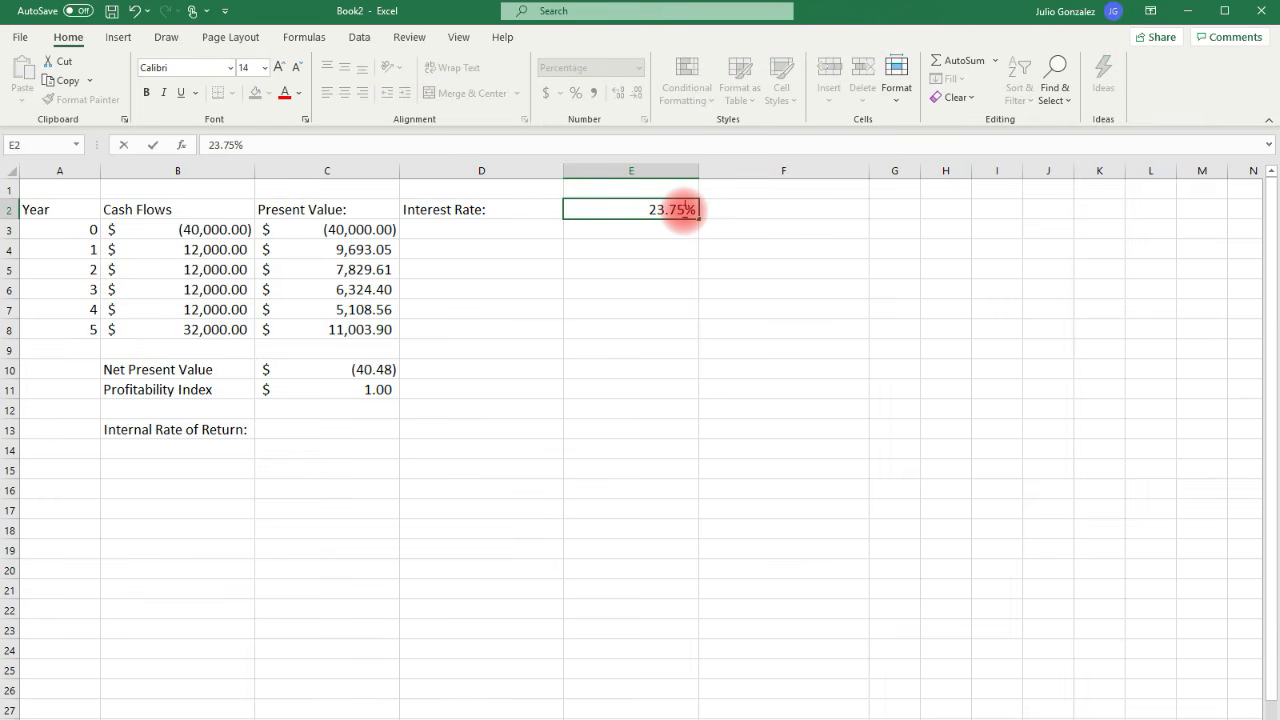
{"action": "key", "text": "Return"}
{"action": "left_click", "coordinate": [683, 210]}
{"action": "type", "text": "23.76"}
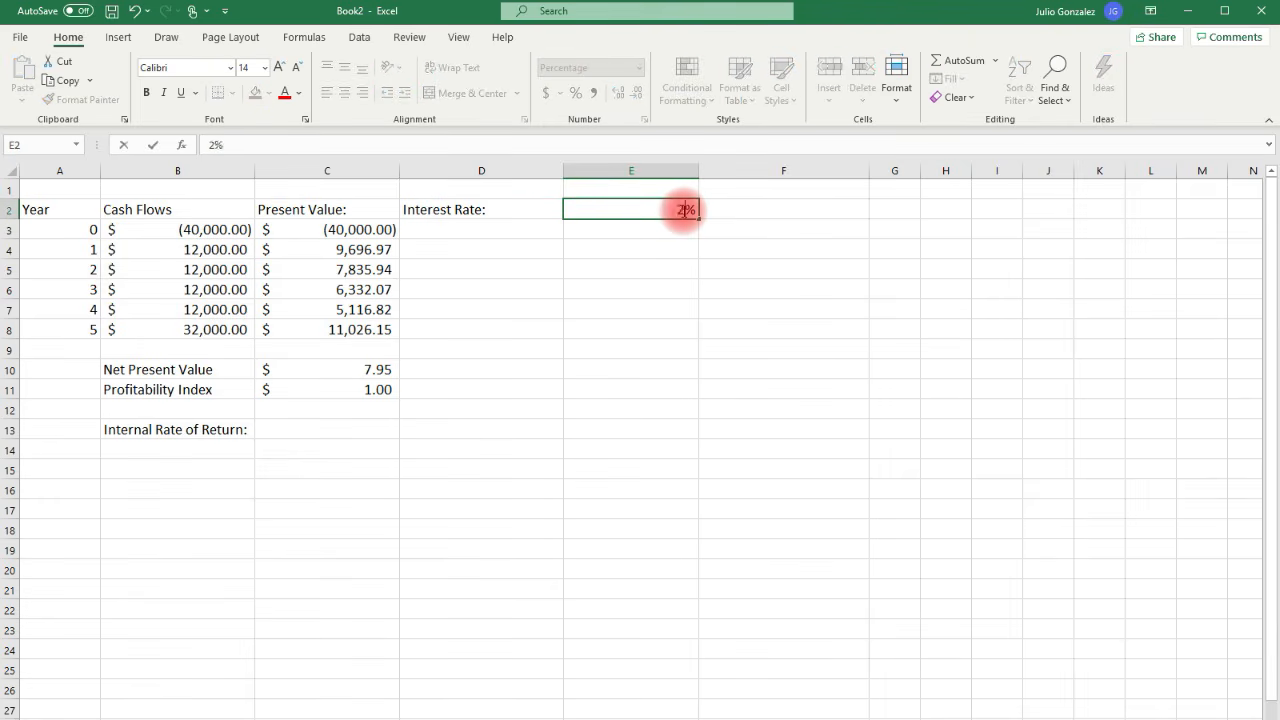
{"action": "key", "text": "Return"}
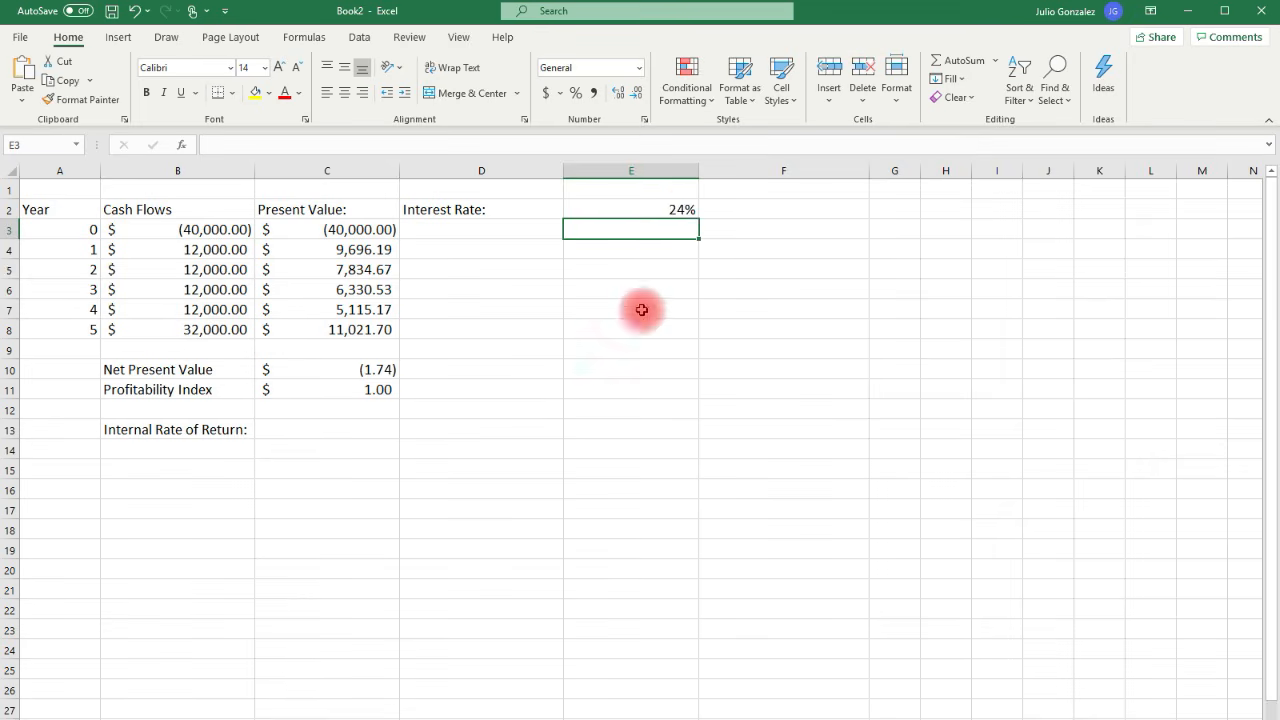
Enter 23.8% in D13 as the estimated internal rate of return, and review the rate in E2 and net present value in C10
{"action": "left_click", "coordinate": [481, 432]}
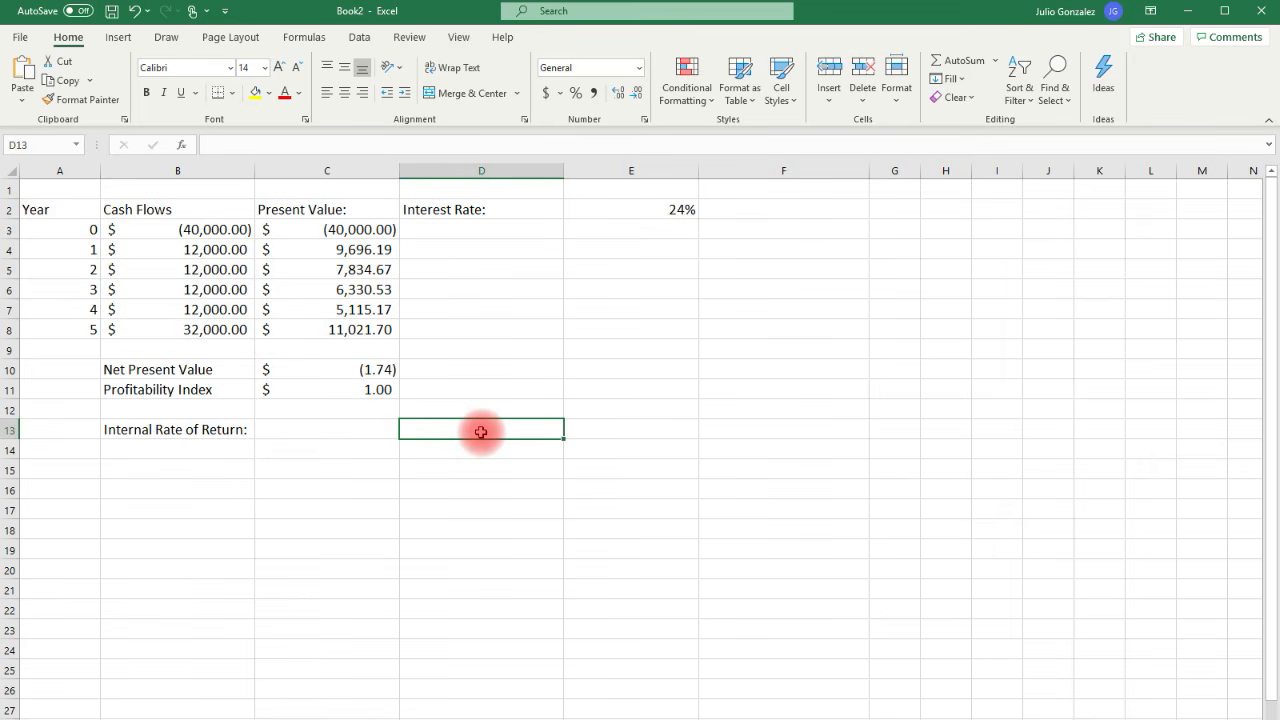
{"action": "type", "text": "23.8%"}
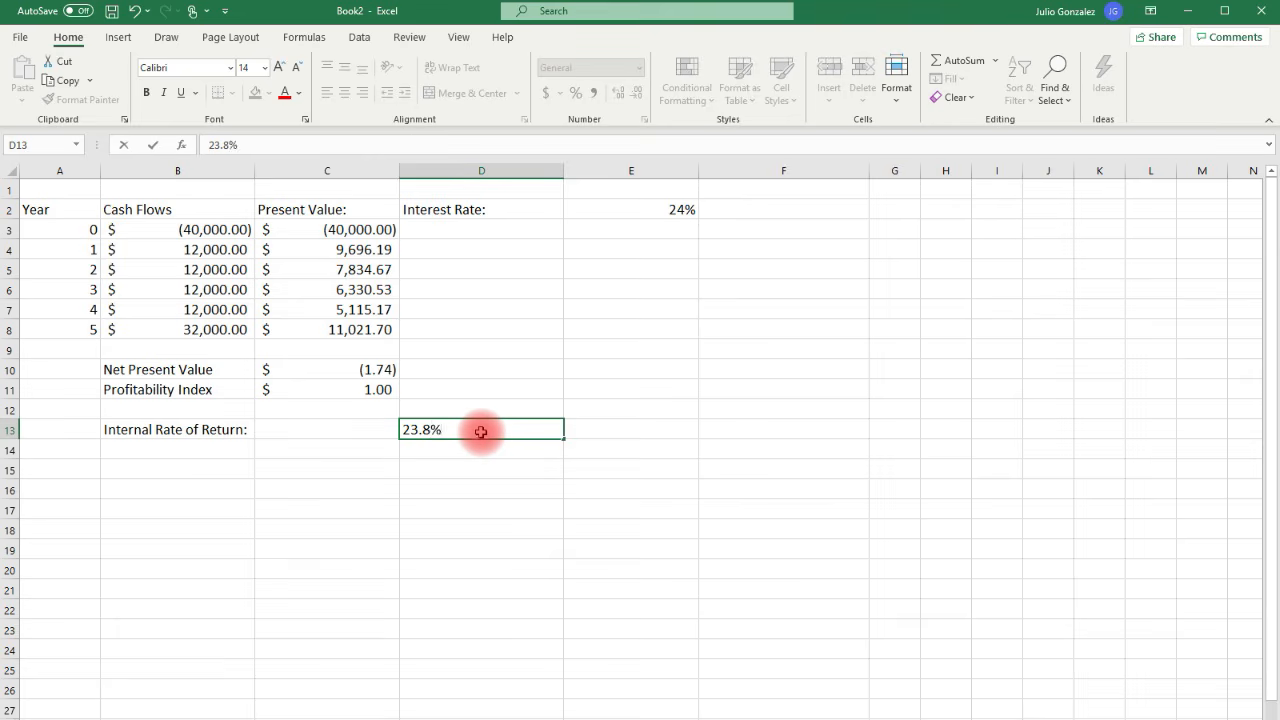
{"action": "key", "text": "Return"}
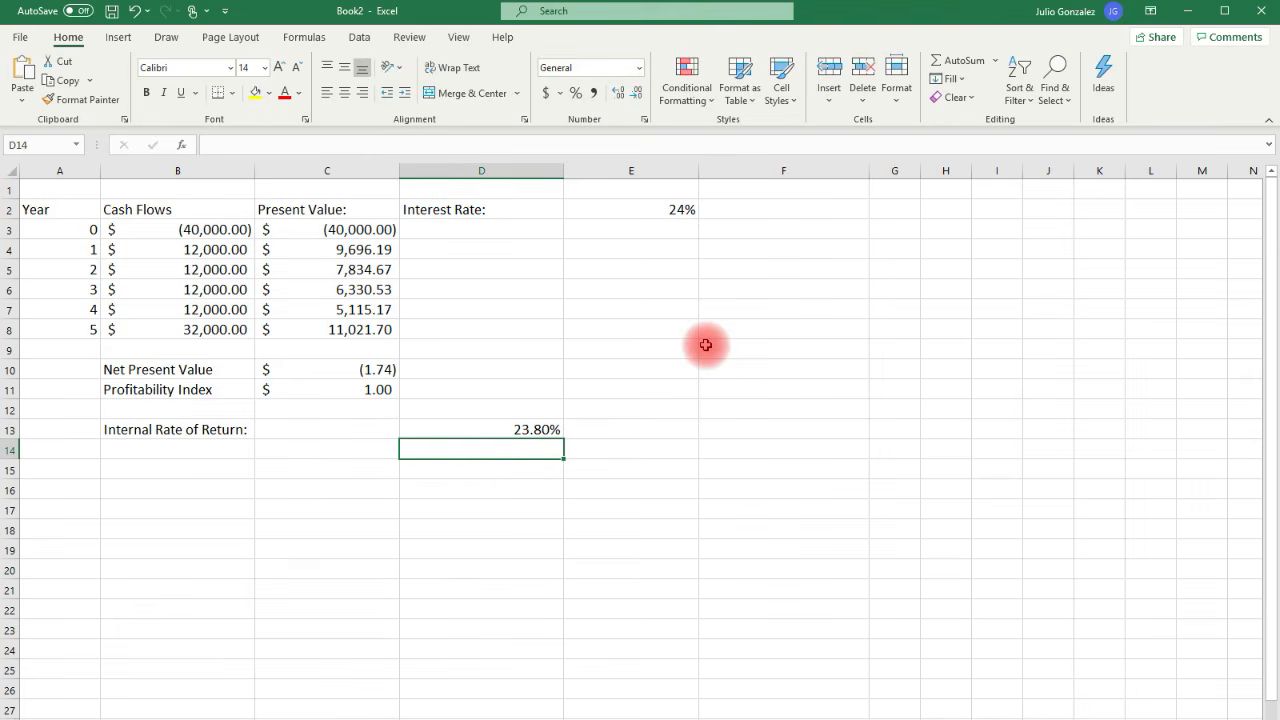
{"action": "left_click", "coordinate": [665, 213]}
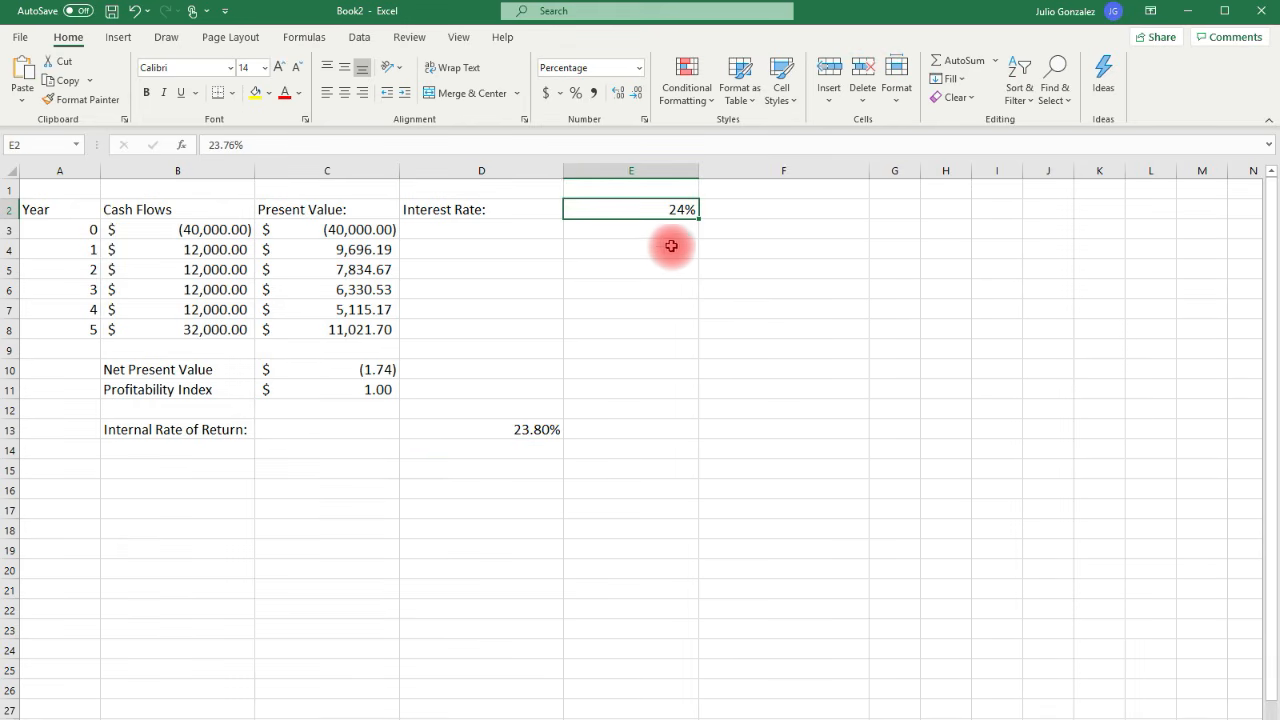
{"action": "left_click", "coordinate": [340, 371]}
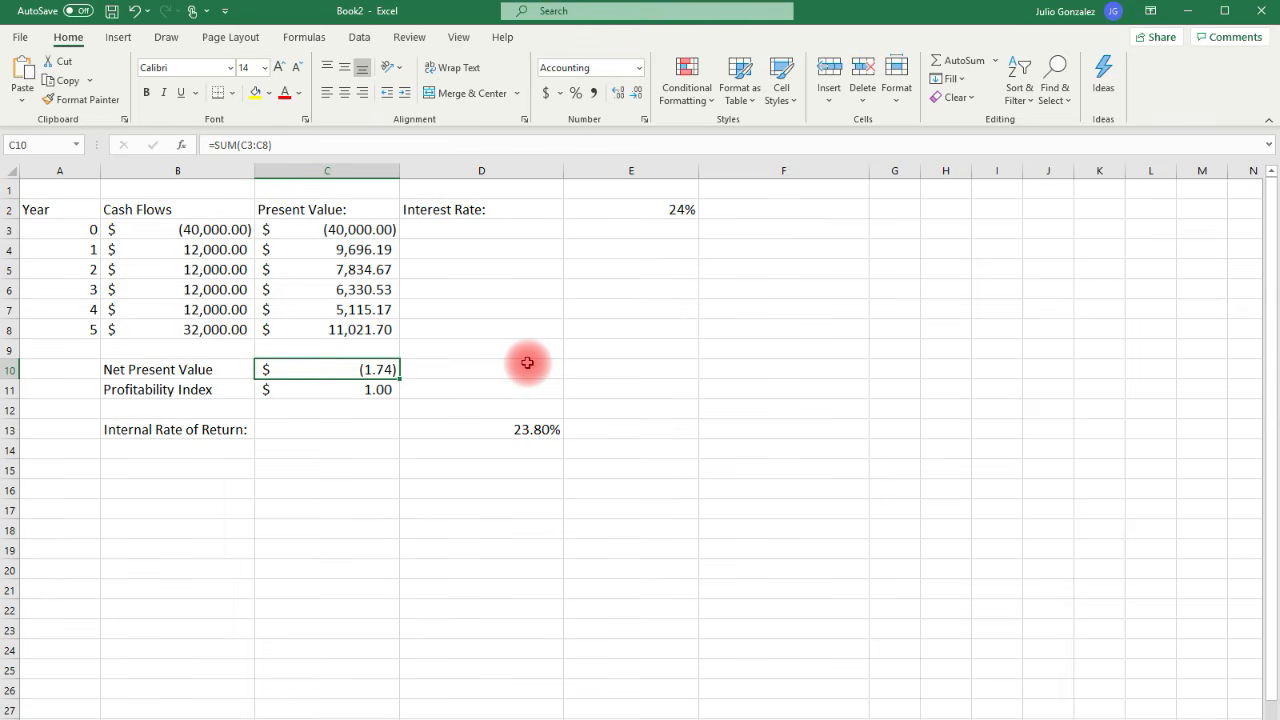
Set the interest rate in E2 to 0%
{"action": "left_click", "coordinate": [680, 210]}
{"action": "type", "text": "0"}
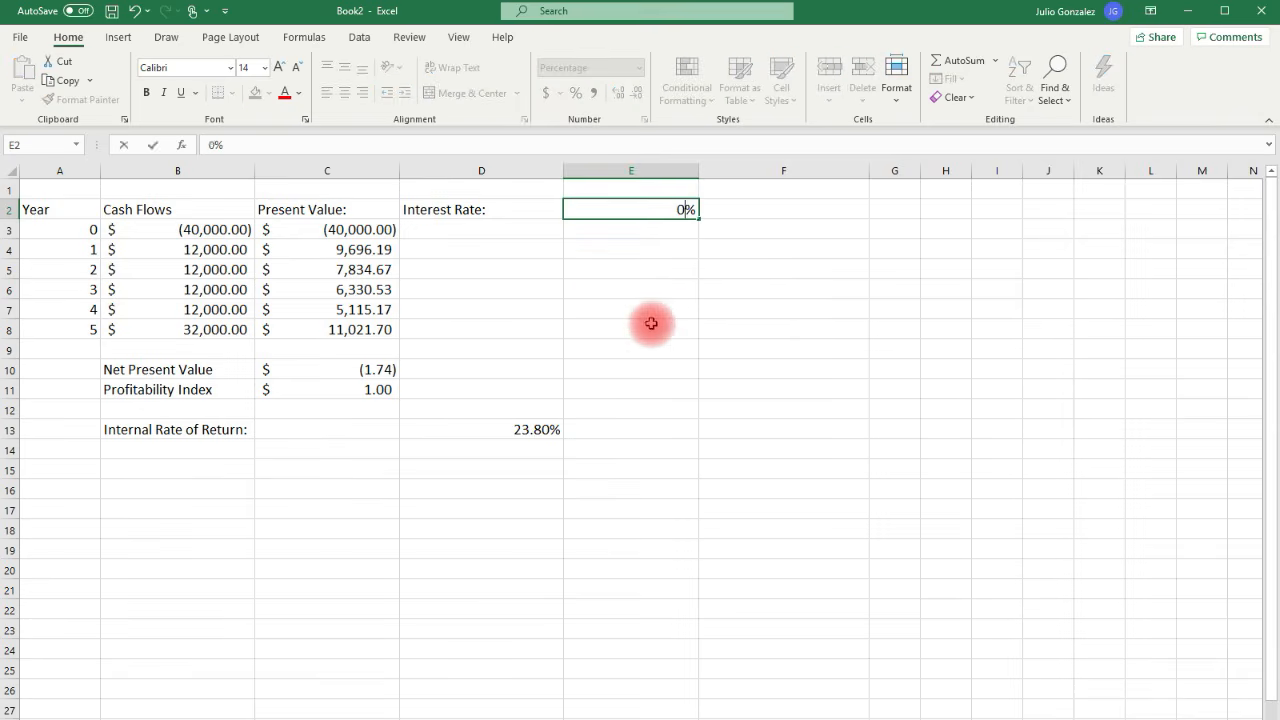
{"action": "left_click", "coordinate": [652, 323]}
Enter the formula =IRR(C3:C8,5%) in C13 to compute the internal rate of return, and check the cell
{"action": "left_click", "coordinate": [341, 429]}
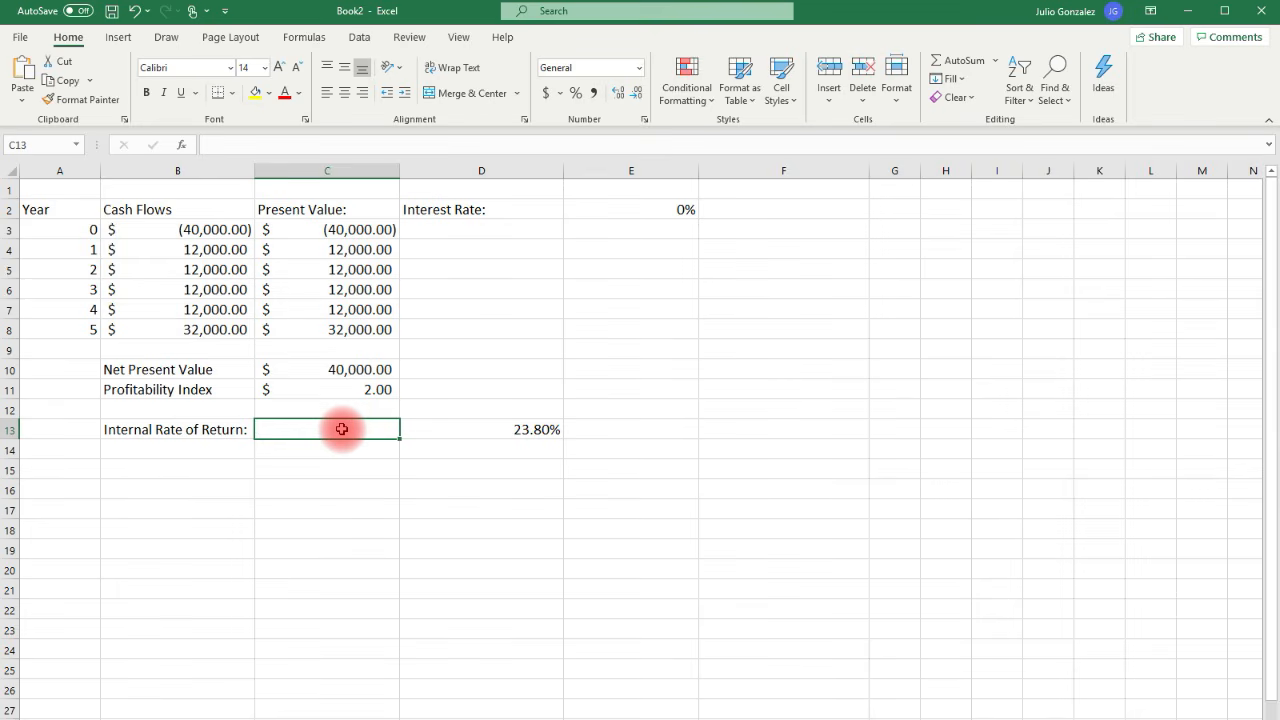
{"action": "type", "text": "=IRR"}
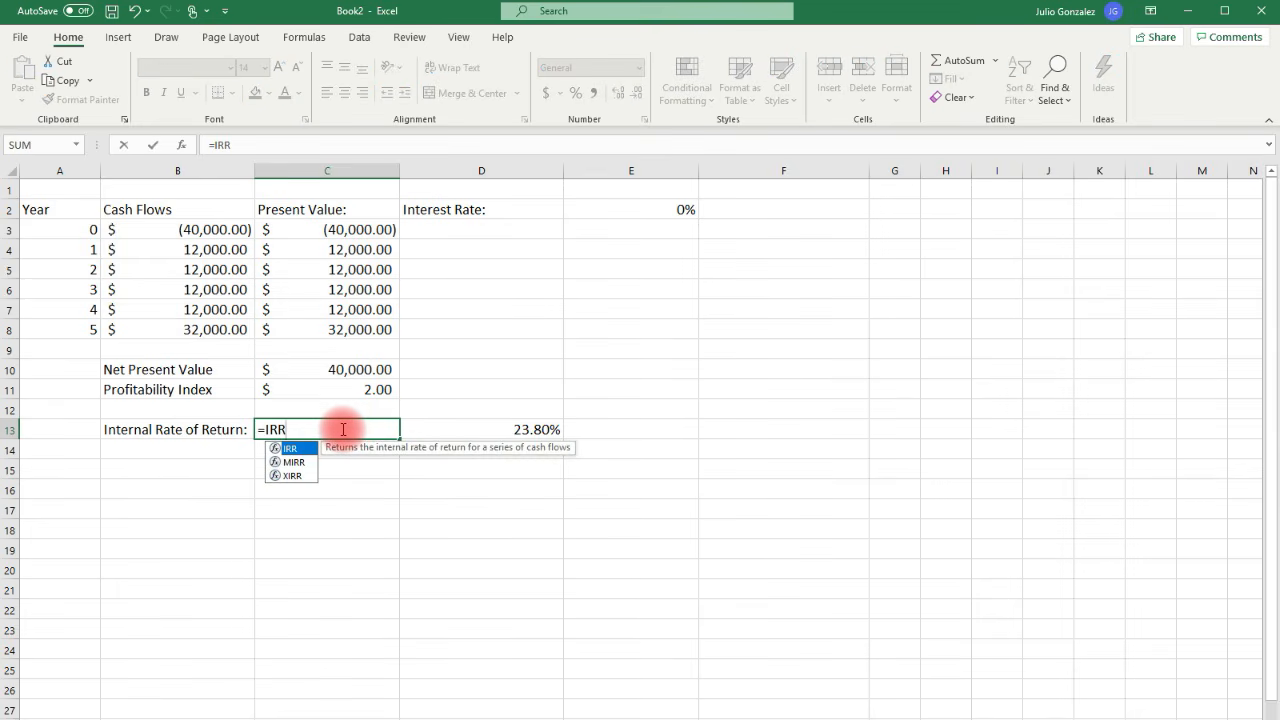
{"action": "type", "text": "("}
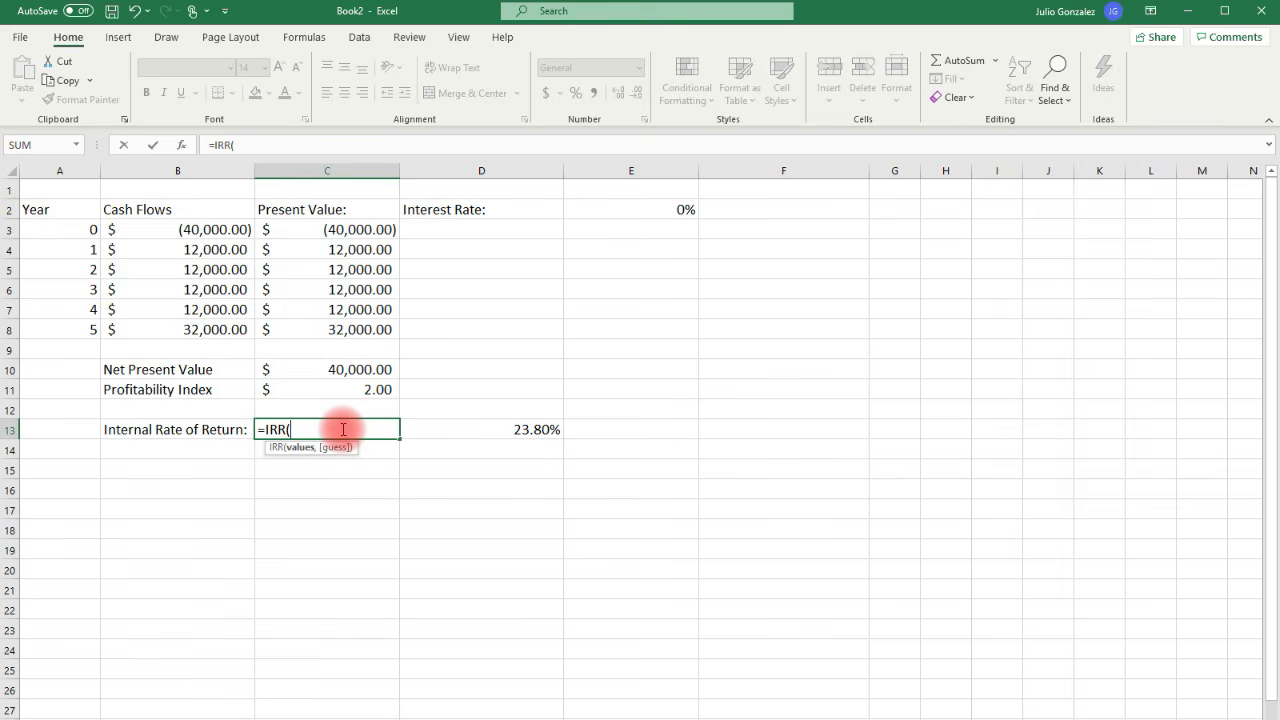
{"action": "left_click", "coordinate": [350, 230]}
{"action": "left_click_drag", "start_coordinate": [350, 230], "coordinate": [334, 329]}
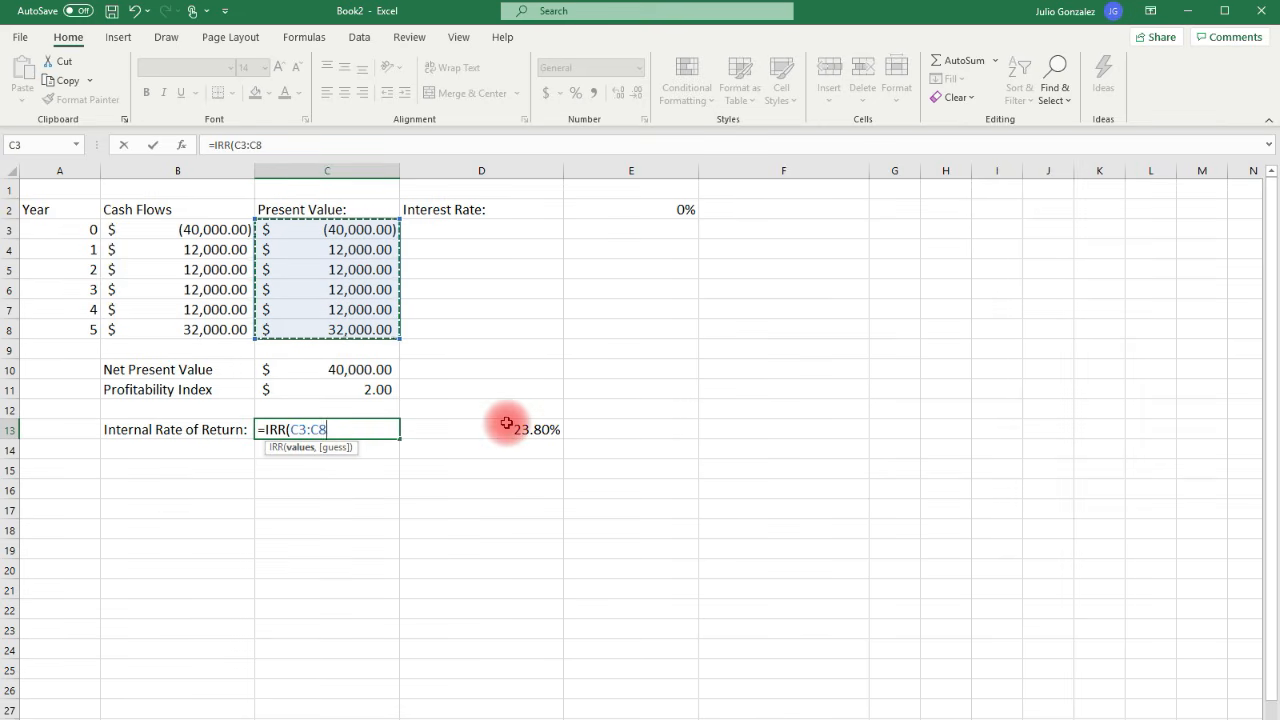
{"action": "type", "text": ","}
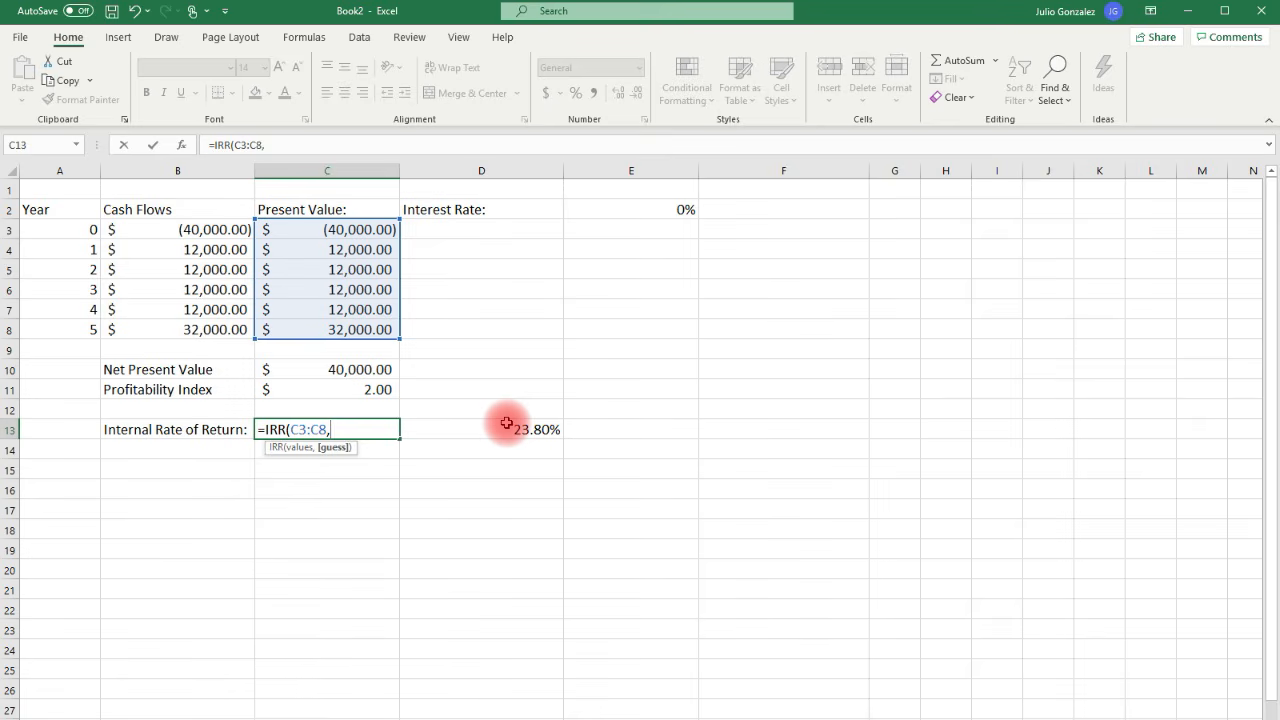
{"action": "type", "text": "5%)"}
{"action": "key", "text": "Return"}
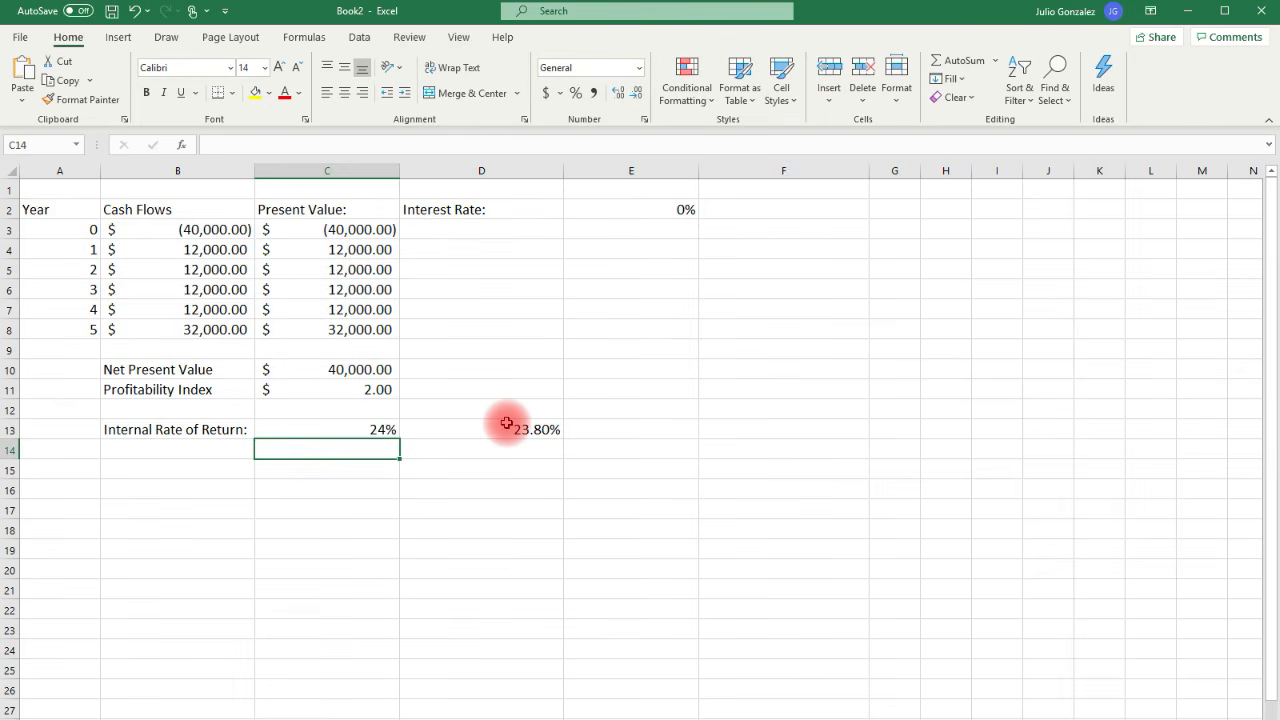
{"action": "left_click", "coordinate": [338, 432]}
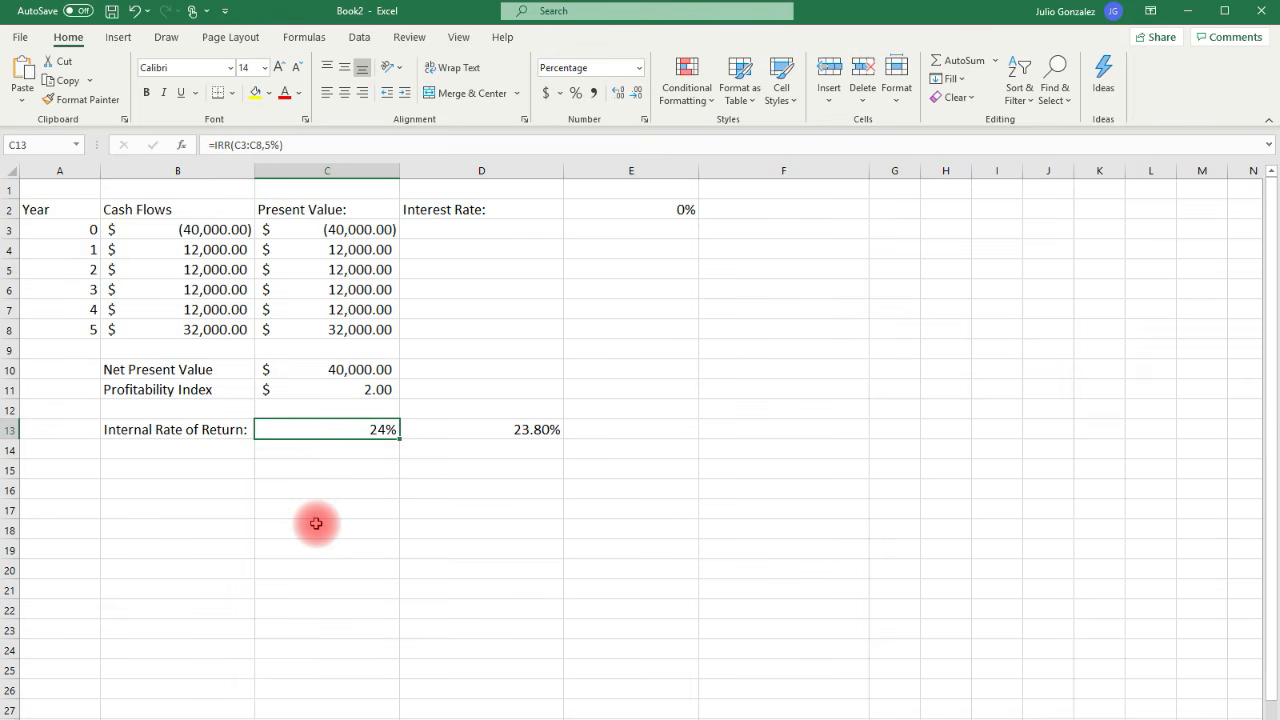
Set the interest rate in E2 to 5% and check how the internal rate of return in C13 responds
{"action": "left_click", "coordinate": [679, 209]}
{"action": "type", "text": "5"}
{"action": "key", "text": "Return"}
{"action": "left_click", "coordinate": [393, 432]}
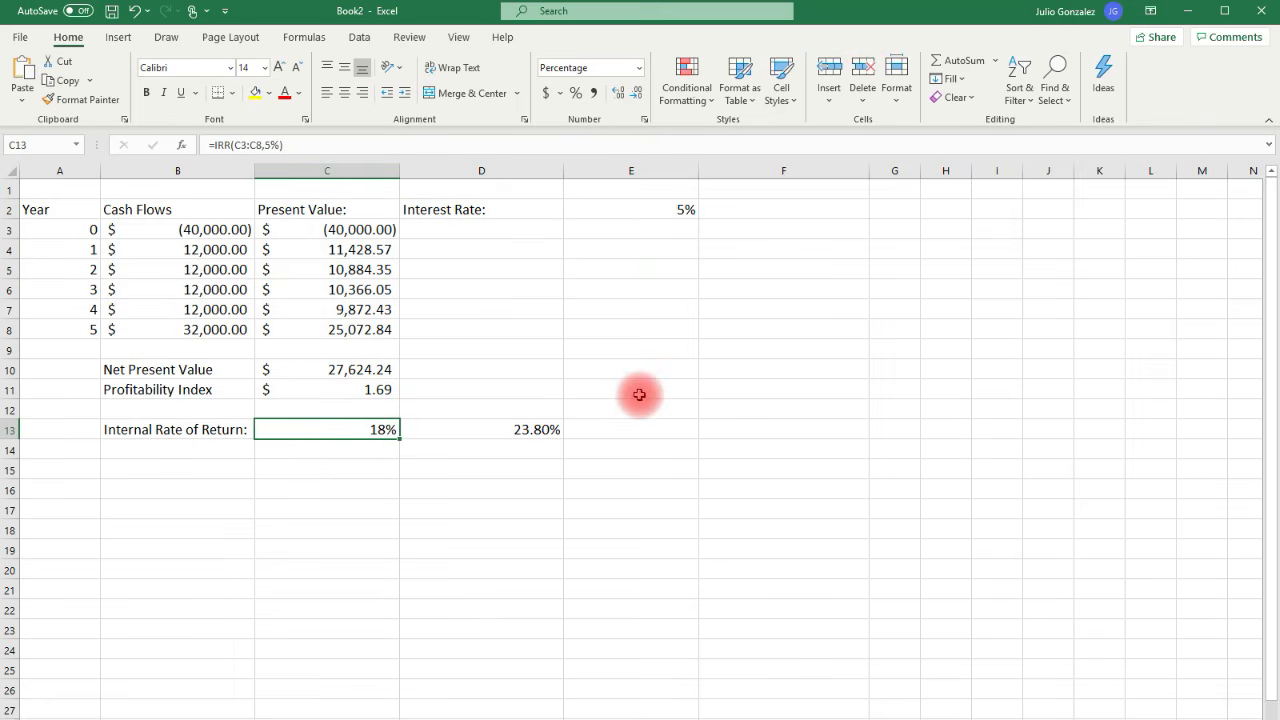
Set the interest rate in E2 back to 0% and check the internal rate of return in C13
{"action": "left_click", "coordinate": [660, 207]}
{"action": "type", "text": "0"}
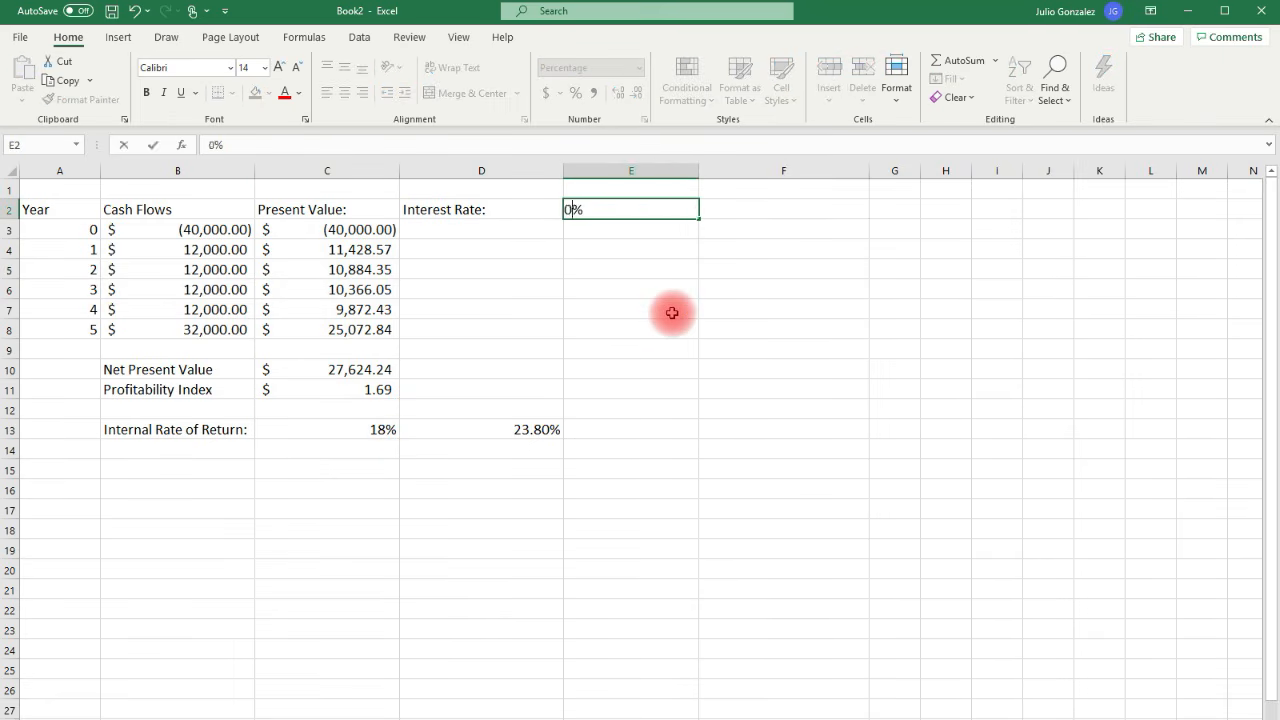
{"action": "left_click", "coordinate": [672, 313]}
{"action": "left_click", "coordinate": [374, 431]}
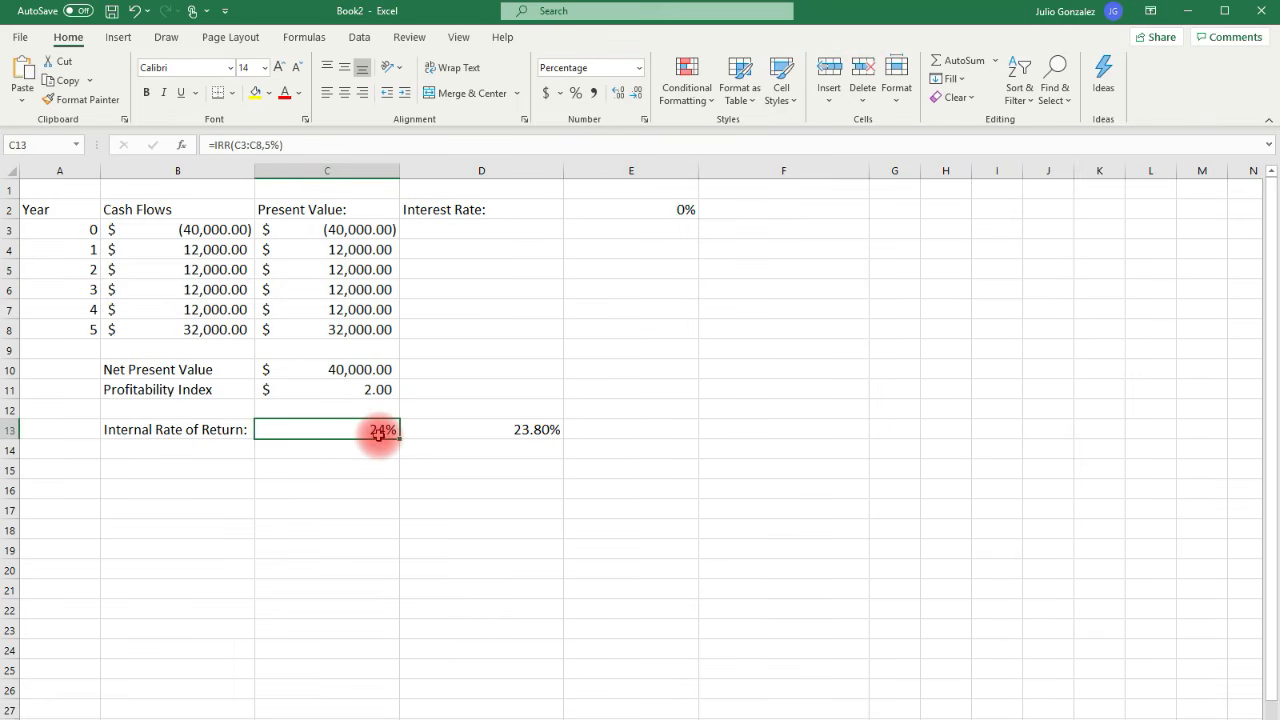
Compare the IRR formula in C13 with the trial rate in D13 and the interest rate in E2
{"action": "left_click", "coordinate": [510, 432]}
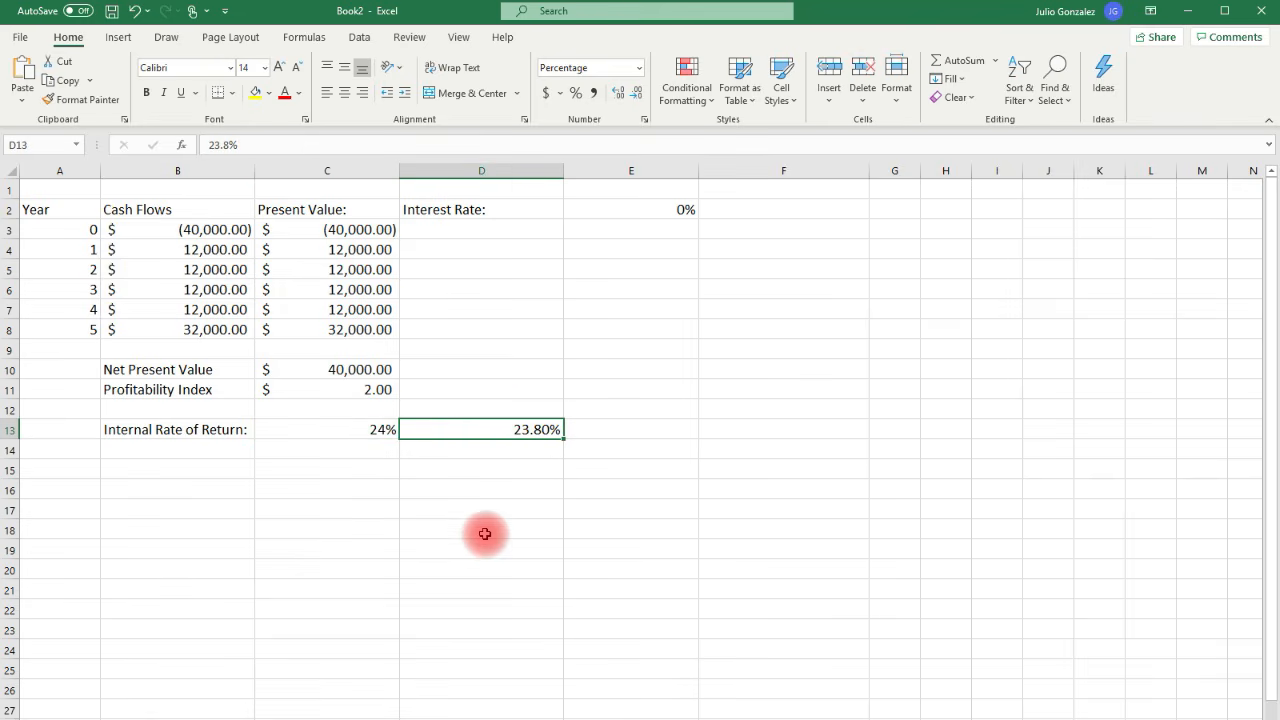
{"action": "left_click", "coordinate": [366, 432]}
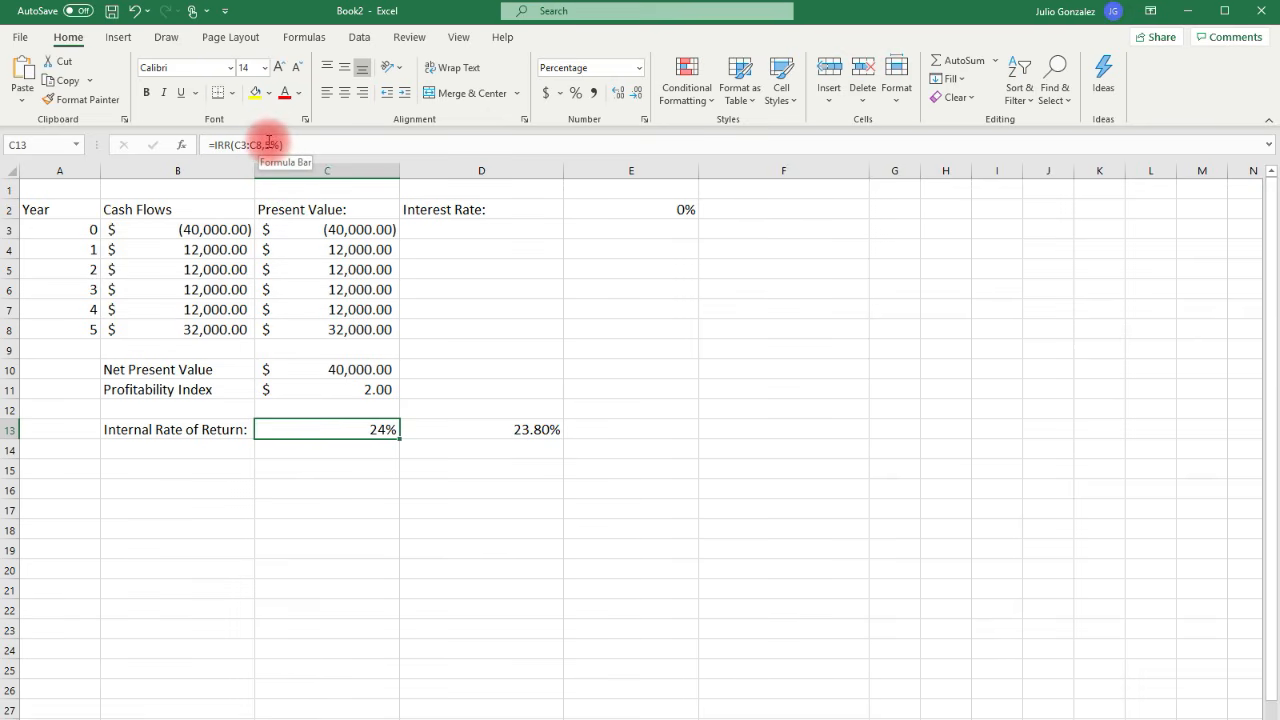
{"action": "left_click", "coordinate": [675, 212]}
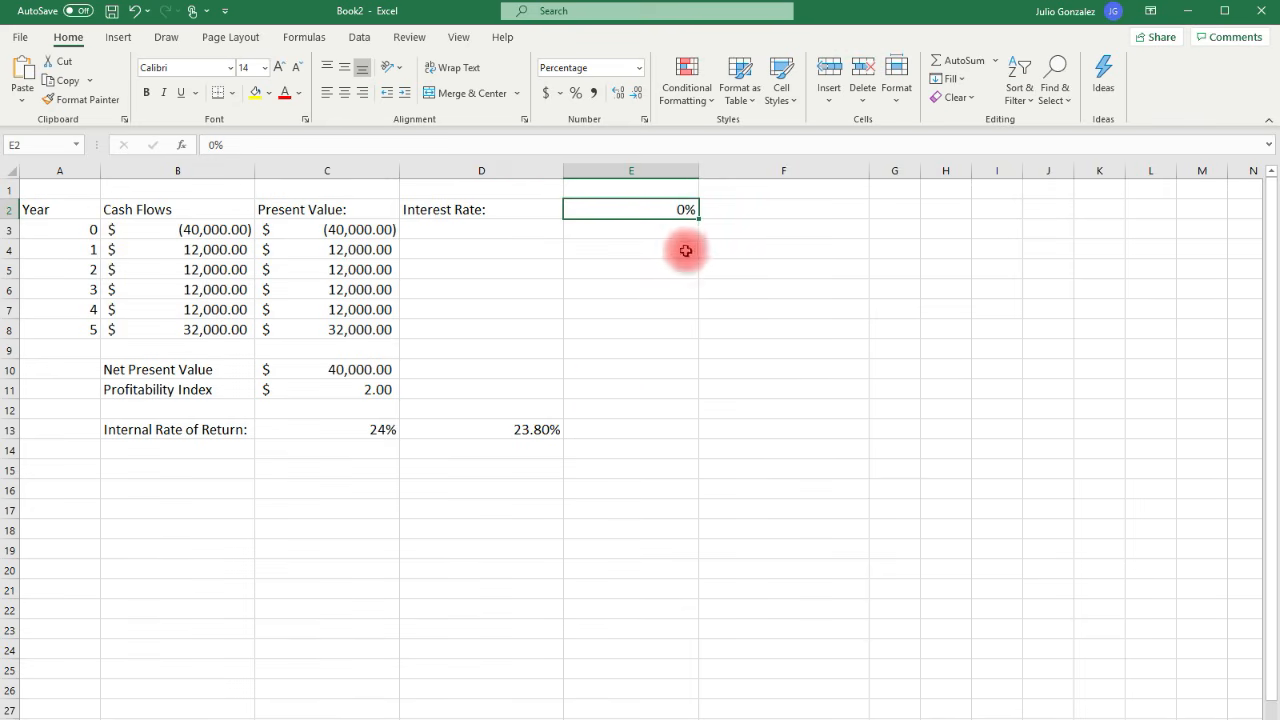
{"action": "left_click", "coordinate": [360, 431]}
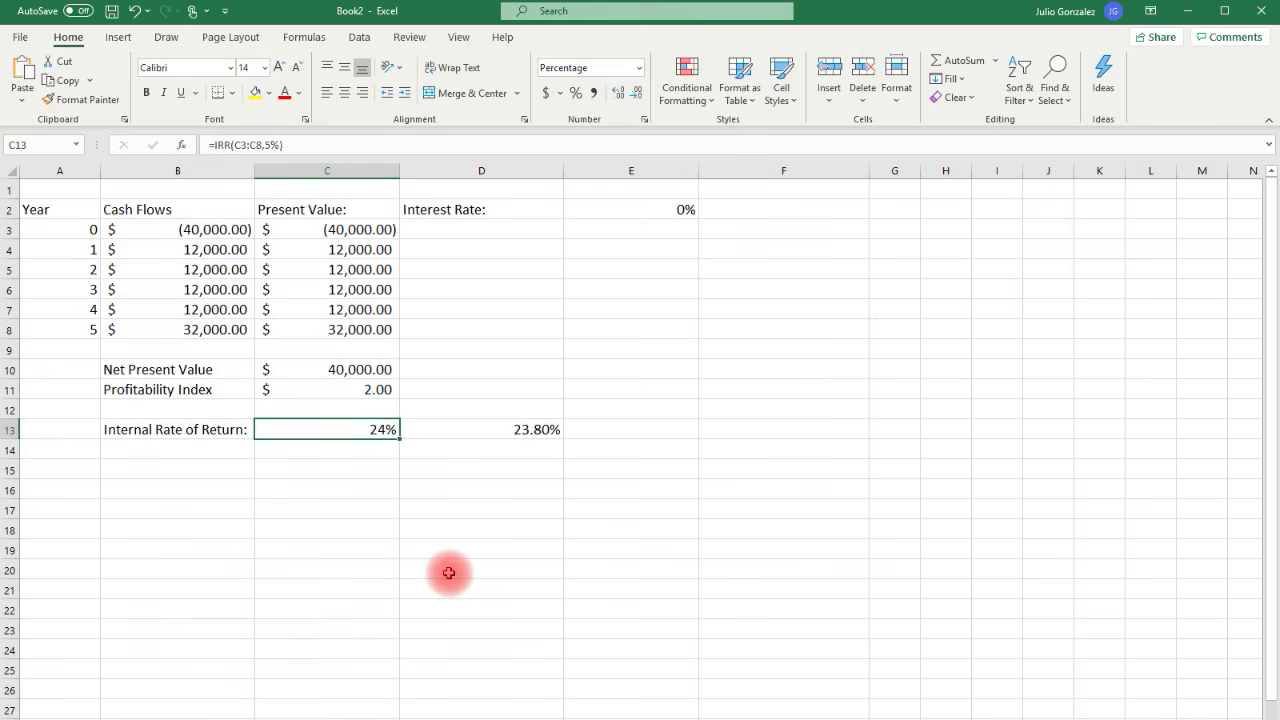
Set the interest rate in E2 to 5% and check how the net present value in C10 responds
{"action": "left_click", "coordinate": [356, 372]}
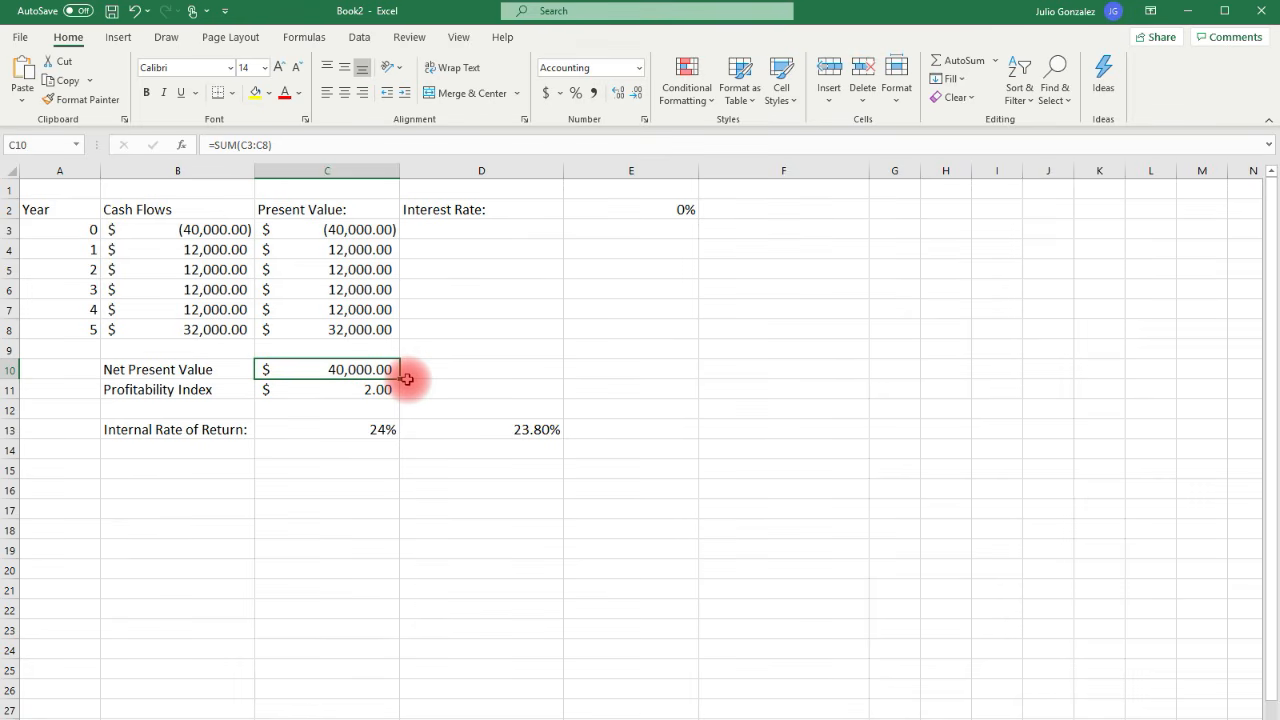
{"action": "left_click", "coordinate": [674, 209]}
{"action": "type", "text": "5"}
{"action": "left_click", "coordinate": [601, 292]}
{"action": "left_click", "coordinate": [372, 369]}
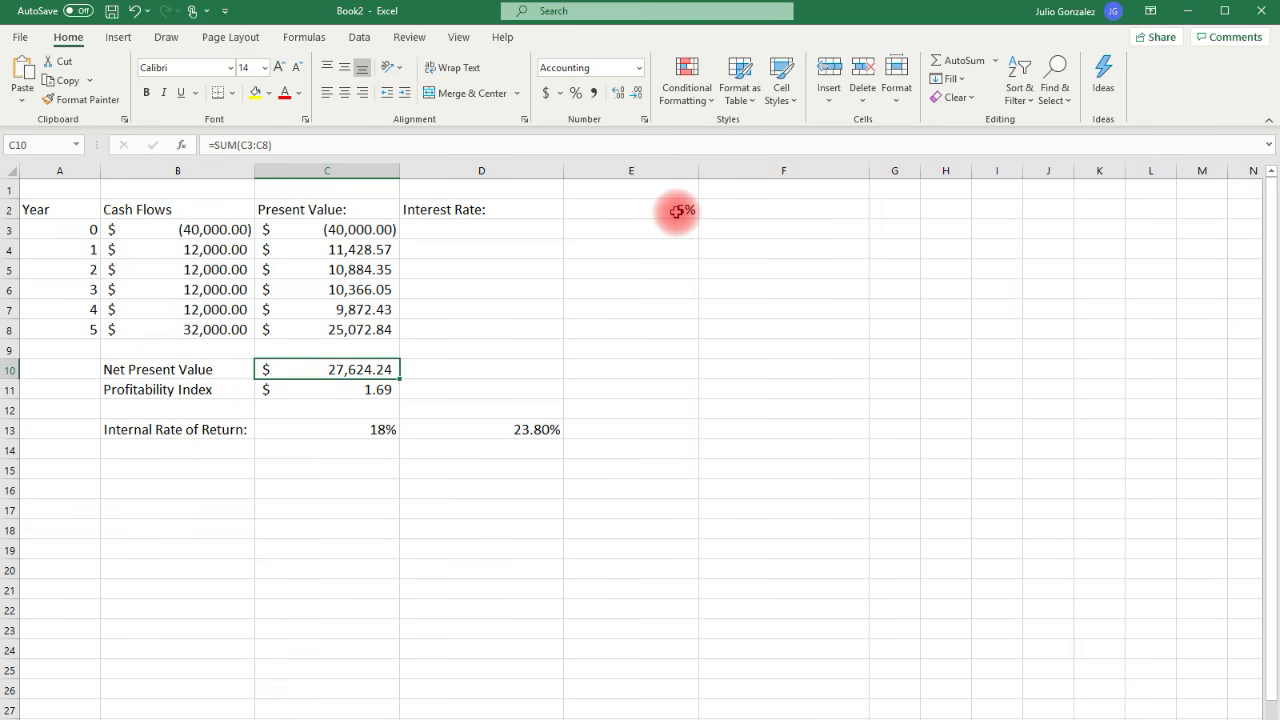
Set the interest rate in E2 back to 0% and check the IRR formula cell C13
{"action": "left_click", "coordinate": [677, 211]}
{"action": "type", "text": "0"}
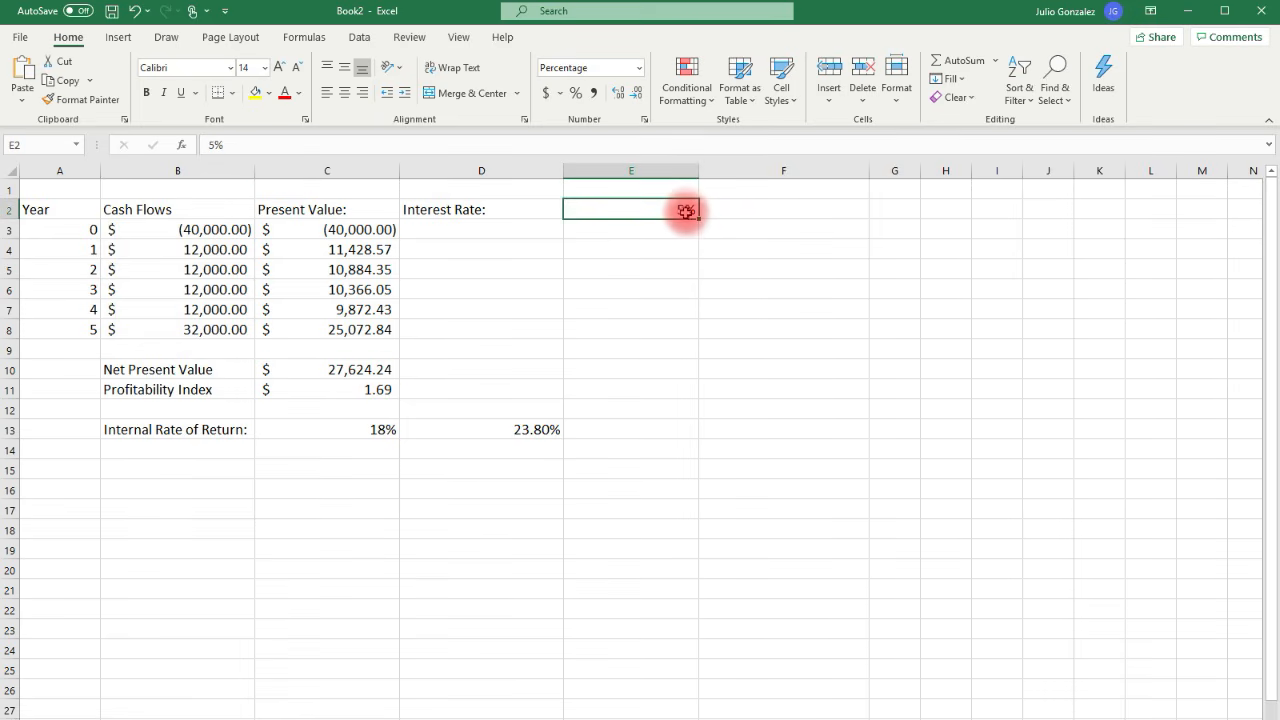
{"action": "left_click", "coordinate": [390, 429]}
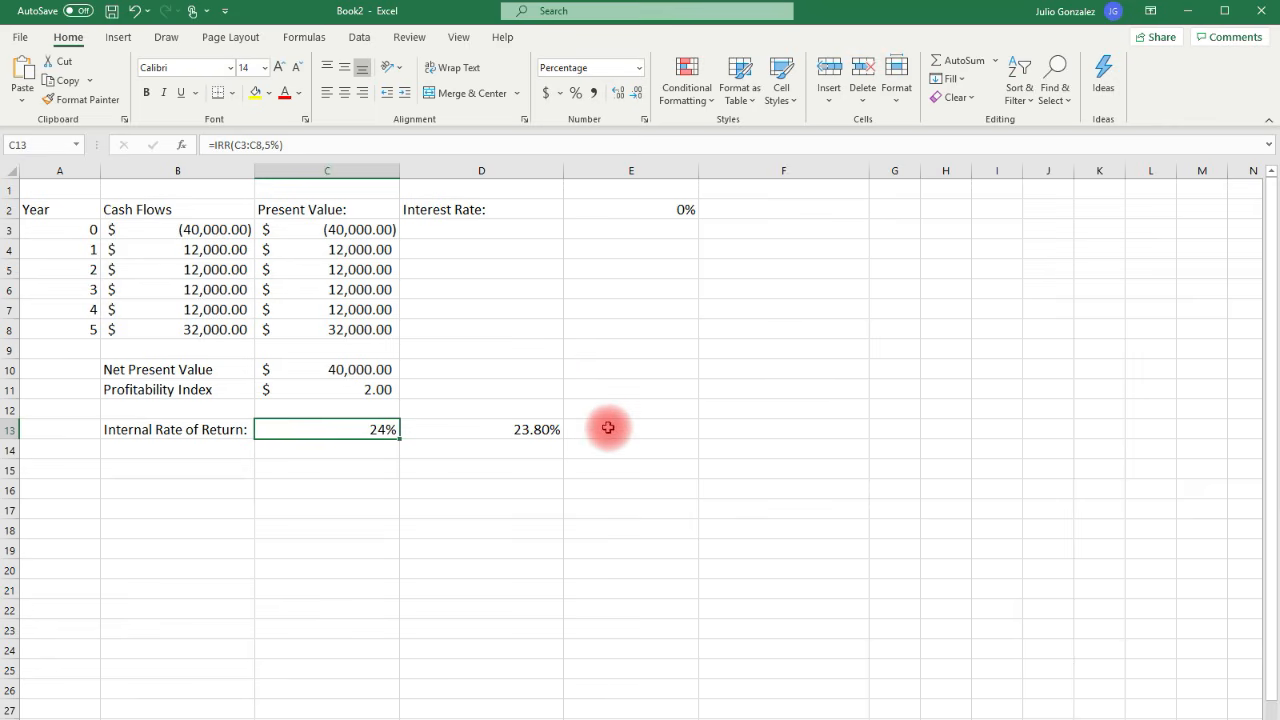